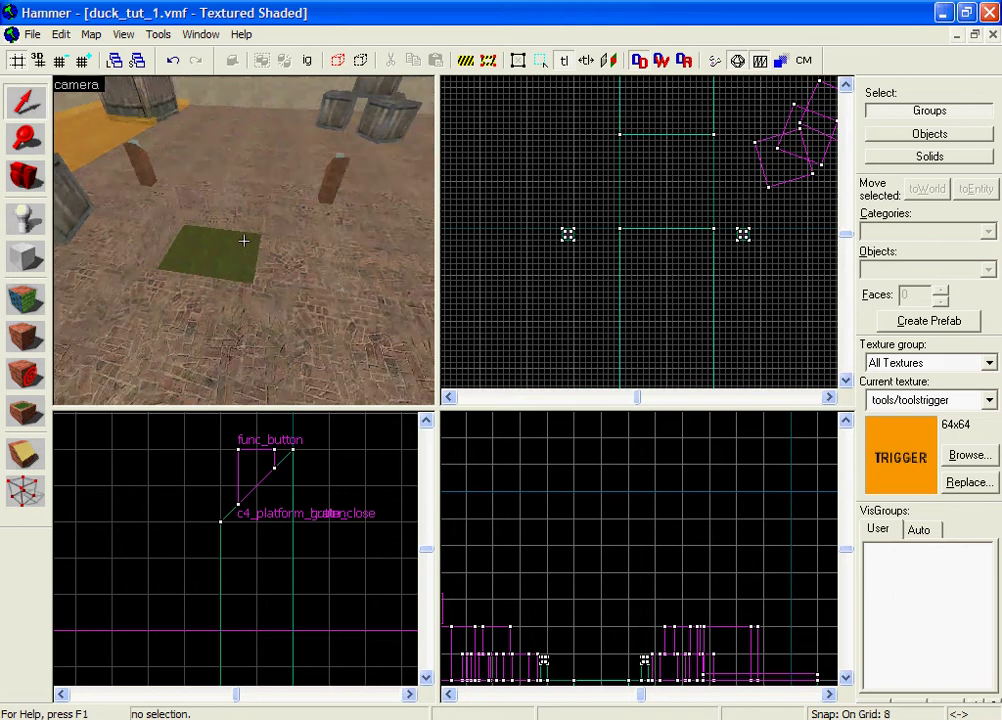
Examine the square grass-bottomed pit and its surroundings from several angles in the 3D view
{"action": "key", "text": "s"}
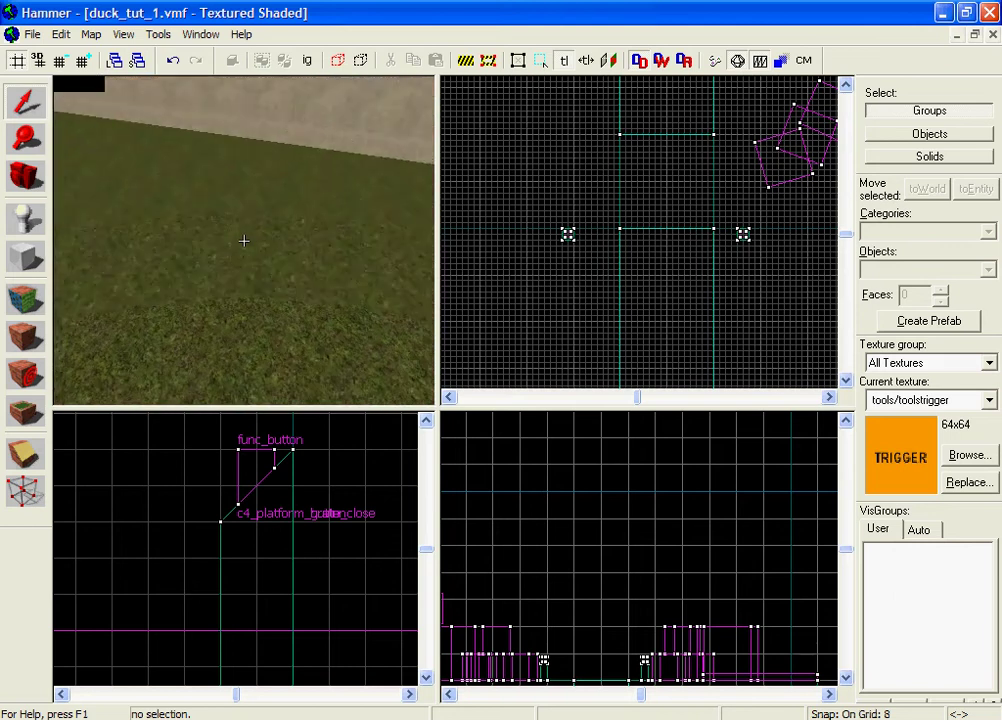
{"action": "key", "text": "s"}
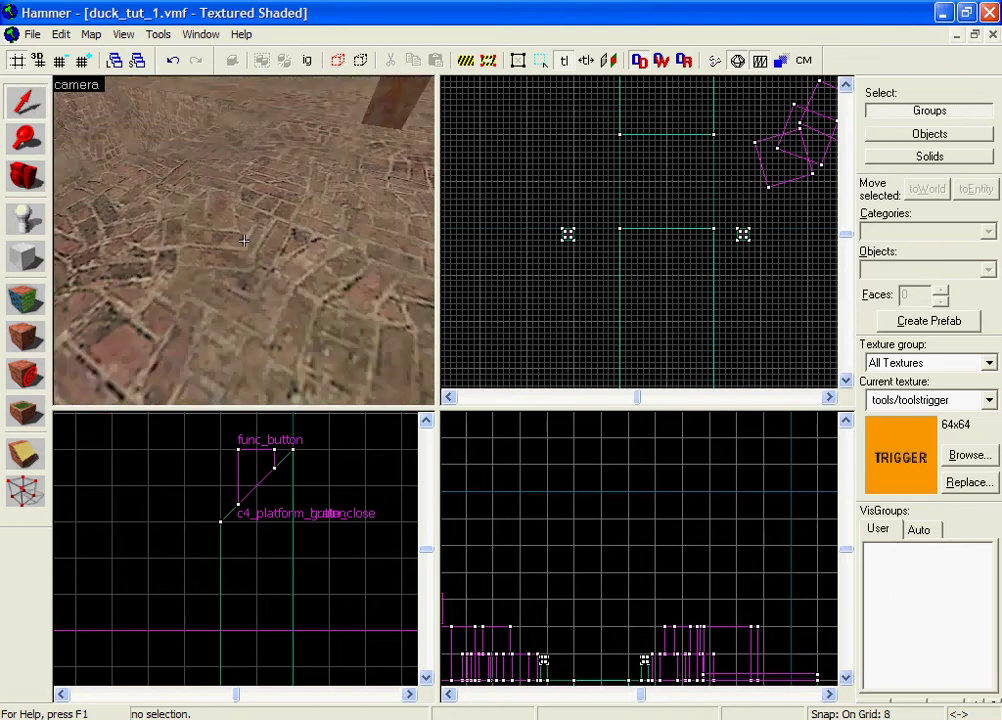
{"action": "key", "text": "w"}
{"action": "key", "text": "s"}
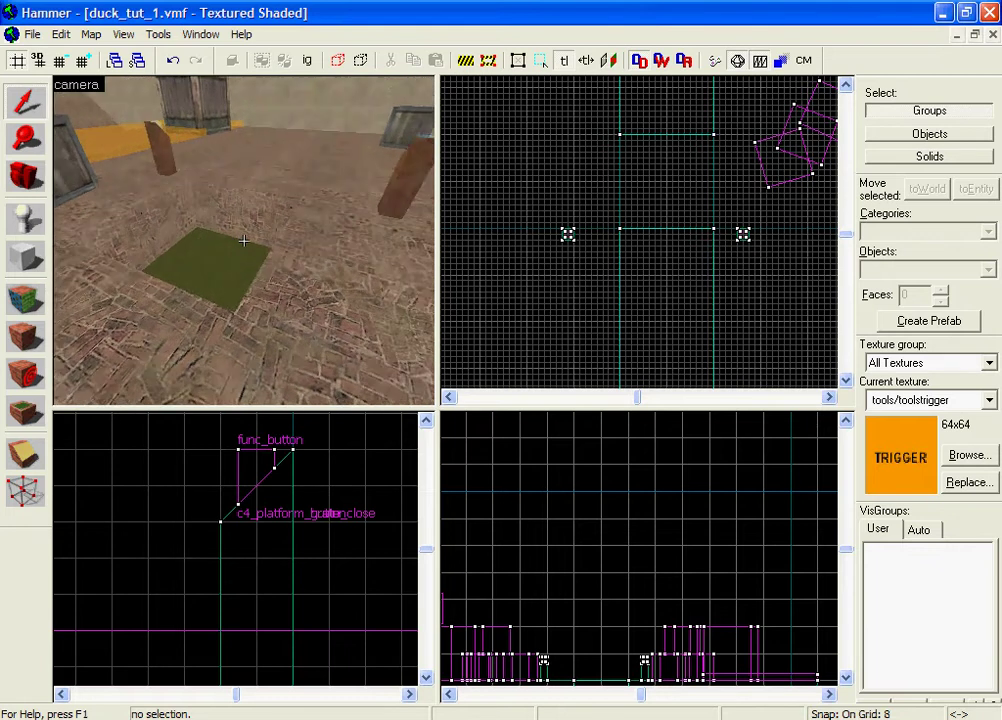
{"action": "key", "text": "w"}
{"action": "key", "text": "s"}
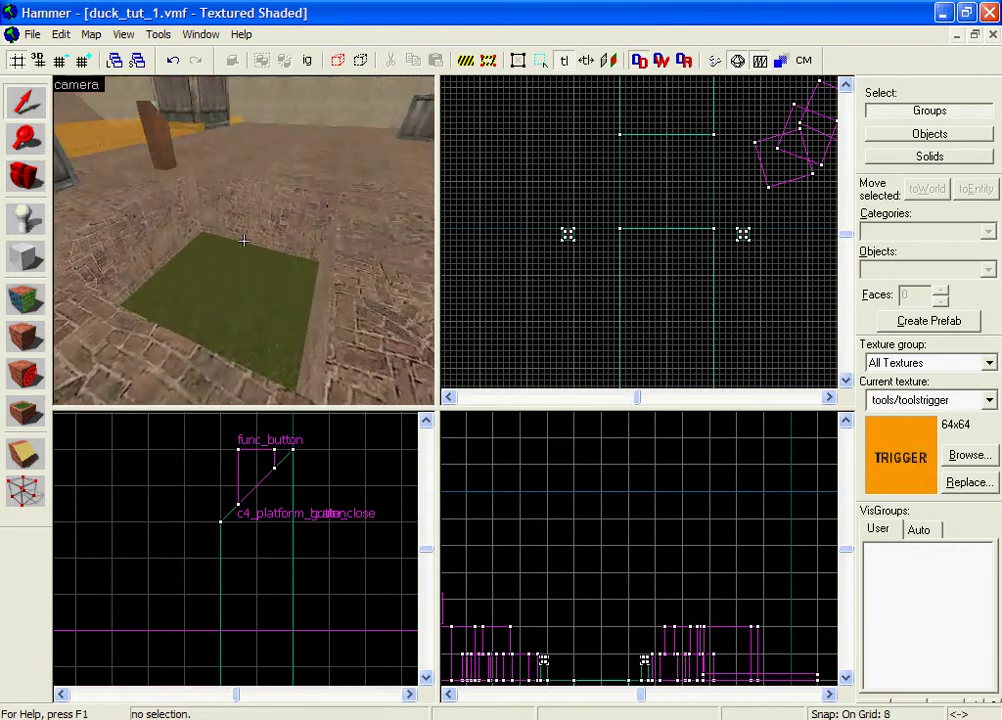
{"action": "key", "text": "w"}
{"action": "key", "text": "s"}
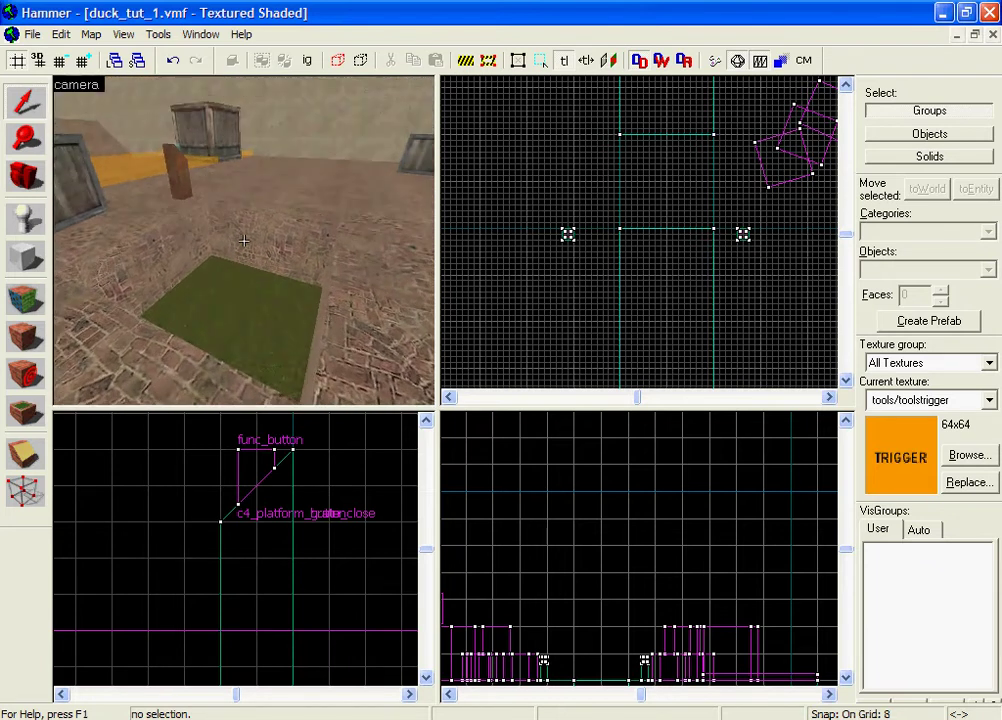
{"action": "key", "text": "z"}
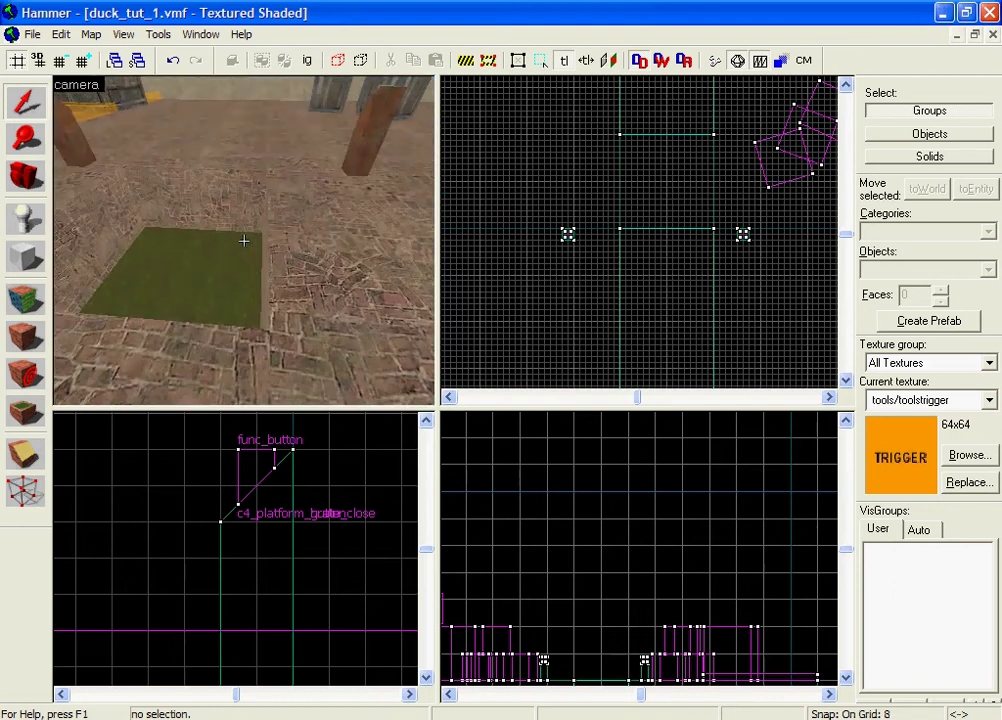
{"action": "key", "text": "s"}
{"action": "key", "text": "d"}
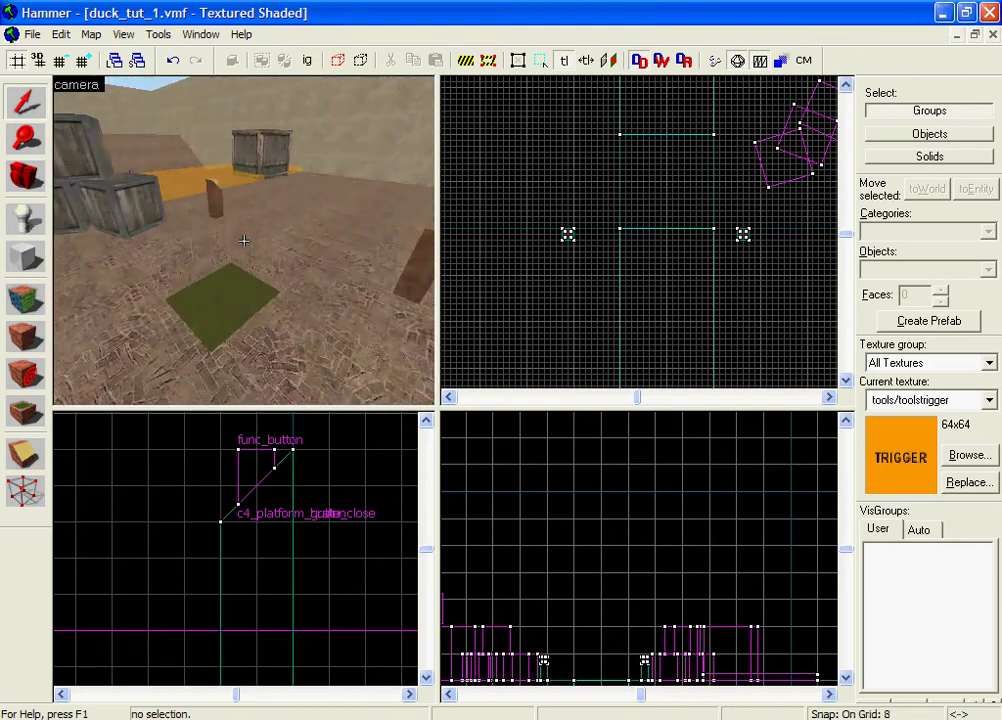
{"action": "key", "text": "z"}
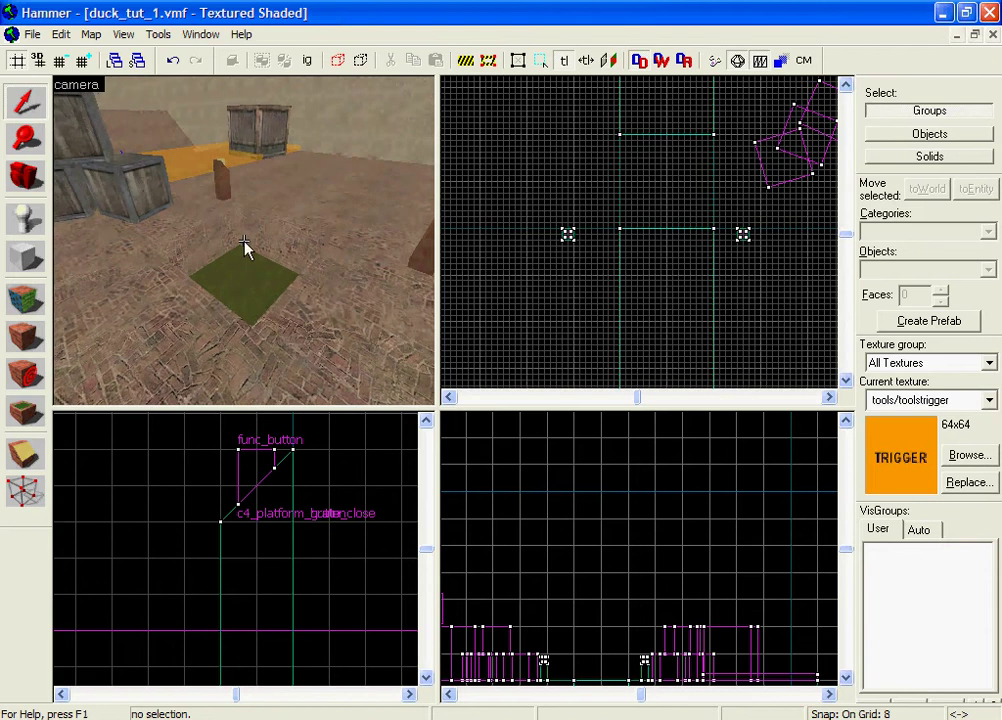
Choose brick/brickfloor001a as the current texture for block creation
{"action": "left_click", "coordinate": [26, 258]}
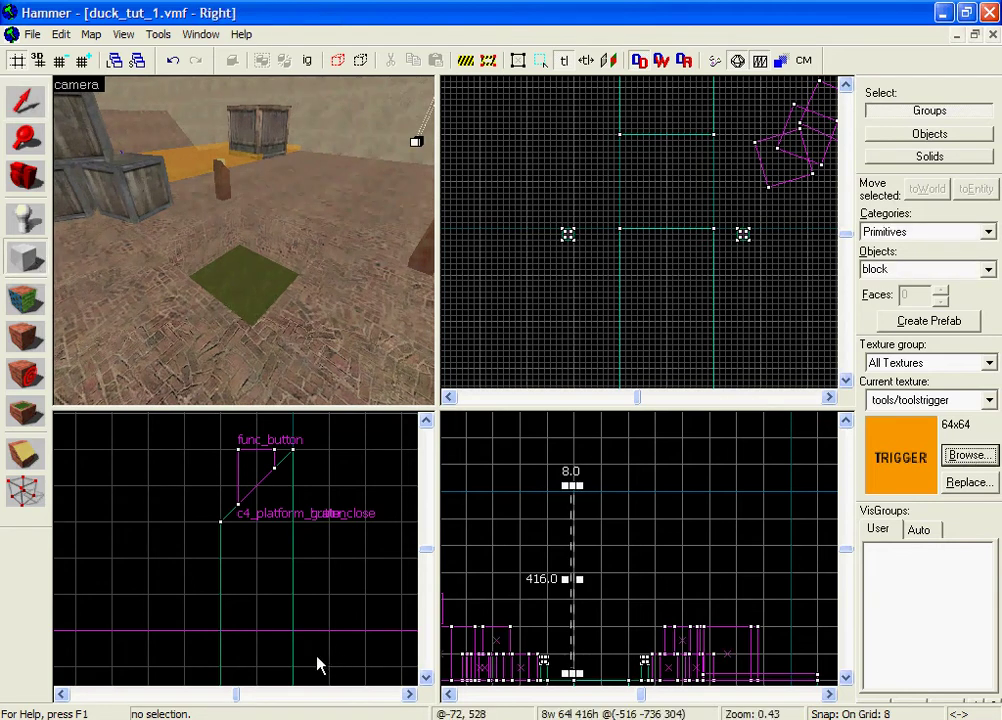
{"action": "key", "text": "shift+t"}
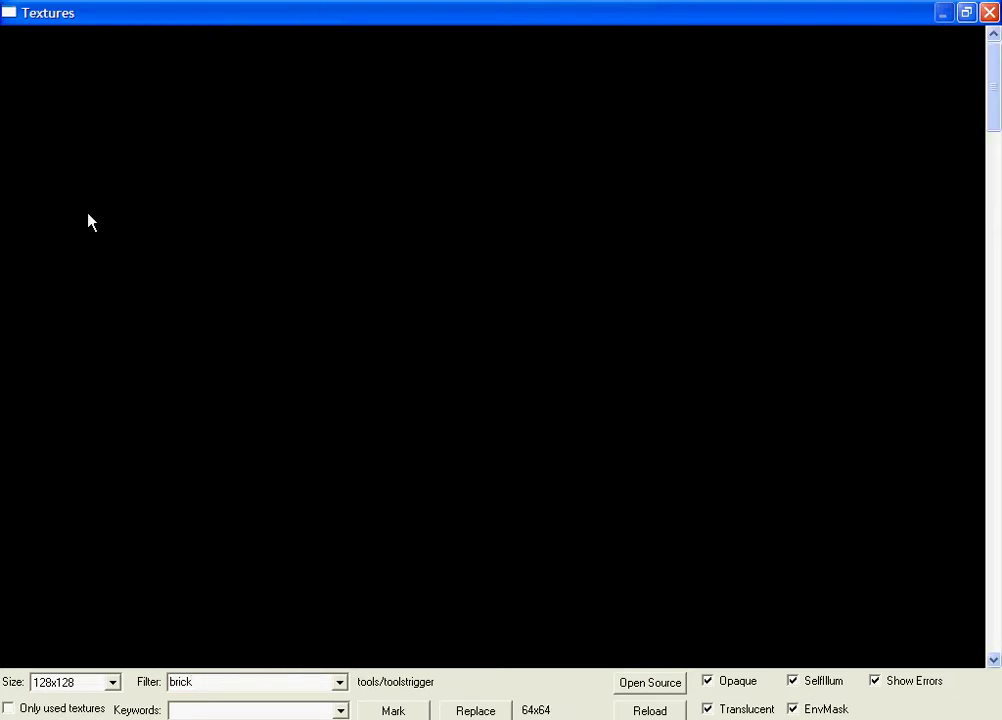
{"action": "left_click", "coordinate": [88, 142]}
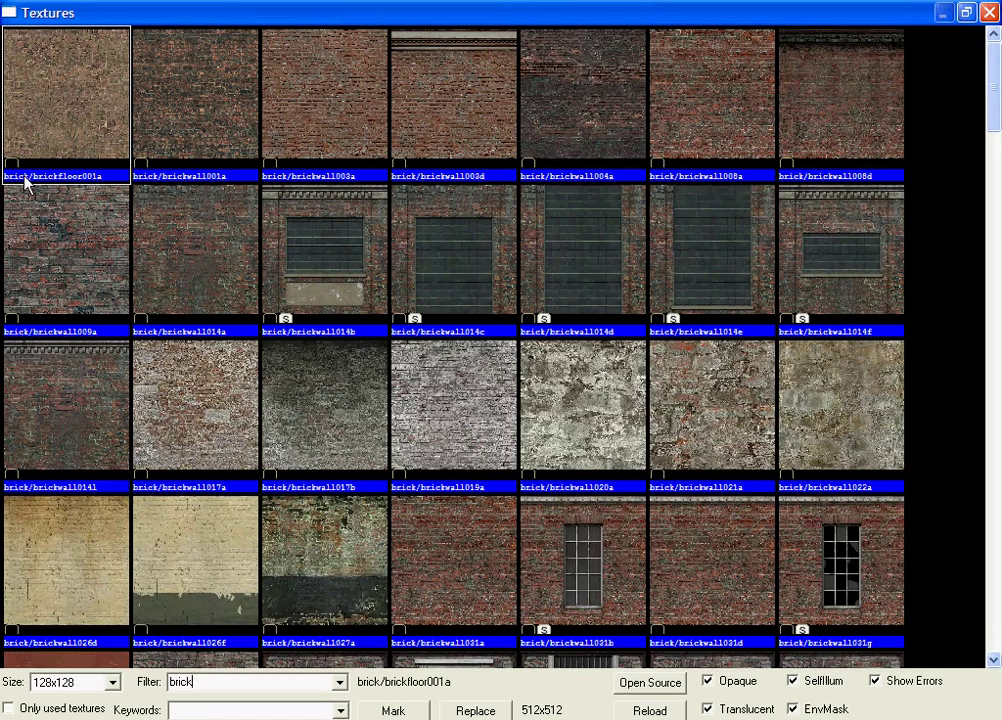
{"action": "double_click", "coordinate": [85, 130]}
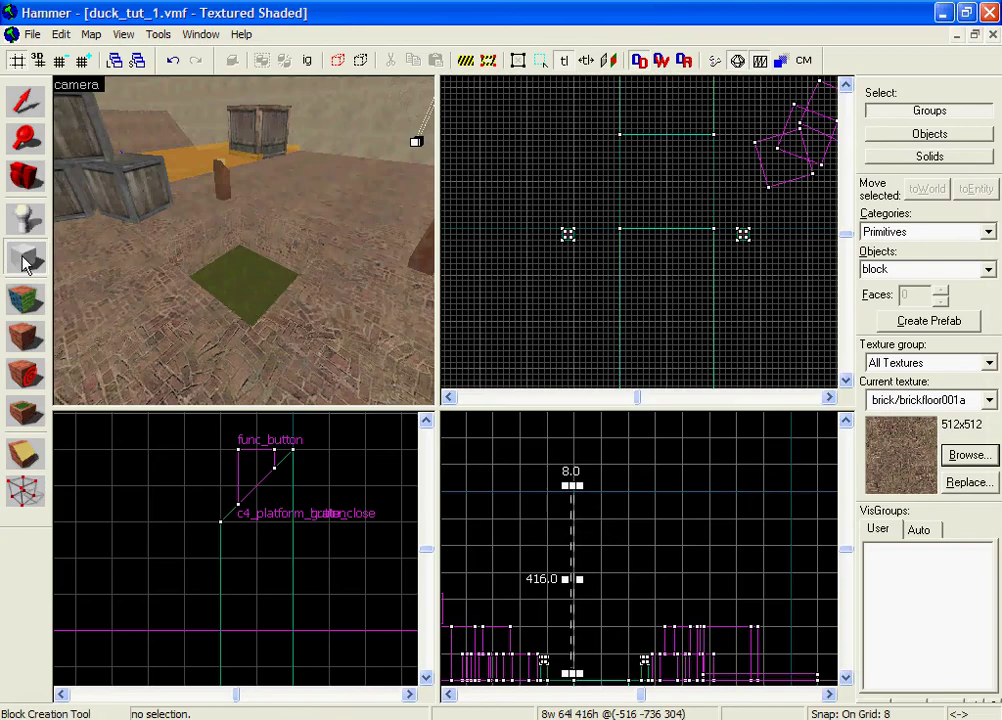
Outline a new 128 by 128 unit block over the square pit, taking its 64-unit height from the adjacent floor block
{"action": "left_click", "coordinate": [33, 96]}
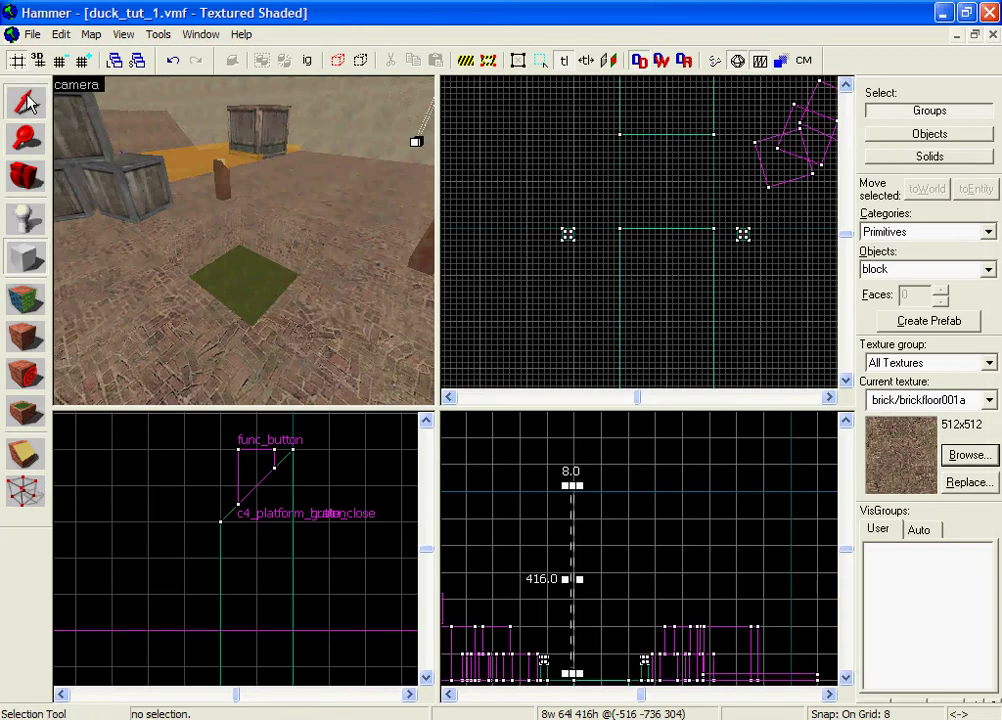
{"action": "left_click", "coordinate": [305, 243]}
{"action": "left_click", "coordinate": [25, 258]}
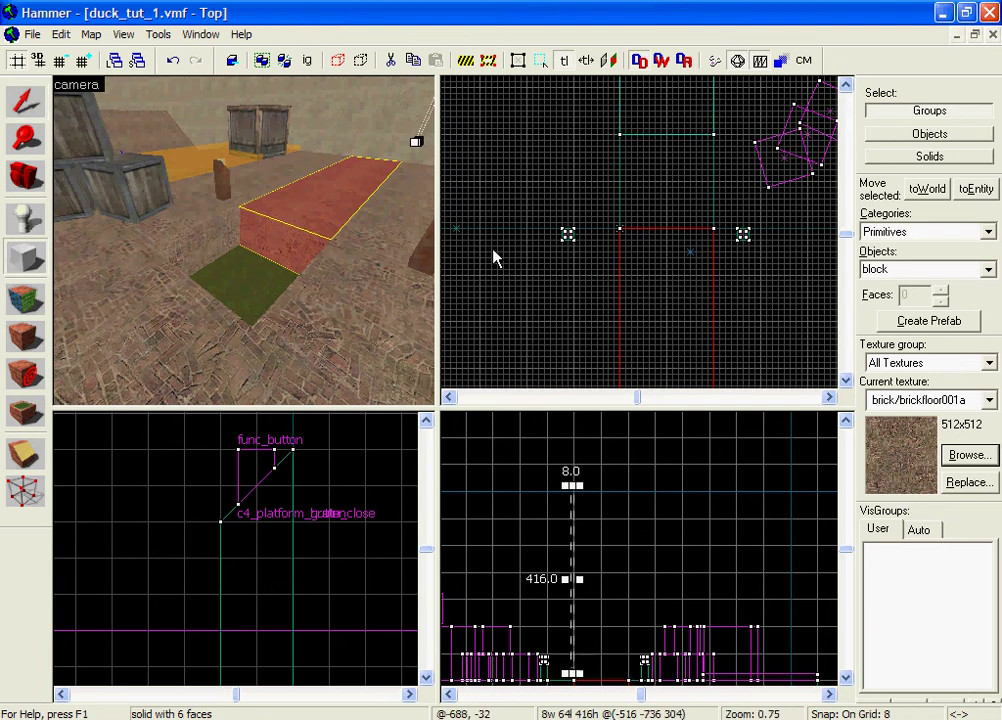
{"action": "scroll", "coordinate": [645, 225], "scroll_direction": "up", "scroll_amount": 1}
{"action": "scroll", "coordinate": [645, 225], "scroll_direction": "down", "scroll_amount": 1}
{"action": "scroll", "coordinate": [611, 188], "scroll_direction": "up", "scroll_amount": 1}
{"action": "left_click_drag", "start_coordinate": [588, 152], "coordinate": [757, 332]}
Reduce the outlined block's height to 8 units at the pit's bottom and create it as a slab
{"action": "scroll", "coordinate": [627, 545], "scroll_direction": "up", "scroll_amount": 5}
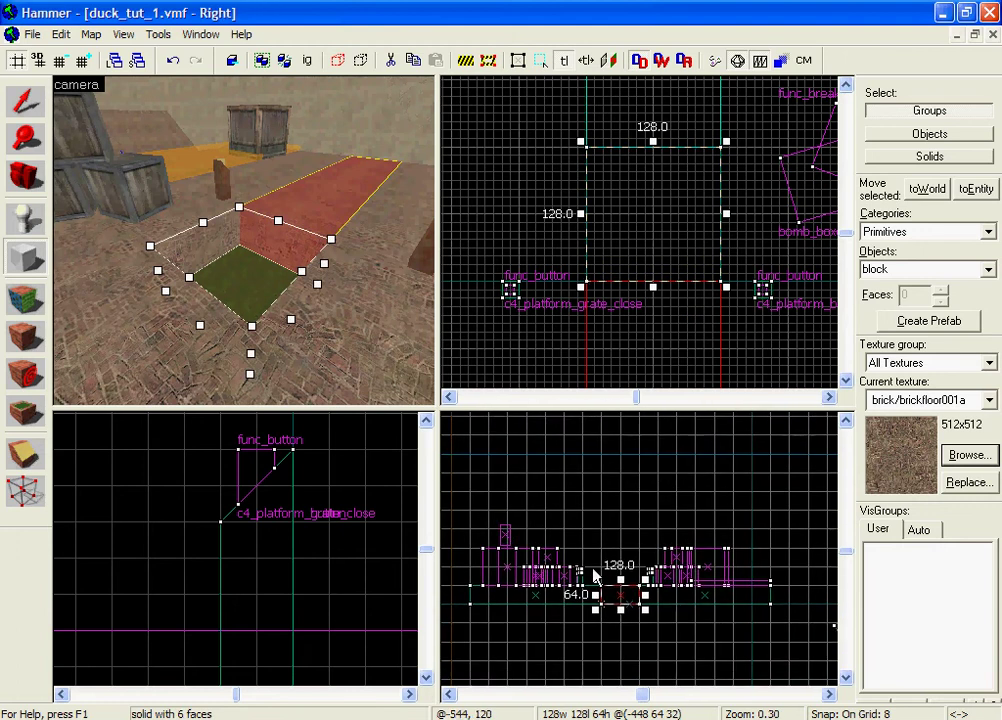
{"action": "left_click_drag", "start_coordinate": [632, 534], "coordinate": [608, 604]}
{"action": "right_click", "coordinate": [608, 606]}
{"action": "left_click", "coordinate": [664, 612]}
{"action": "key", "text": "z"}
{"action": "key", "text": "z"}
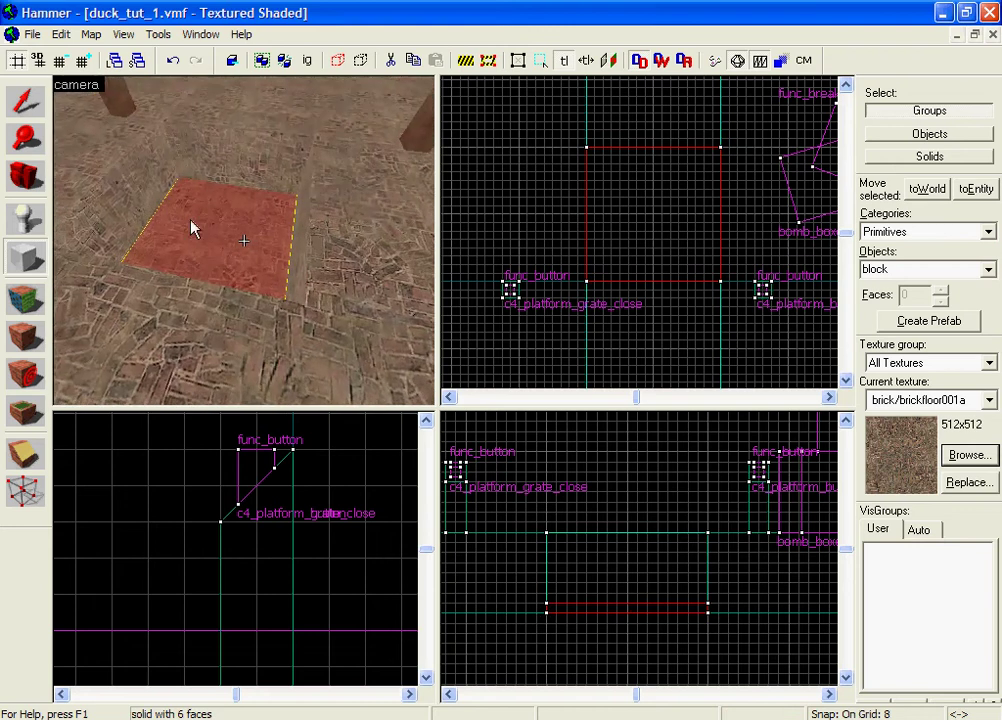
Raise the 128 by 128 slab 32 units inside the pit
{"action": "left_click", "coordinate": [22, 112]}
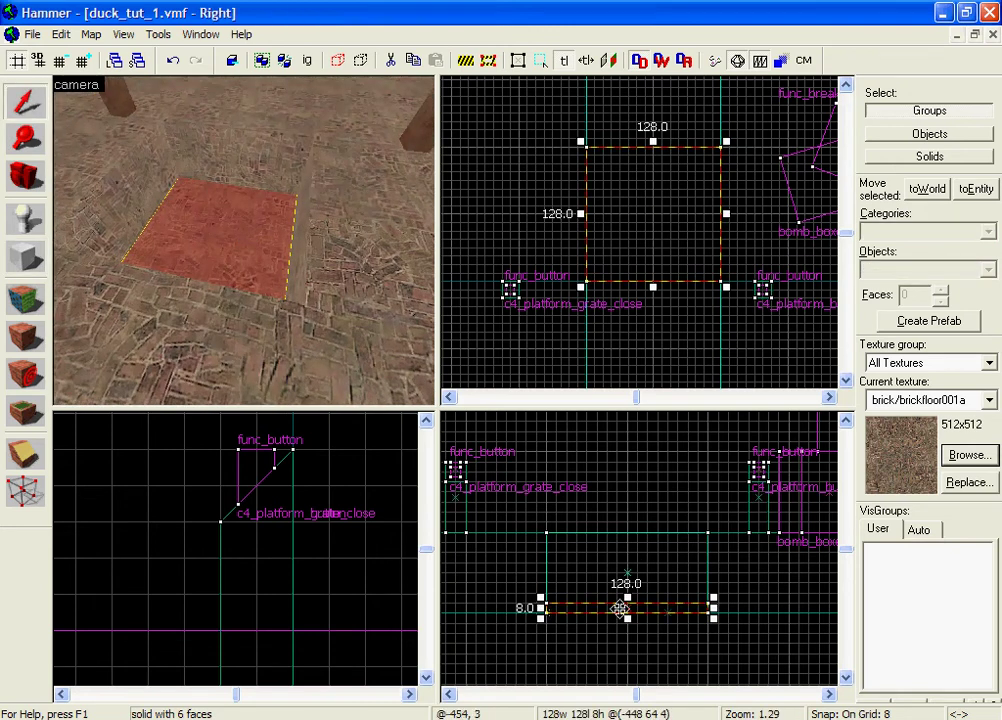
{"action": "left_click_drag", "start_coordinate": [620, 609], "coordinate": [624, 567]}
{"action": "key", "text": "z"}
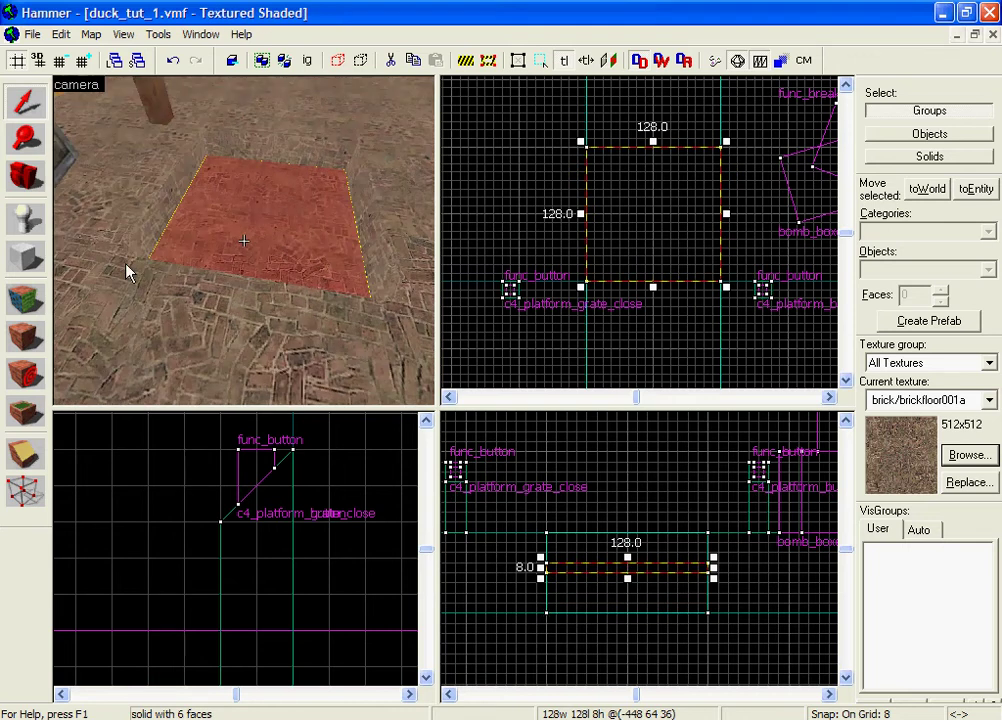
Create a wall block 8 wide, 128 long and 24 high on top of the slab along its west edge
{"action": "left_click", "coordinate": [30, 260]}
{"action": "scroll", "coordinate": [620, 180], "scroll_direction": "up", "scroll_amount": 3}
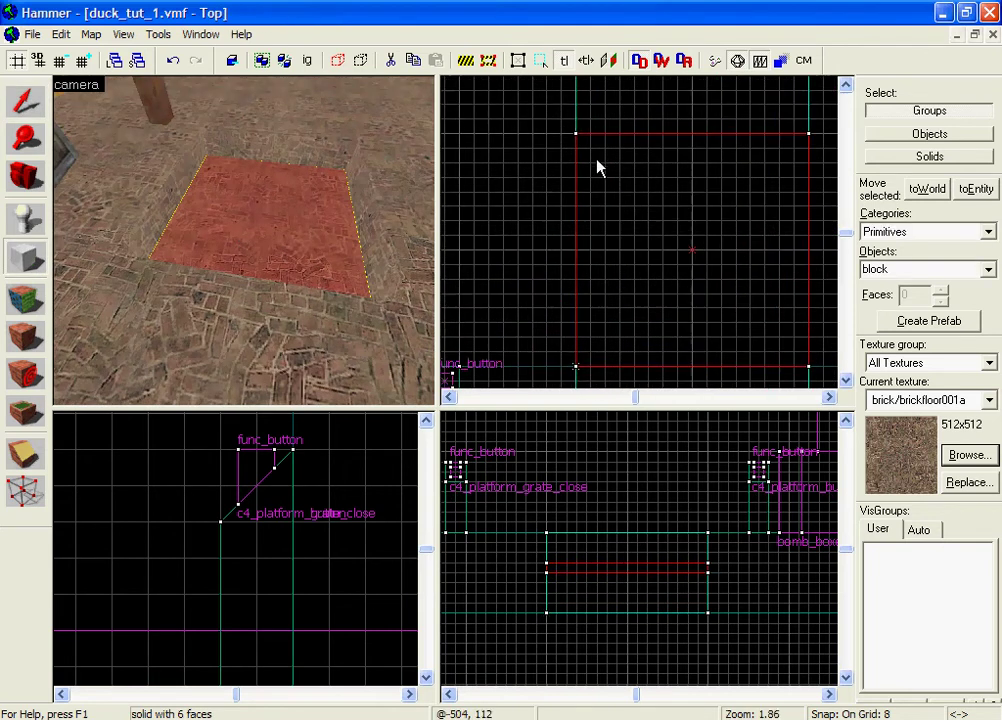
{"action": "scroll", "coordinate": [590, 158], "scroll_direction": "down", "scroll_amount": 1}
{"action": "left_click_drag", "start_coordinate": [577, 136], "coordinate": [591, 341]}
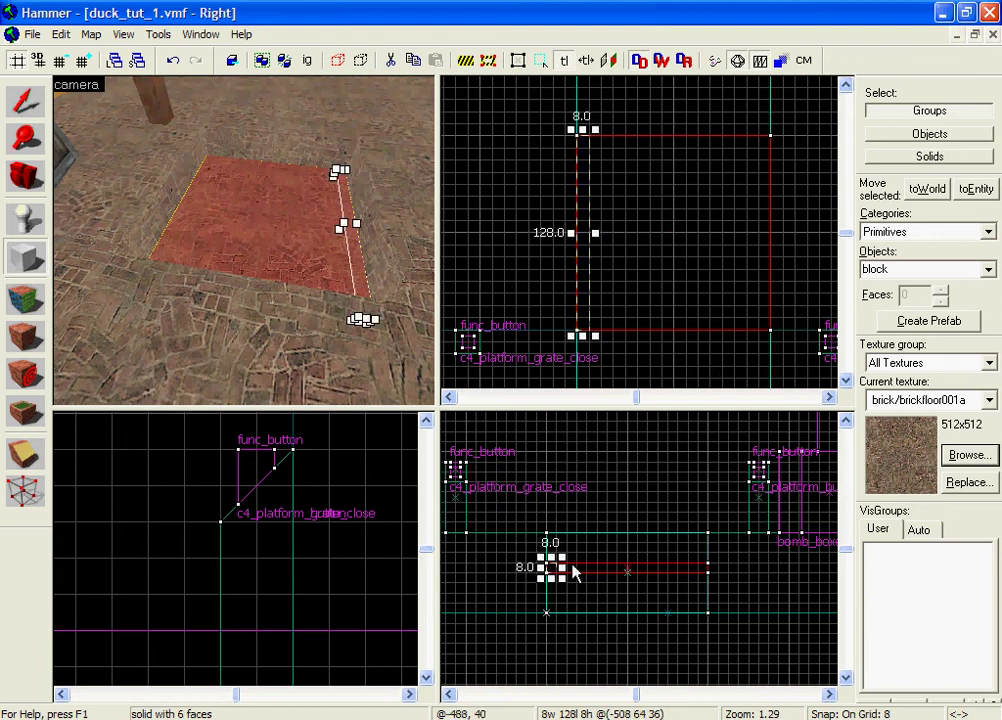
{"action": "mouse_move", "coordinate": [551, 560]}
{"action": "left_mouse_down"}
{"action": "mouse_move", "coordinate": [561, 529]}
{"action": "mouse_move", "coordinate": [551, 561]}
{"action": "left_mouse_up"}
{"action": "right_click", "coordinate": [556, 552]}
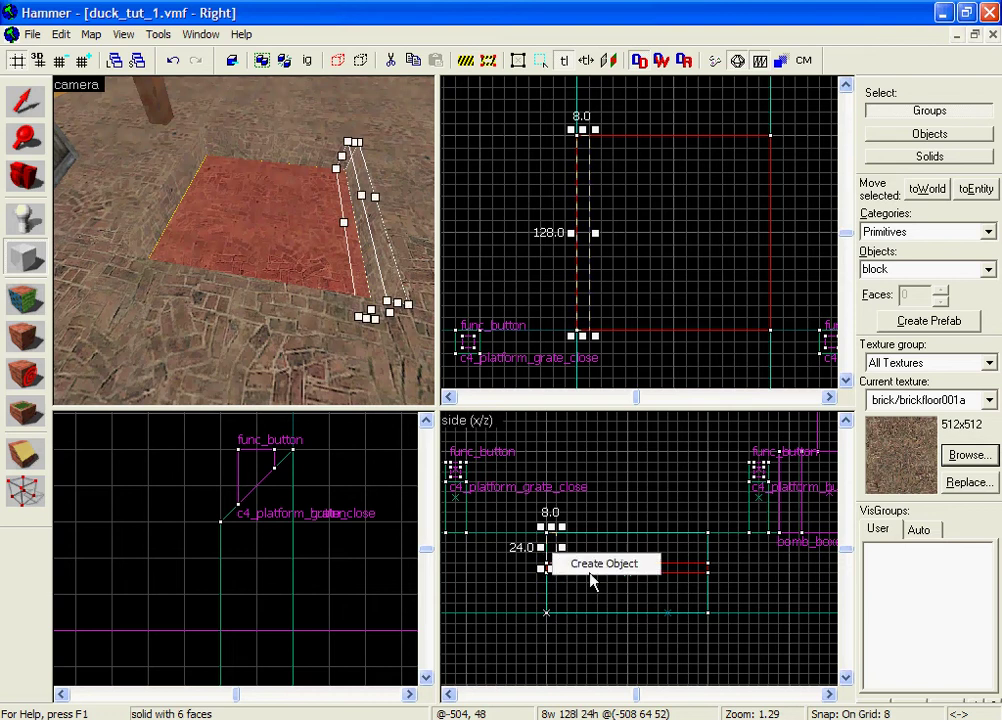
{"action": "left_click", "coordinate": [585, 566]}
Copy the 128-unit-long wall to the slab's opposite, east edge
{"action": "left_click", "coordinate": [28, 98]}
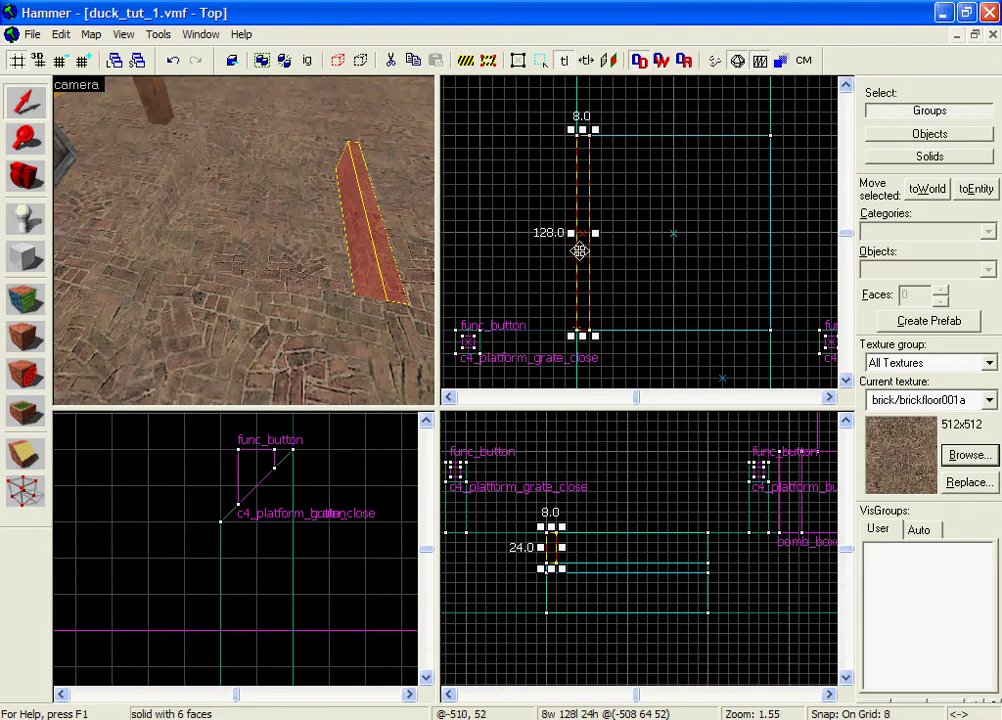
{"action": "left_click_drag", "start_coordinate": [579, 250], "coordinate": [758, 253]}
{"action": "key", "text": "z"}
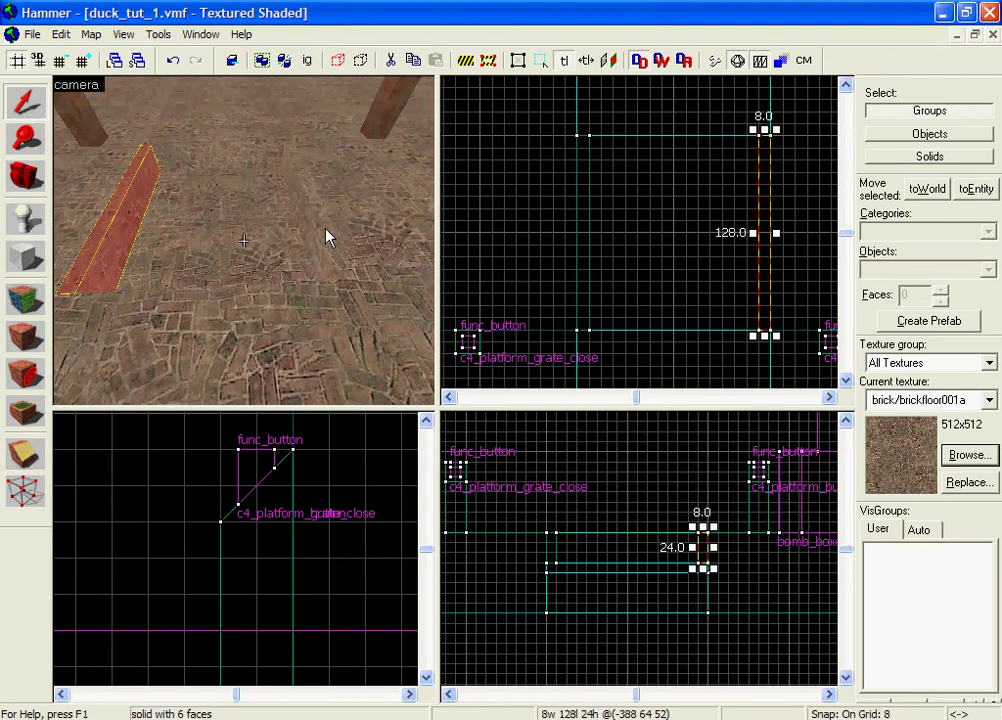
{"action": "key", "text": "ctrl+z"}
{"action": "key", "text": "ctrl+y"}
Create a 112 by 8 by 24 unit wall between the side walls at the north end and copy it to the south end
{"action": "left_click", "coordinate": [24, 256]}
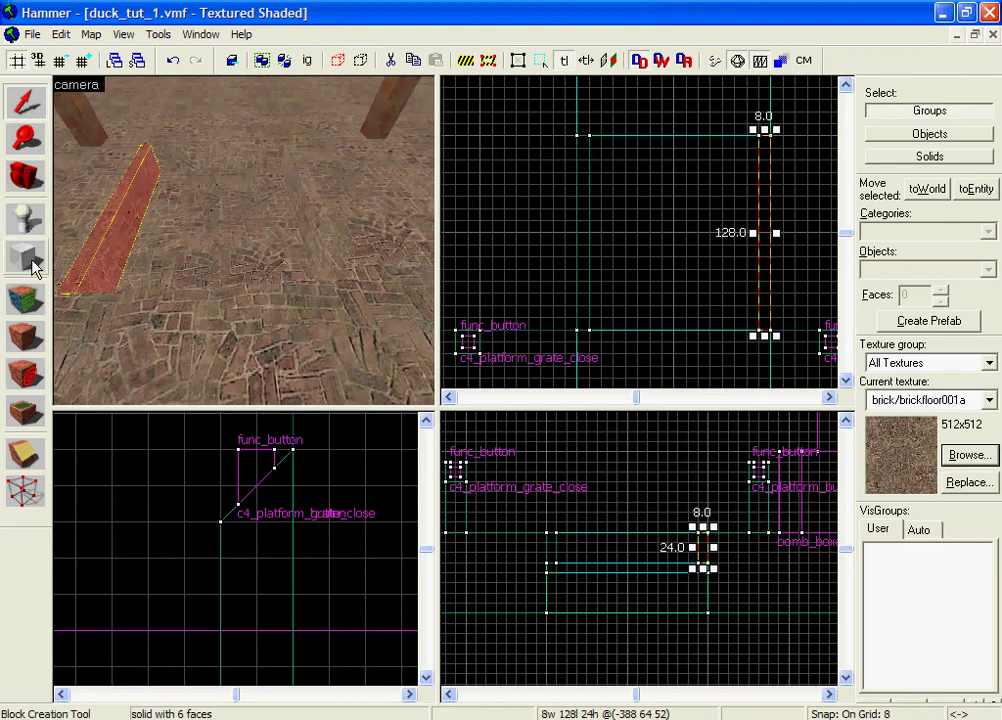
{"action": "left_click_drag", "start_coordinate": [755, 145], "coordinate": [582, 145]}
{"action": "right_click", "coordinate": [592, 142]}
{"action": "left_click", "coordinate": [630, 152]}
{"action": "left_click", "coordinate": [28, 101]}
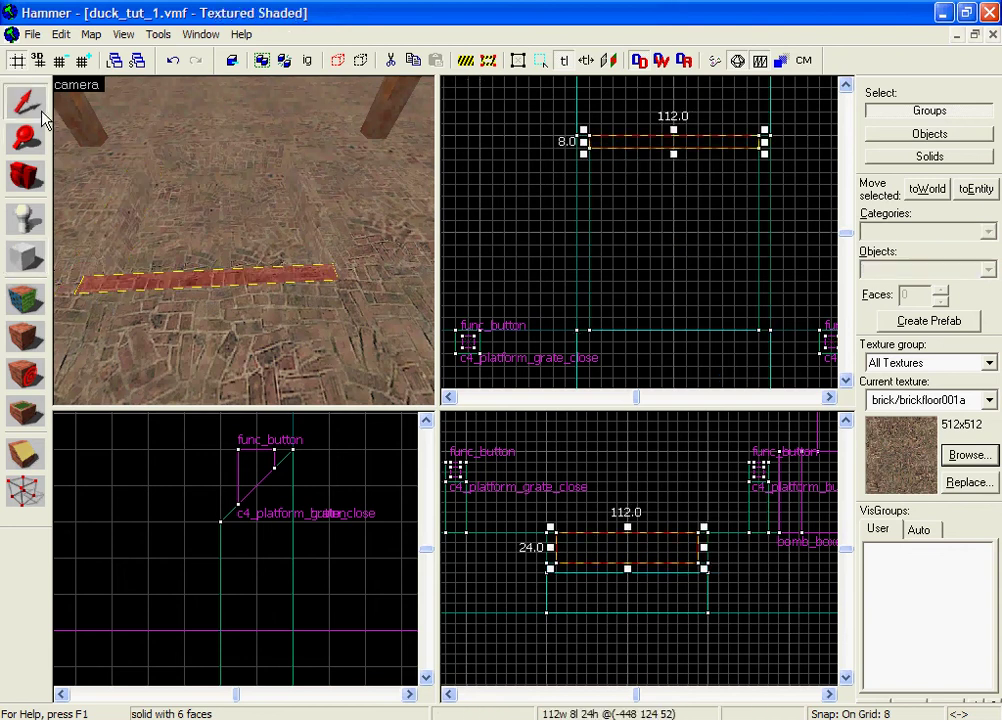
{"action": "left_click_drag", "start_coordinate": [657, 142], "coordinate": [658, 323]}
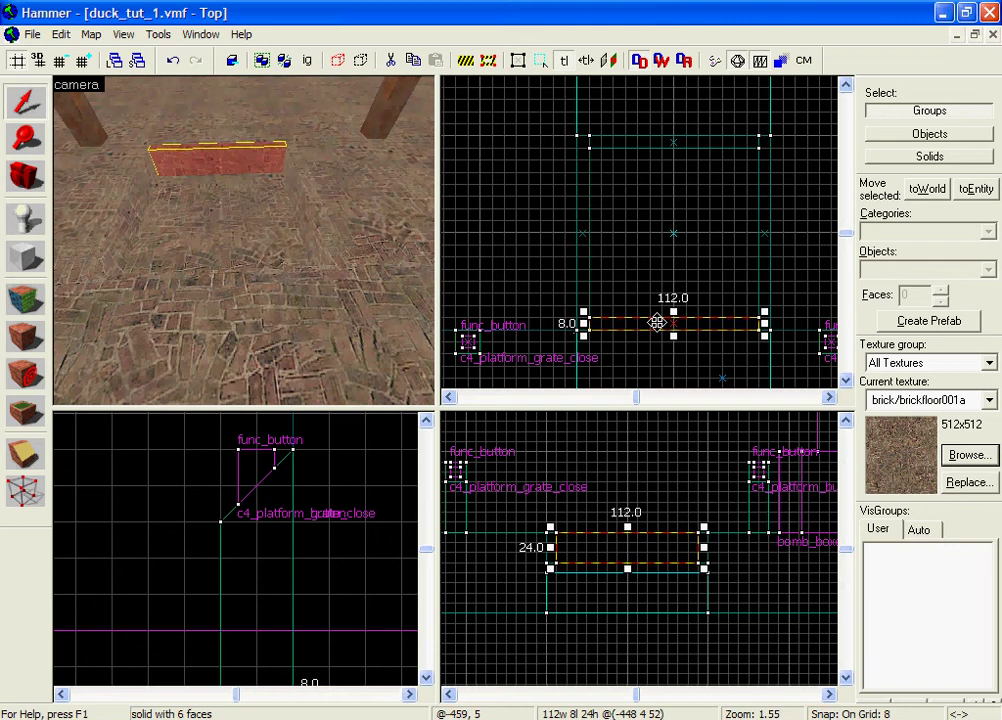
Select the platform slab and its four walls together and tie them to an entity
{"action": "left_click", "coordinate": [248, 281], "text": "ctrl"}
{"action": "left_click", "coordinate": [283, 237]}
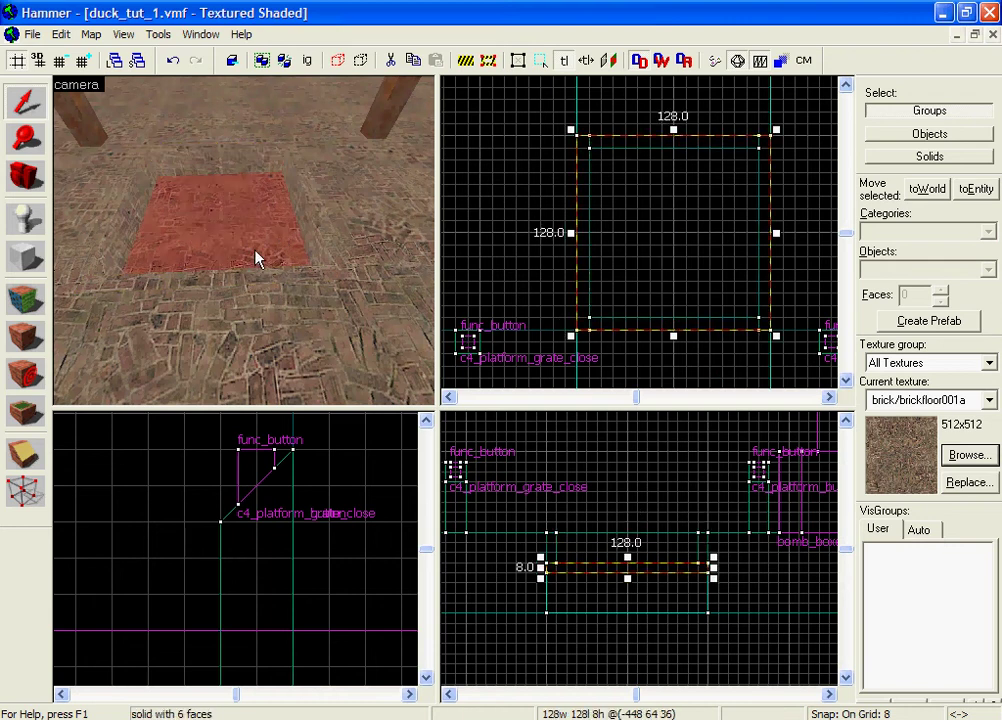
{"action": "left_click", "coordinate": [401, 193], "text": "ctrl"}
{"action": "left_click", "coordinate": [195, 107], "text": "ctrl"}
{"action": "left_click", "coordinate": [303, 149], "text": "ctrl"}
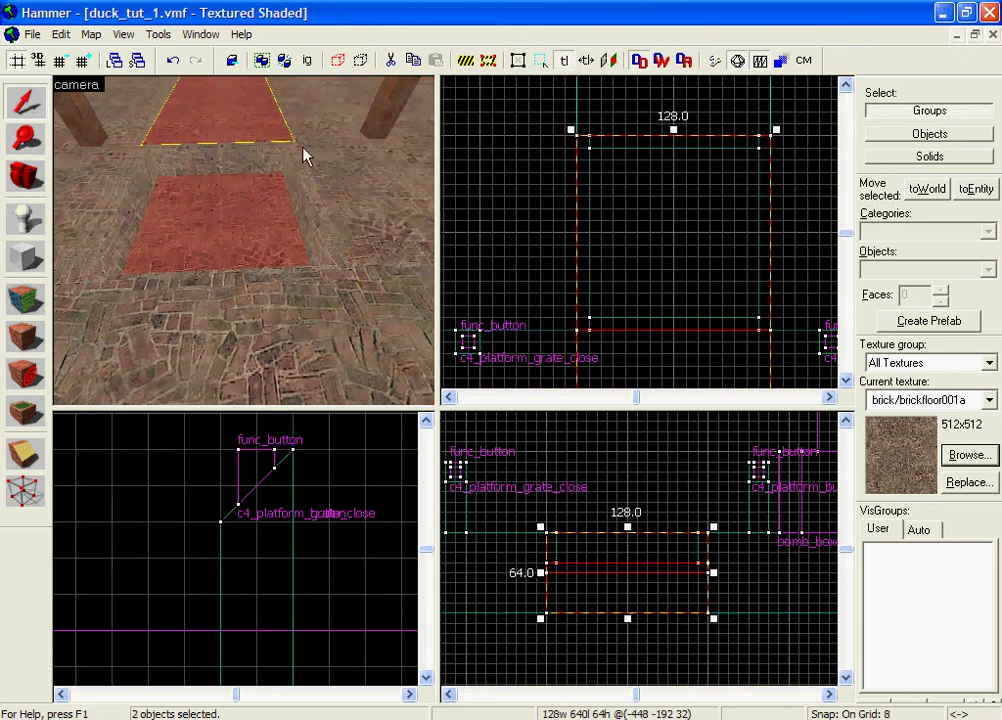
{"action": "left_click", "coordinate": [294, 138], "text": "ctrl"}
{"action": "left_click", "coordinate": [303, 177], "text": "ctrl"}
{"action": "left_click", "coordinate": [268, 162], "text": "ctrl"}
{"action": "left_click", "coordinate": [128, 228], "text": "ctrl"}
{"action": "left_click", "coordinate": [165, 283], "text": "ctrl"}
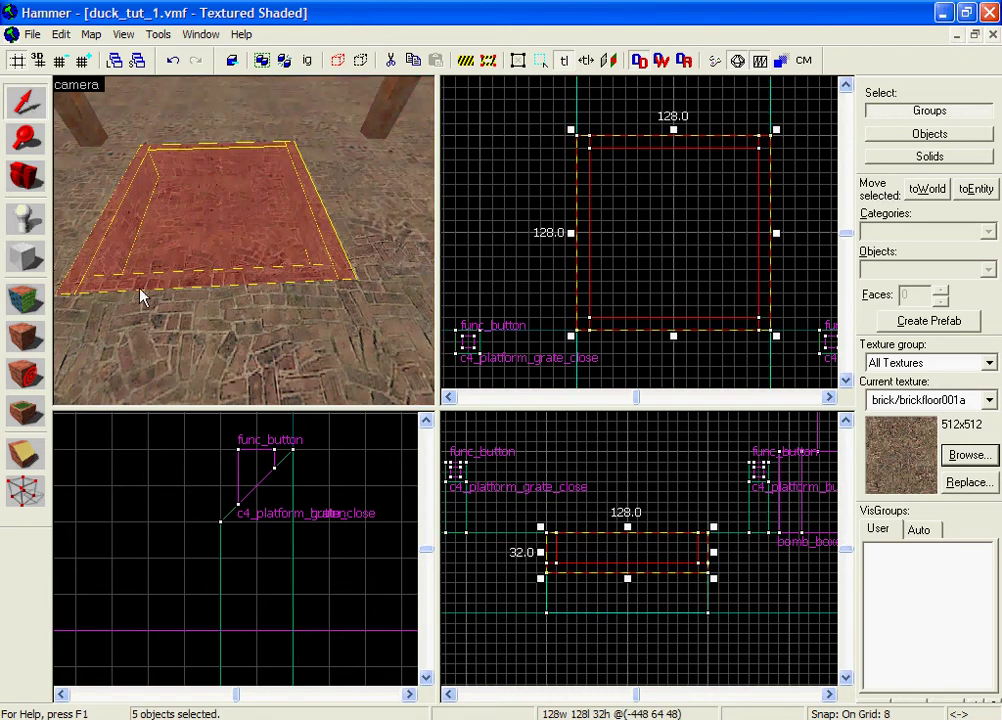
{"action": "key", "text": "ctrl+t"}
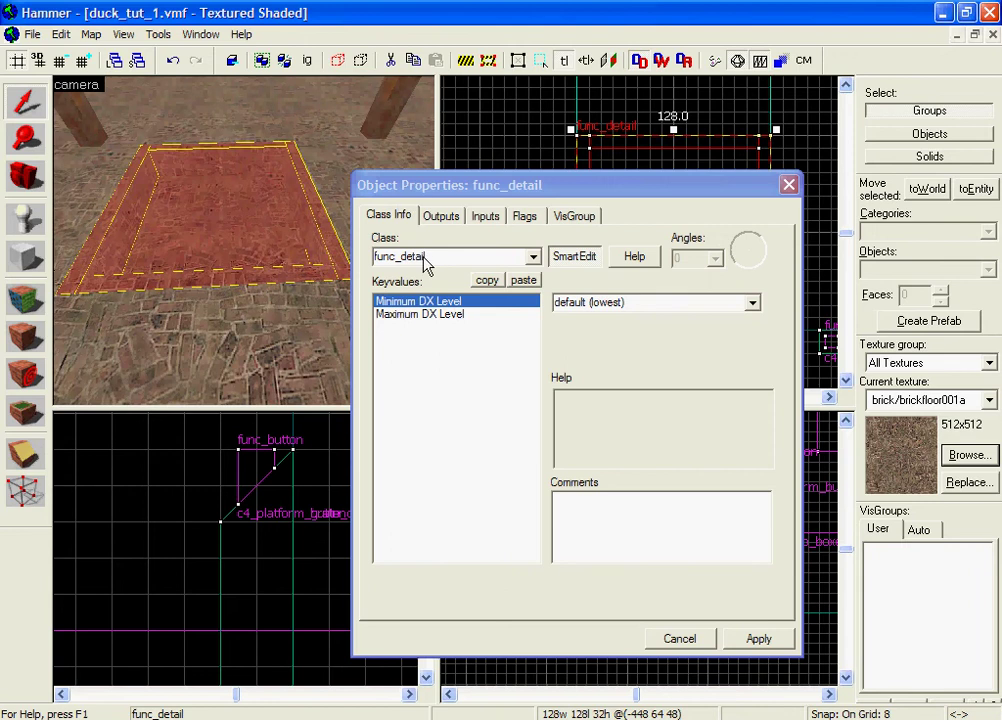
Change the entity's class to func_movelinear, name it c4_platform and apply the properties
{"action": "left_click_drag", "start_coordinate": [434, 256], "coordinate": [418, 258]}
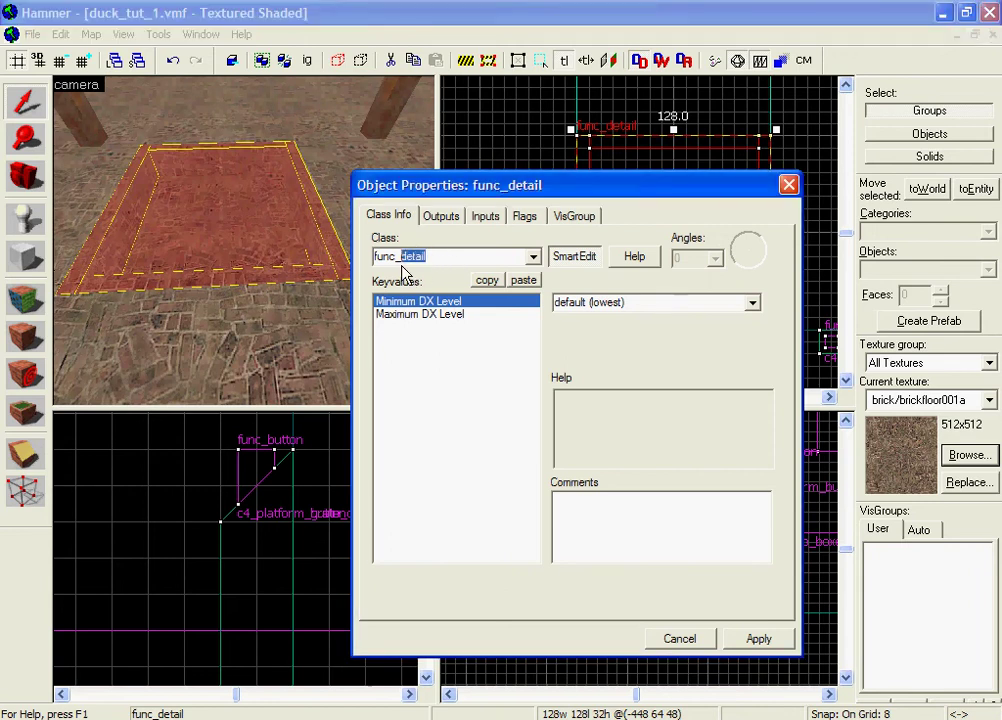
{"action": "type", "text": "movelinear"}
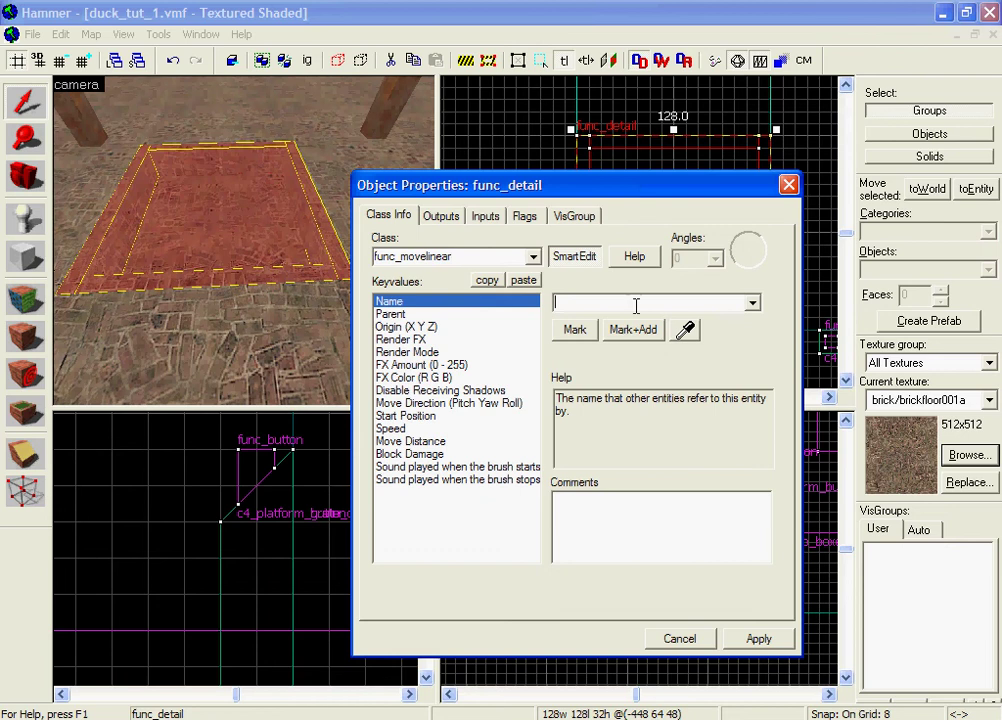
{"action": "type", "text": "c"}
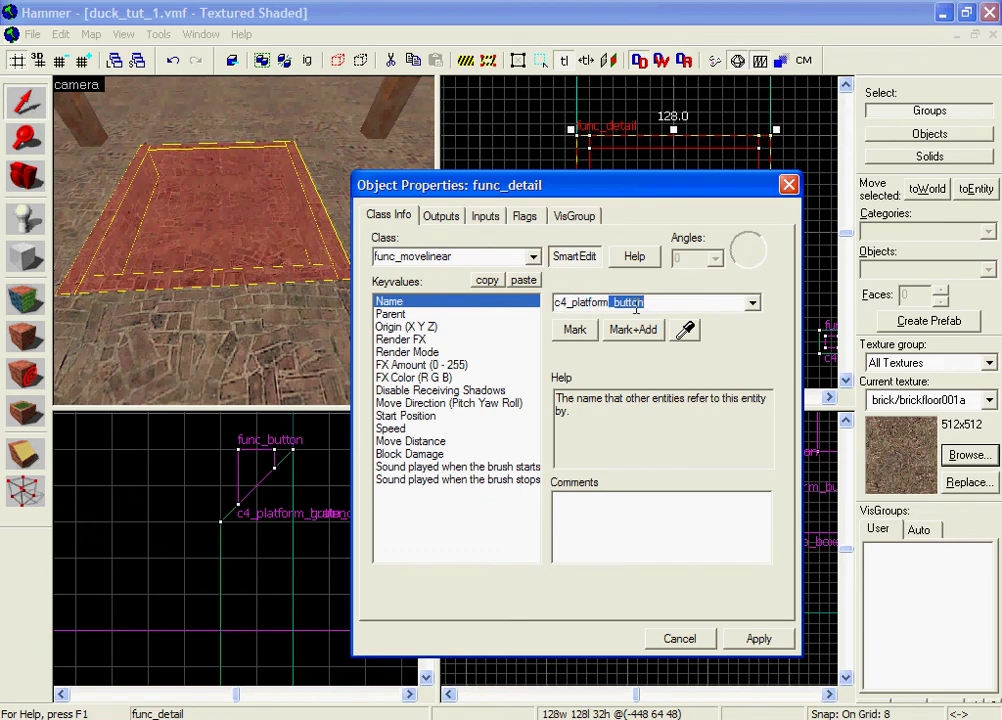
{"action": "type", "text": "4_platform"}
{"action": "key", "text": "Delete"}
{"action": "left_click", "coordinate": [782, 645]}
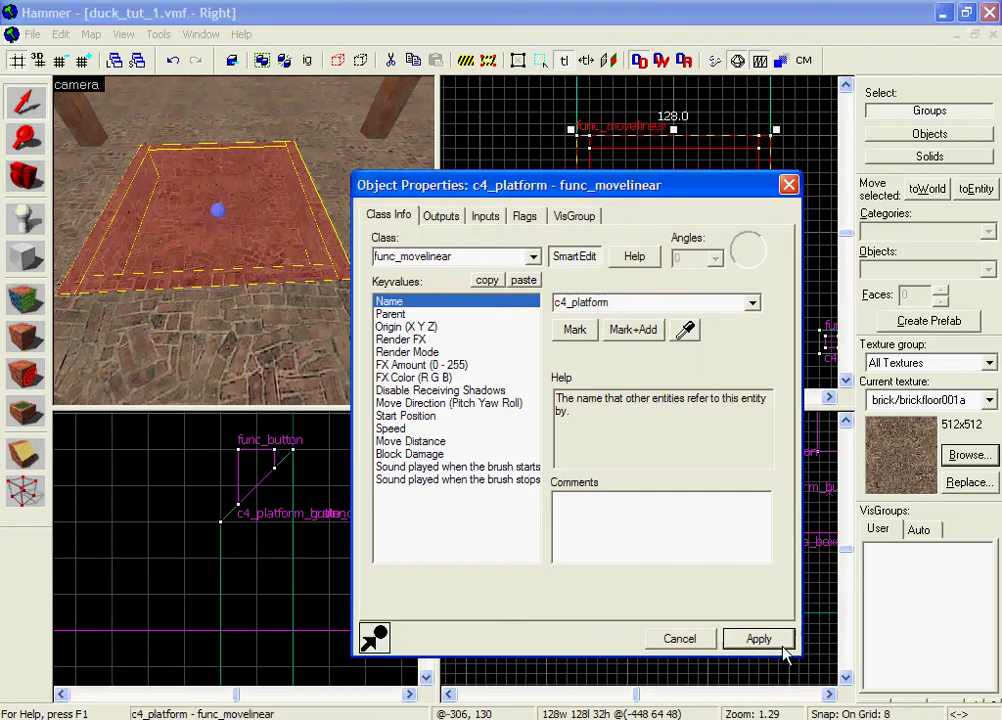
Set c4_platform's Move Direction to Up, apply the change, and close its properties
{"action": "left_click", "coordinate": [467, 403]}
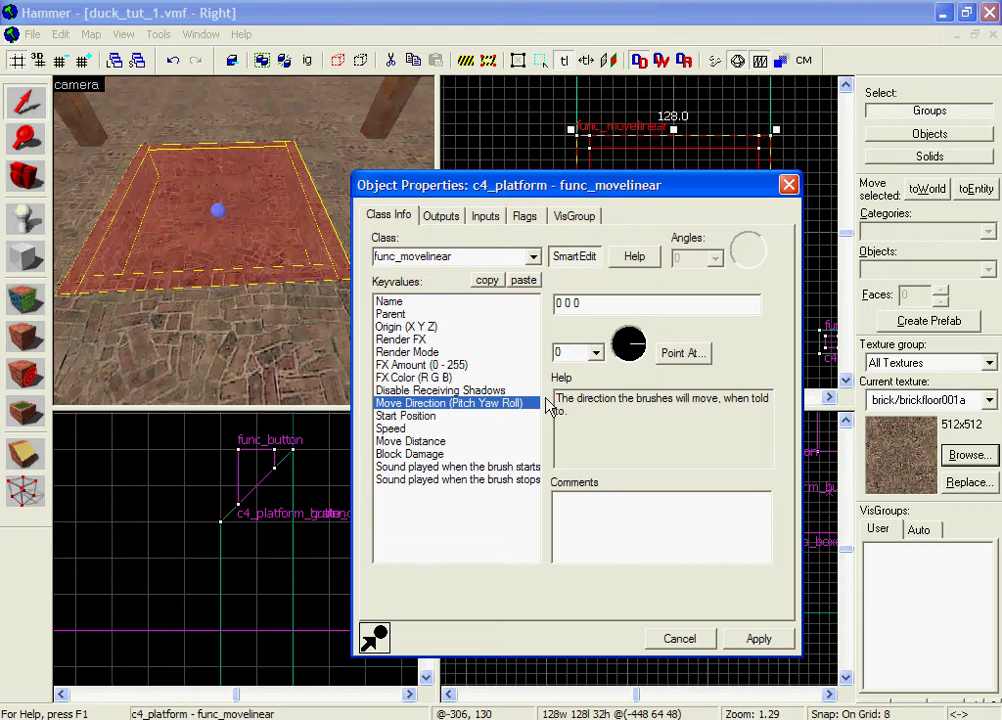
{"action": "left_click", "coordinate": [595, 353]}
{"action": "left_click", "coordinate": [563, 367]}
{"action": "left_click", "coordinate": [750, 639]}
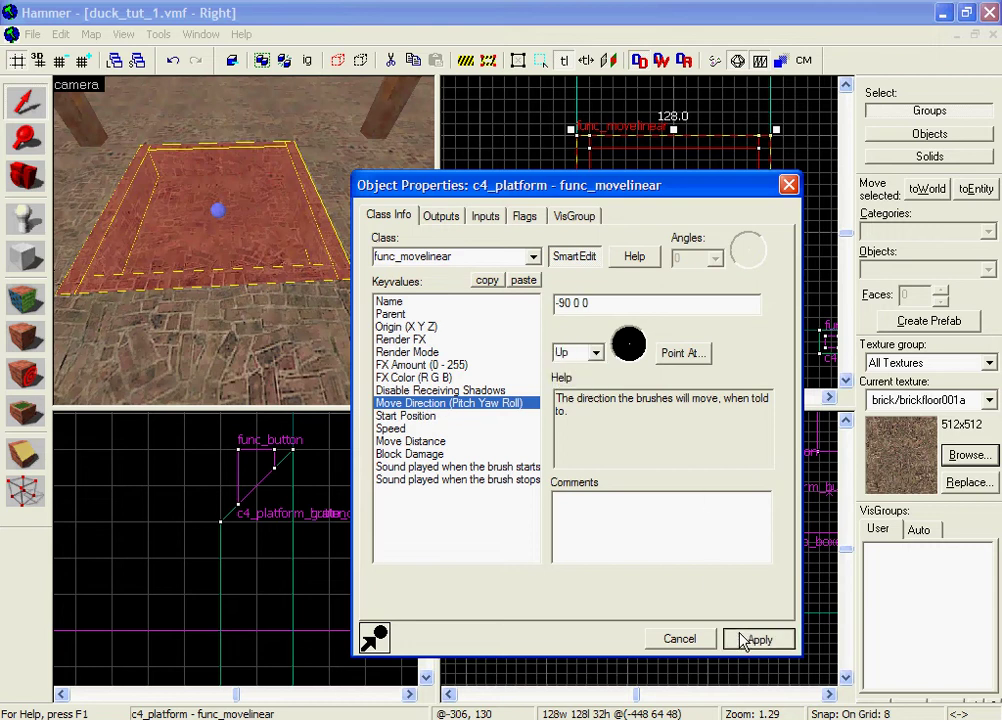
{"action": "left_click", "coordinate": [421, 441]}
{"action": "left_click", "coordinate": [683, 640]}
{"action": "left_click", "coordinate": [626, 633]}
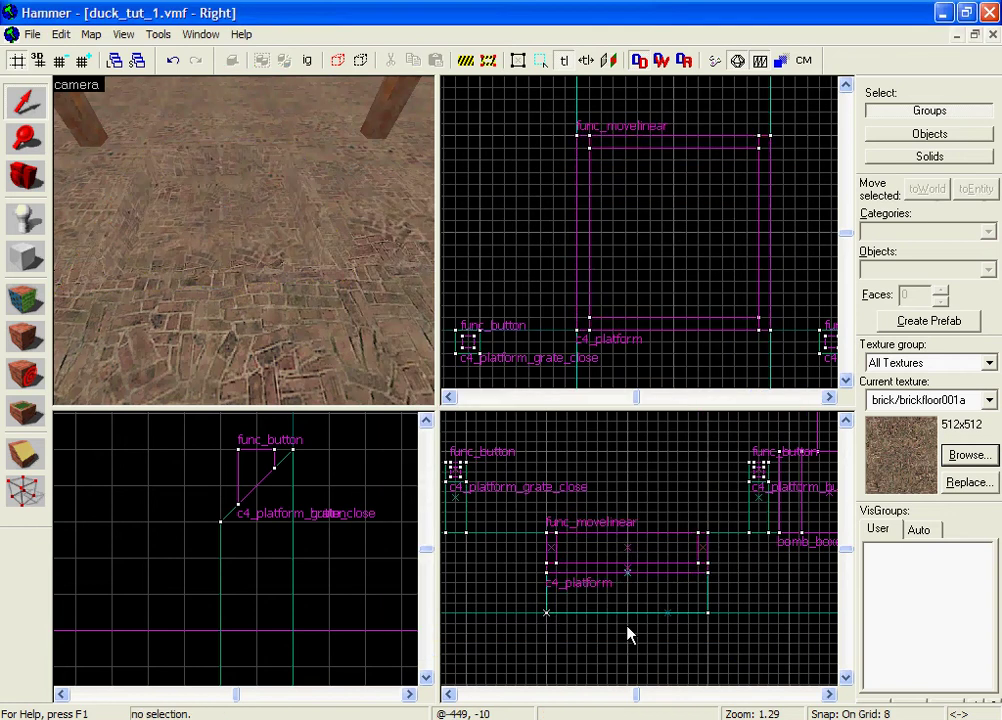
Select the platform and draw a temporary 32-unit-high block above its west edge to gauge the upward travel
{"action": "left_click", "coordinate": [219, 253]}
{"action": "key", "text": "shift+b"}
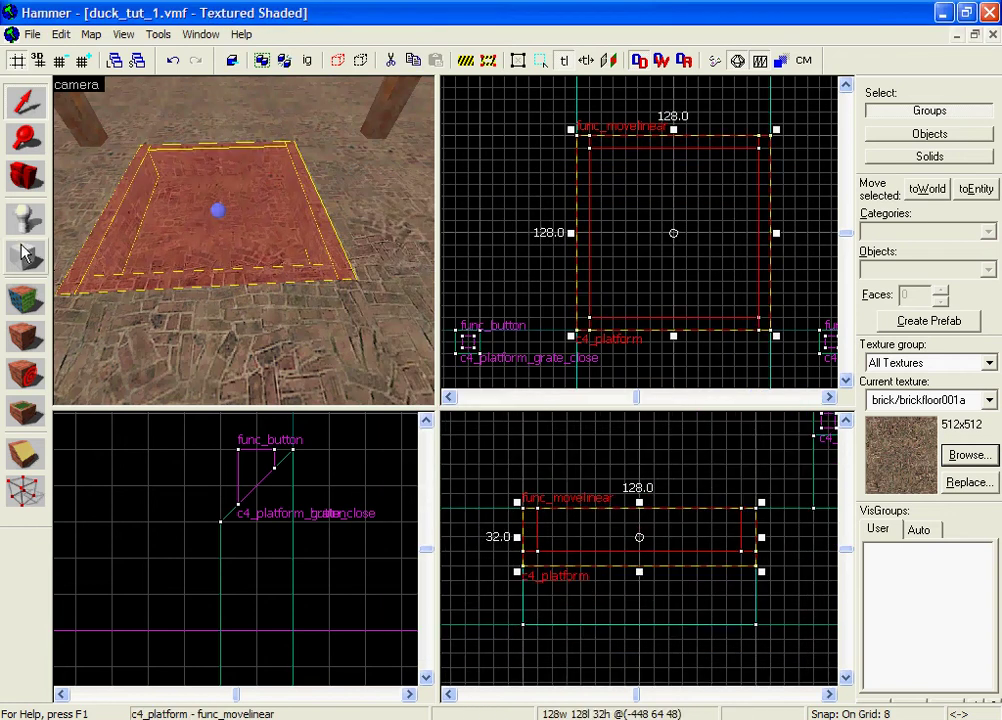
{"action": "scroll", "coordinate": [600, 590], "scroll_direction": "up", "scroll_amount": 2}
{"action": "left_click_drag", "start_coordinate": [530, 512], "coordinate": [540, 425]}
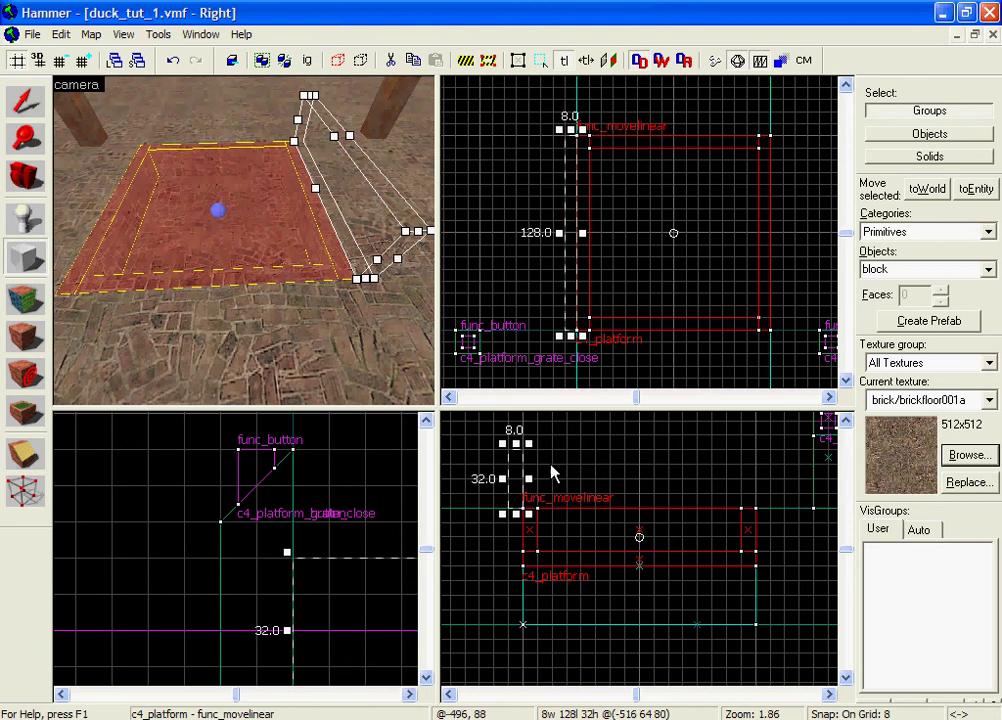
Set c4_platform's Move Distance to 32, apply the change, and close its properties
{"action": "key", "text": "shift+s"}
{"action": "key", "text": "alt+Return"}
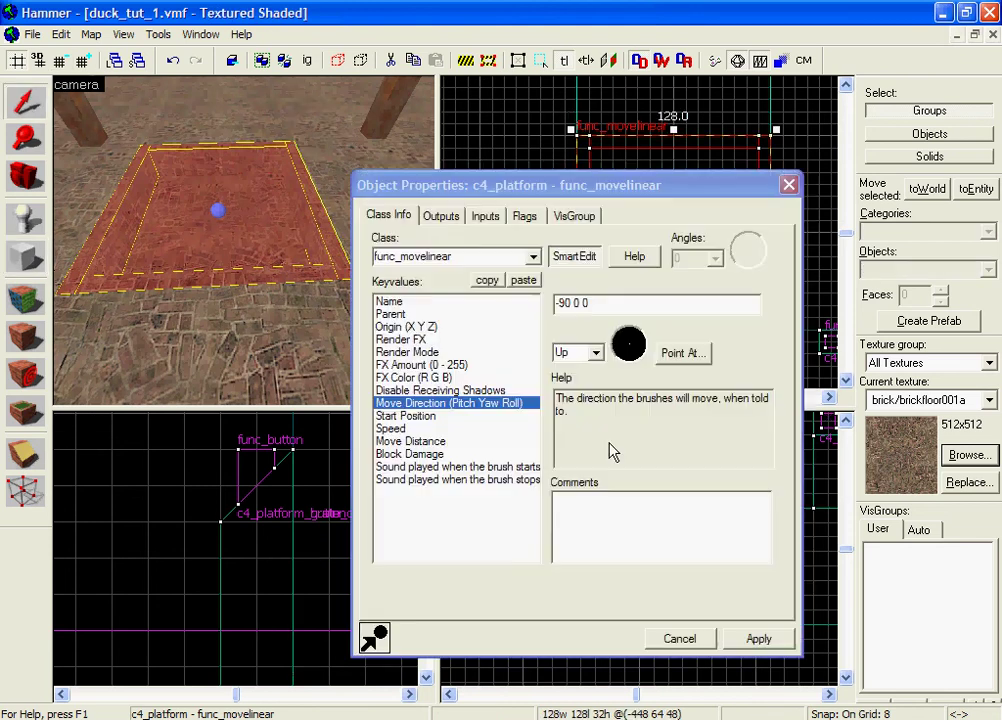
{"action": "left_click", "coordinate": [495, 442]}
{"action": "double_click", "coordinate": [575, 304]}
{"action": "type", "text": "32"}
{"action": "left_click", "coordinate": [749, 640]}
{"action": "left_click", "coordinate": [694, 640]}
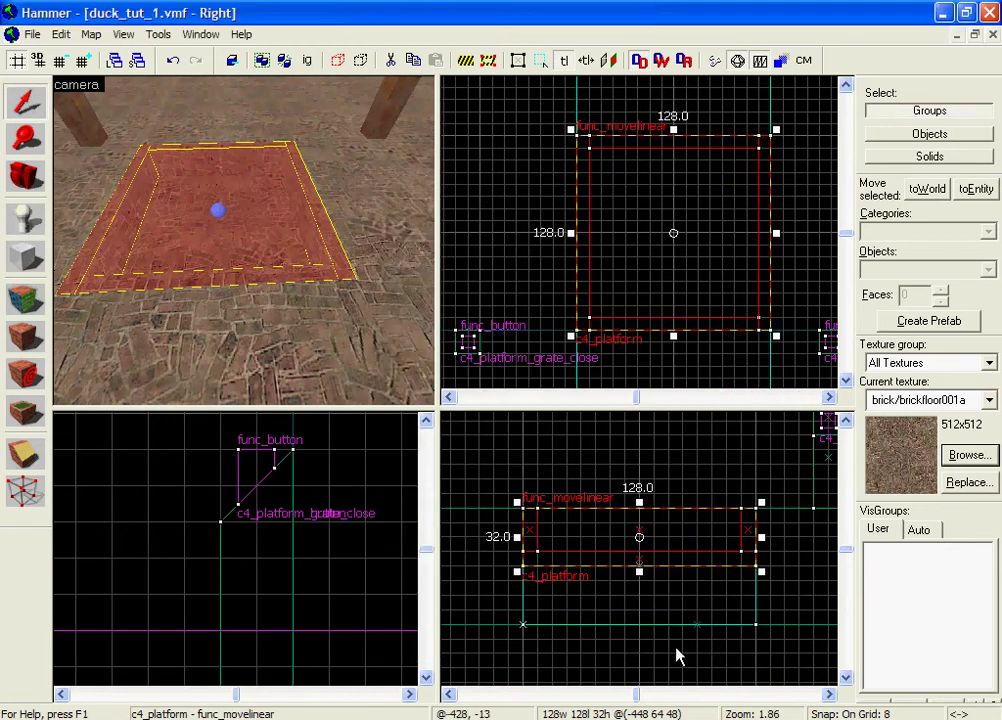
Filter the textures for grate and choose the de_nuke/nuke_metalgrate_01 texture for the next blocks
{"action": "left_click", "coordinate": [26, 260]}
{"action": "left_click", "coordinate": [975, 460]}
{"action": "left_click", "coordinate": [968, 456]}
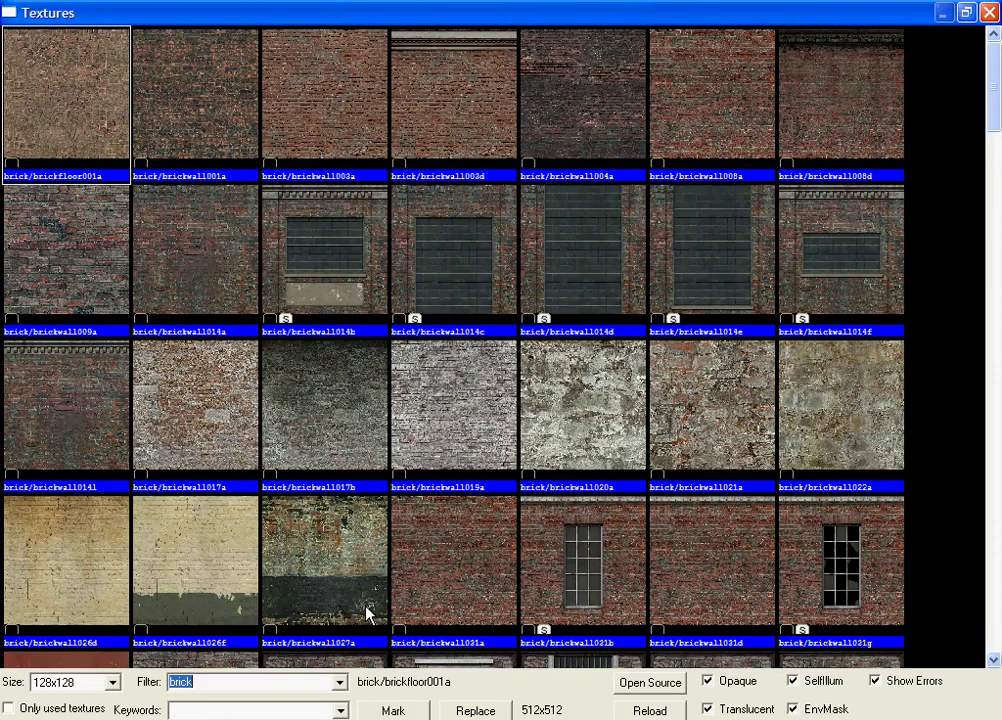
{"action": "type", "text": "gr"}
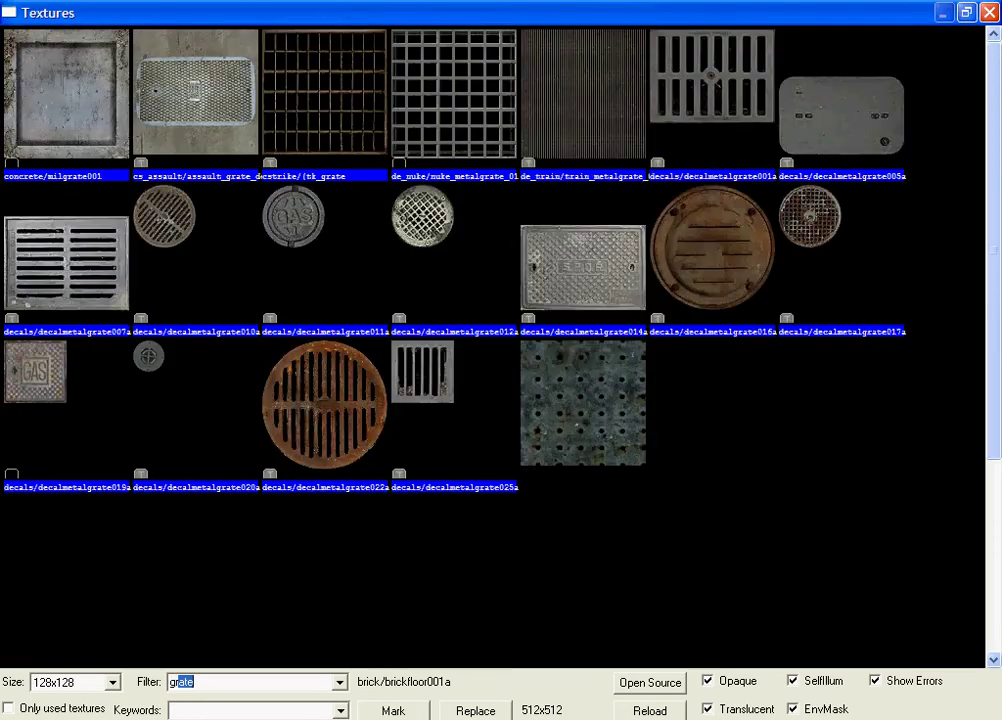
{"action": "type", "text": "ate"}
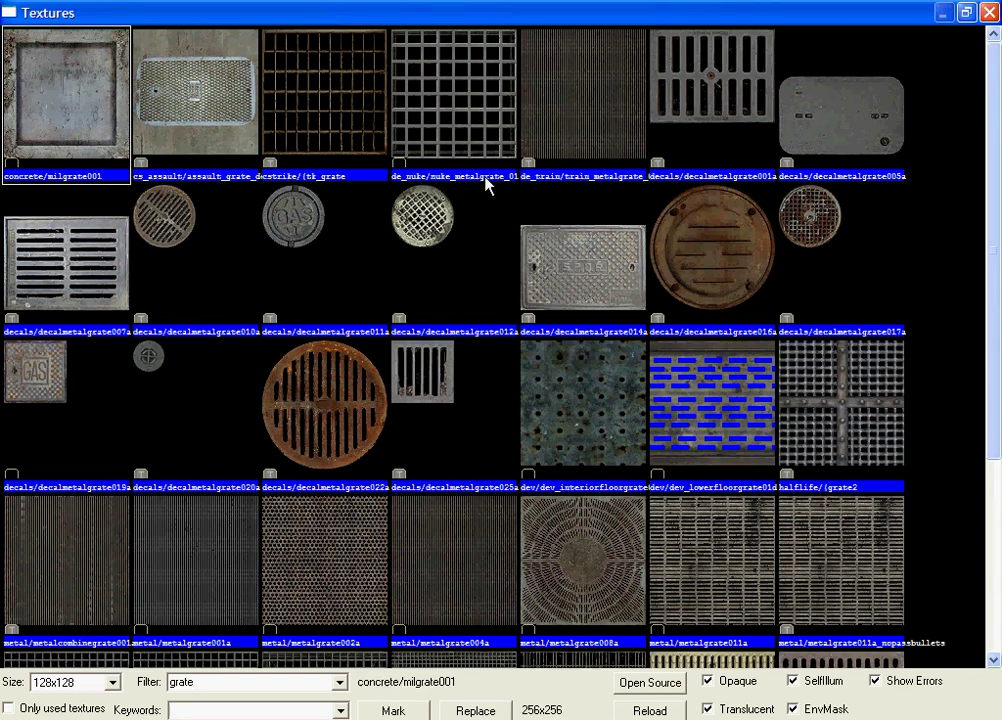
{"action": "double_click", "coordinate": [458, 143]}
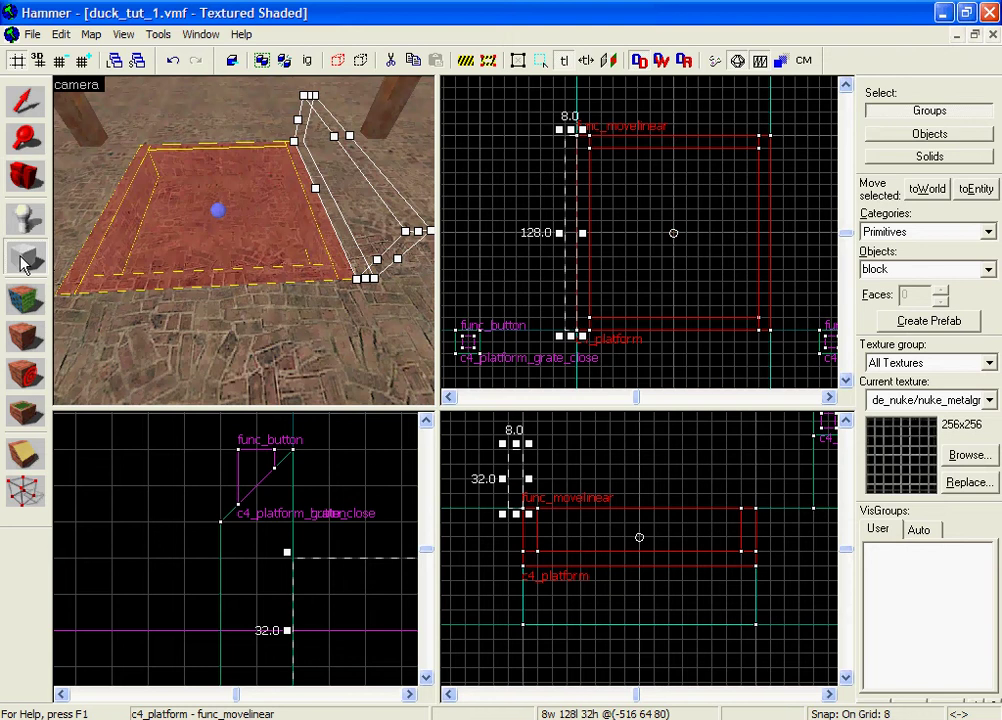
Create an 8 by 128 by 64 unit grate wall standing on the platform's east wall
{"action": "scroll", "coordinate": [578, 179], "scroll_direction": "up", "scroll_amount": 1}
{"action": "scroll", "coordinate": [466, 180], "scroll_direction": "down", "scroll_amount": 1}
{"action": "scroll", "coordinate": [300, 195], "scroll_direction": "down", "scroll_amount": 1}
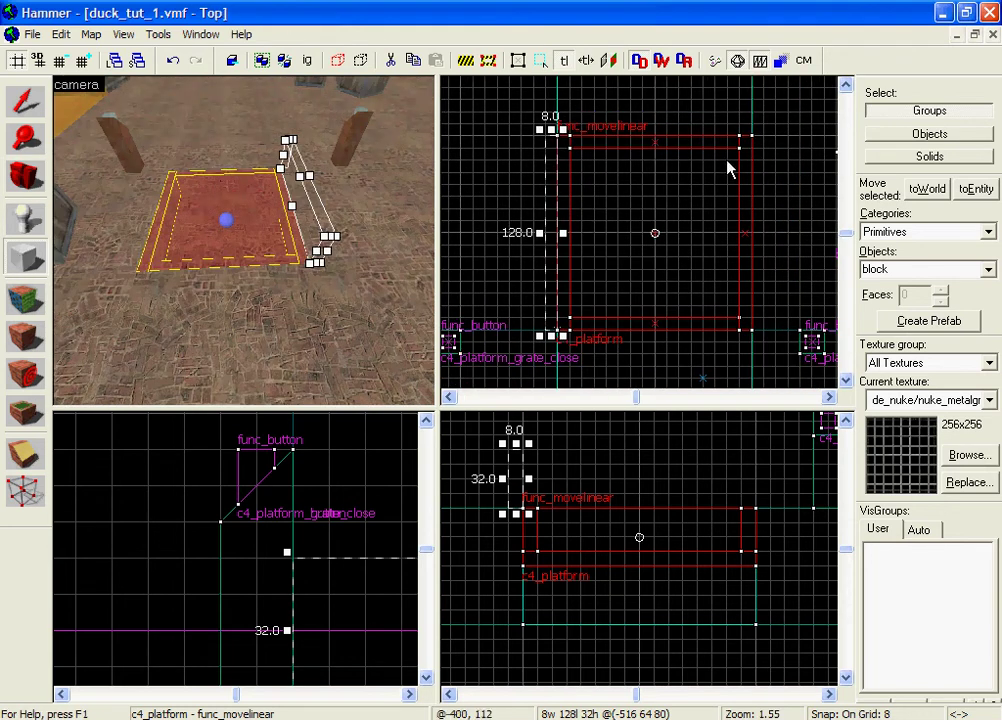
{"action": "left_click_drag", "start_coordinate": [740, 148], "coordinate": [768, 364]}
{"action": "key", "text": "z"}
{"action": "key", "text": "w"}
{"action": "key", "text": "z"}
{"action": "scroll", "coordinate": [714, 526], "scroll_direction": "up", "scroll_amount": 3}
{"action": "scroll", "coordinate": [819, 552], "scroll_direction": "down", "scroll_amount": 3}
{"action": "middle_click_drag", "start_coordinate": [802, 549], "coordinate": [680, 523]}
{"action": "mouse_move", "coordinate": [671, 523]}
{"action": "left_mouse_down"}
{"action": "mouse_move", "coordinate": [664, 463]}
{"action": "mouse_move", "coordinate": [671, 570]}
{"action": "mouse_move", "coordinate": [671, 501]}
{"action": "left_mouse_up"}
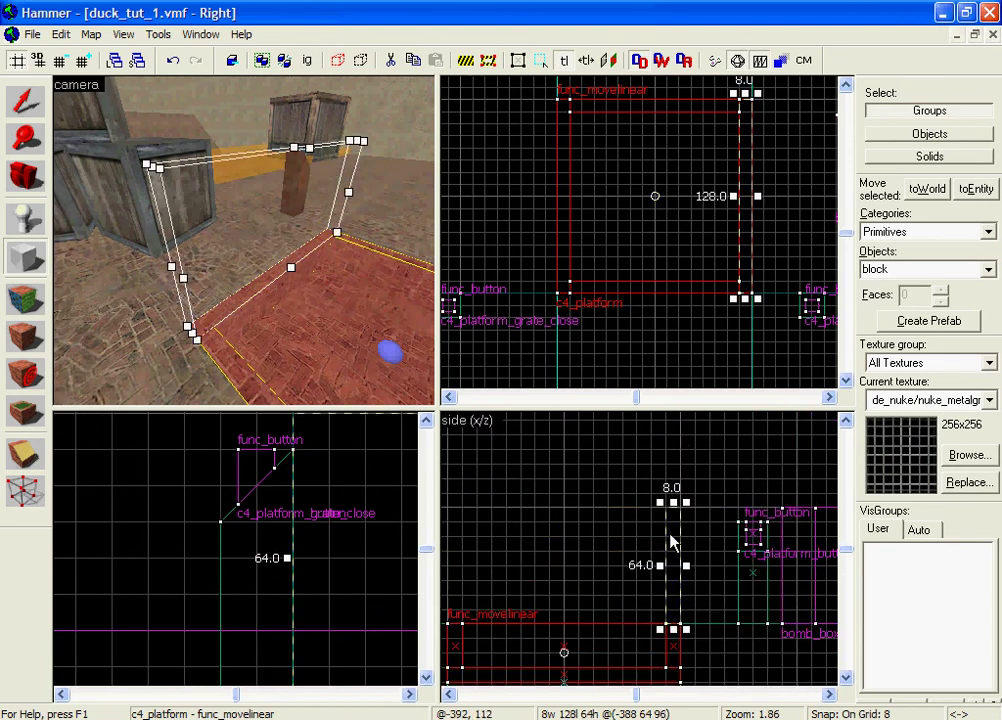
{"action": "key", "text": "Return"}
{"action": "key", "text": "shift+s"}
Copy the 128-unit-long grate wall to the platform's west edge
{"action": "scroll", "coordinate": [632, 256], "scroll_direction": "down", "scroll_amount": 3}
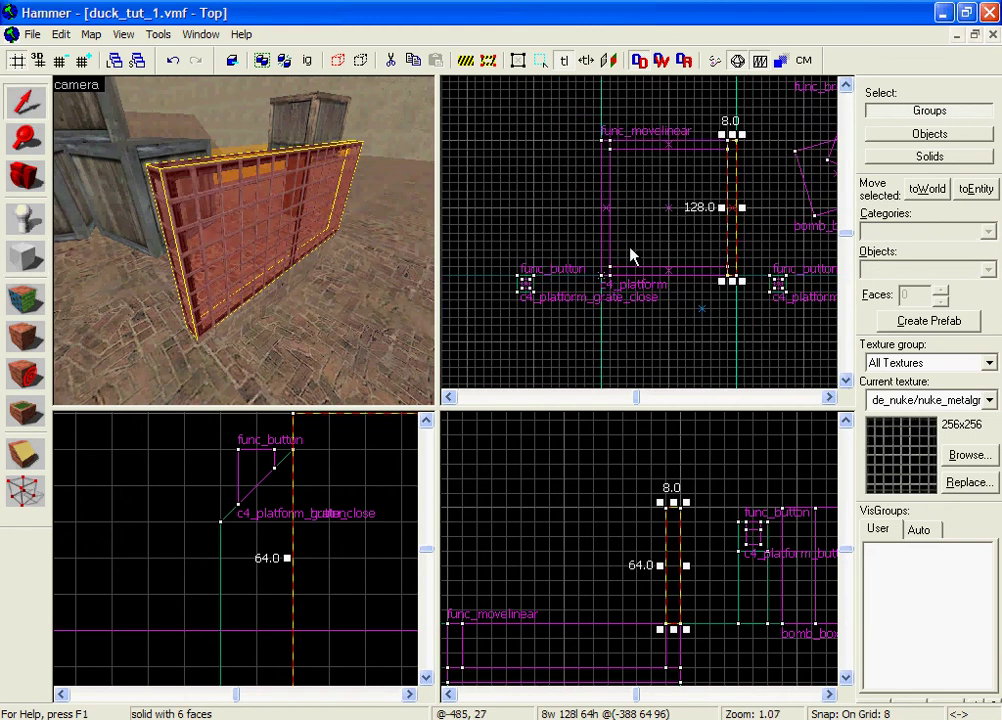
{"action": "key", "text": "z"}
{"action": "key", "text": "s"}
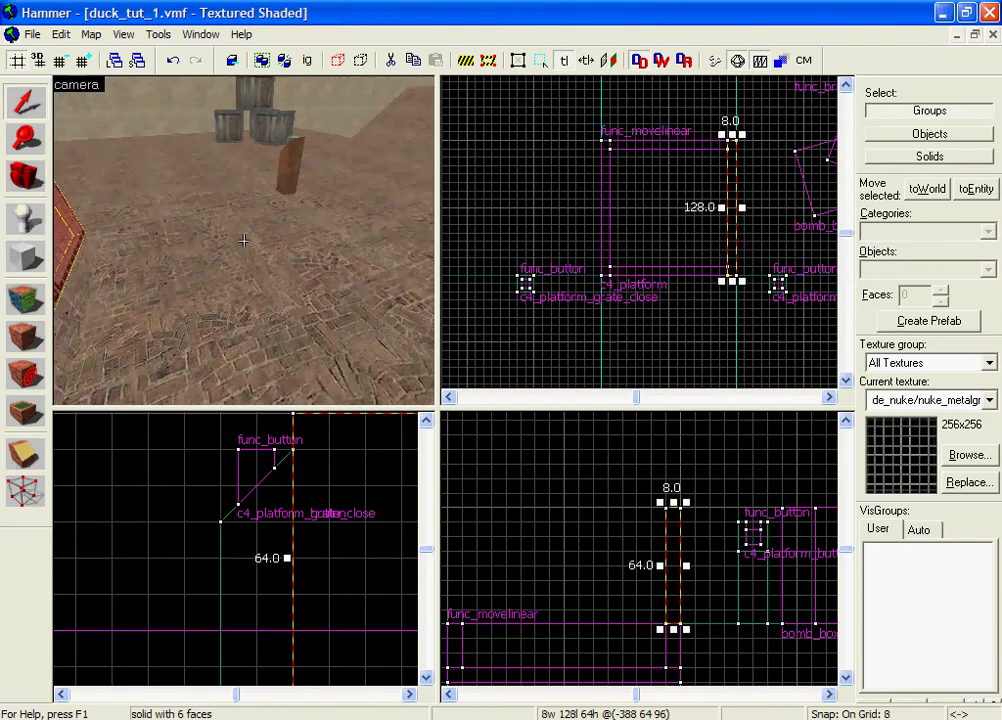
{"action": "key", "text": "z"}
{"action": "left_click_drag", "start_coordinate": [731, 253], "coordinate": [604, 250]}
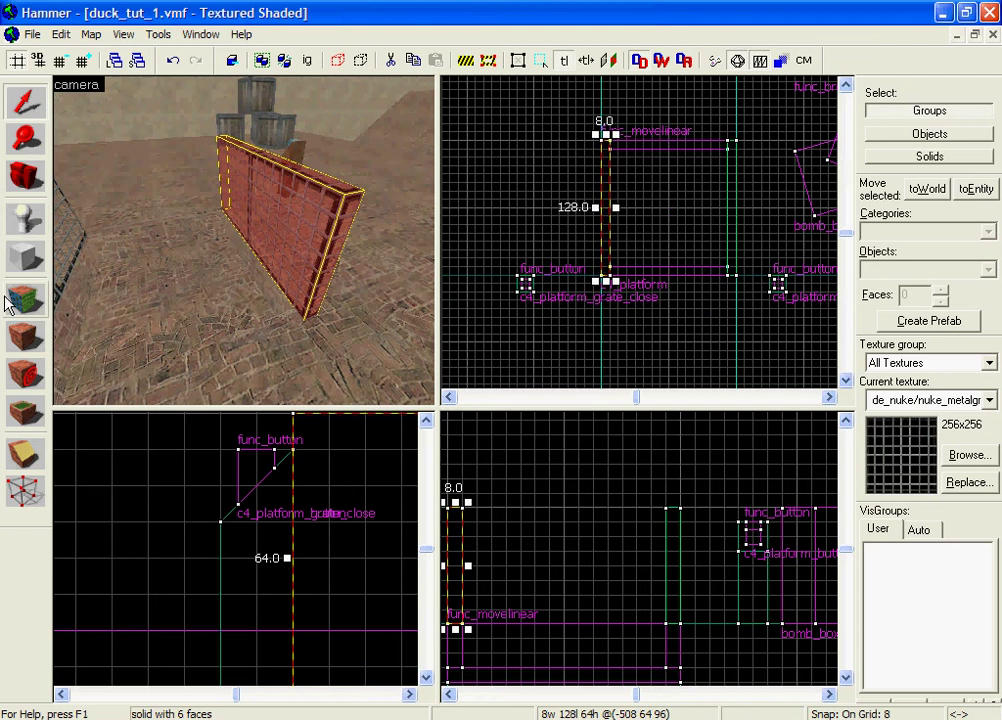
Create a 112 by 8 by 64 unit grate wall between the side grates at the north end and copy it to the south end
{"action": "left_click", "coordinate": [25, 258]}
{"action": "scroll", "coordinate": [620, 163], "scroll_direction": "up", "scroll_amount": 1}
{"action": "left_click_drag", "start_coordinate": [614, 146], "coordinate": [760, 148]}
{"action": "key", "text": "Return"}
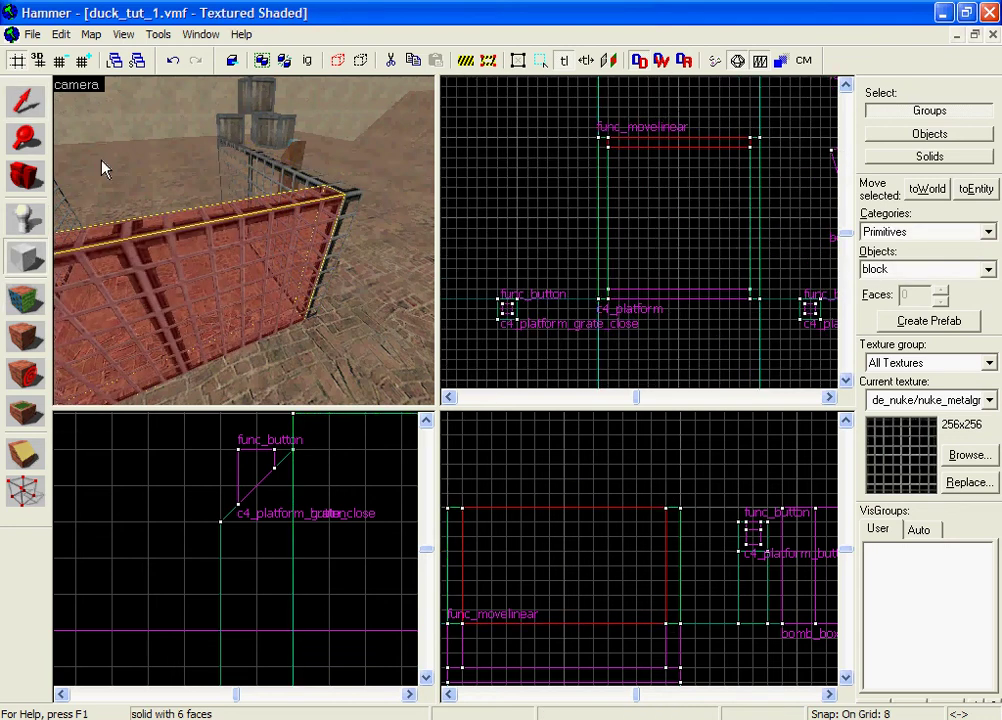
{"action": "left_click", "coordinate": [25, 100]}
{"action": "left_click_drag", "start_coordinate": [677, 138], "coordinate": [650, 291]}
{"action": "key", "text": "a"}
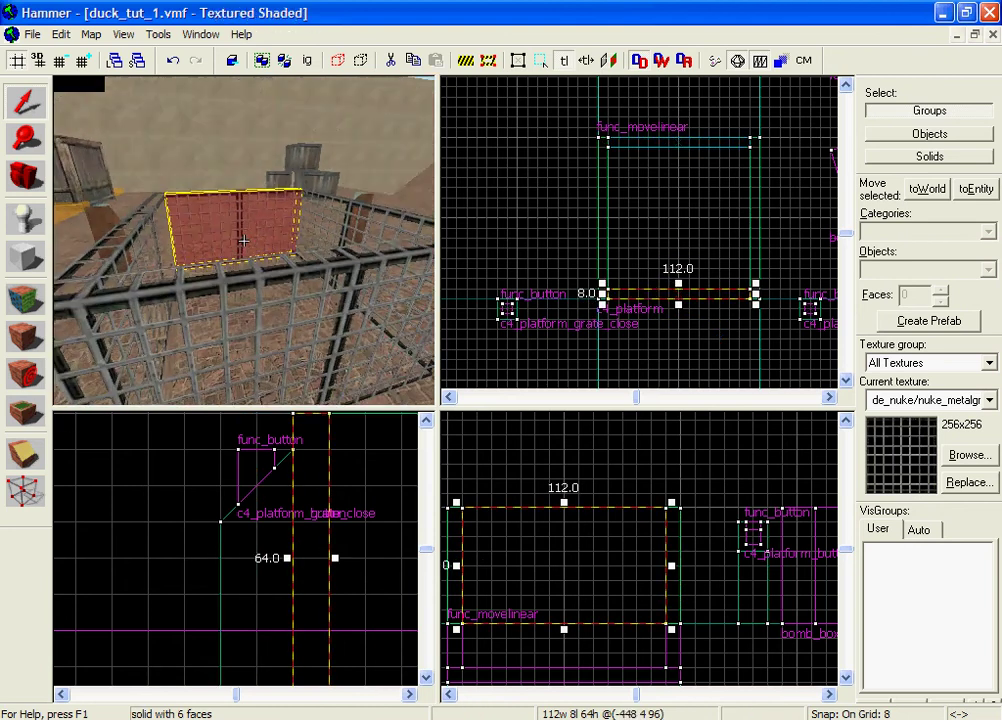
{"action": "key", "text": "z"}
Create a 128 by 128 by 8 unit grate roof on top of the four grate walls
{"action": "left_click", "coordinate": [25, 257]}
{"action": "middle_click_drag", "start_coordinate": [510, 542], "coordinate": [649, 559]}
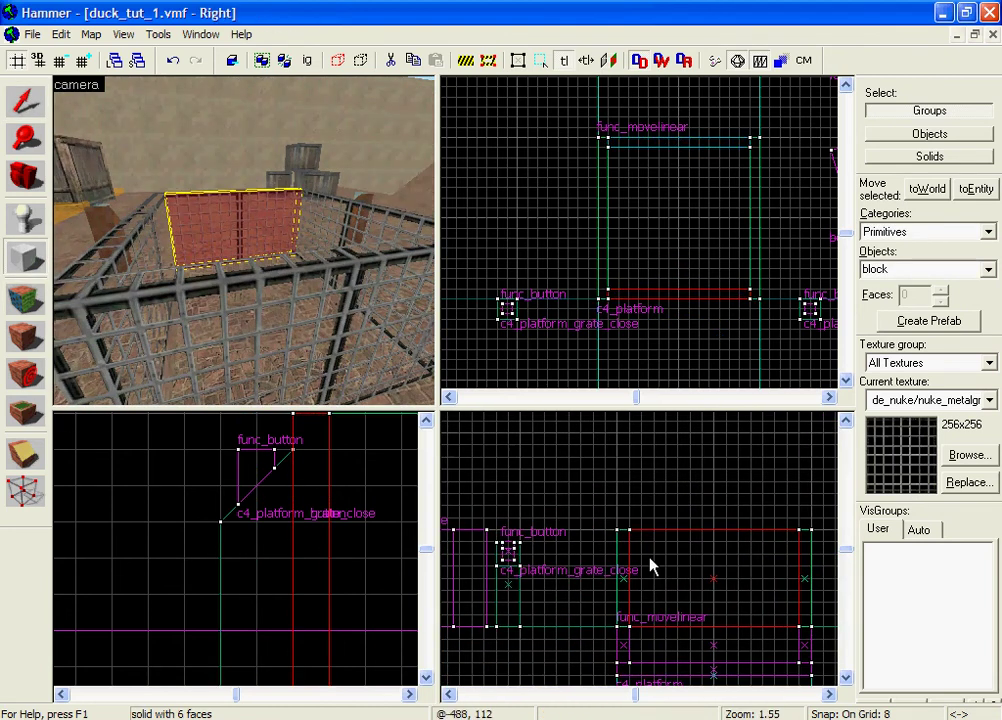
{"action": "mouse_move", "coordinate": [617, 530]}
{"action": "left_mouse_down"}
{"action": "mouse_move", "coordinate": [828, 581]}
{"action": "mouse_move", "coordinate": [810, 526]}
{"action": "left_mouse_up"}
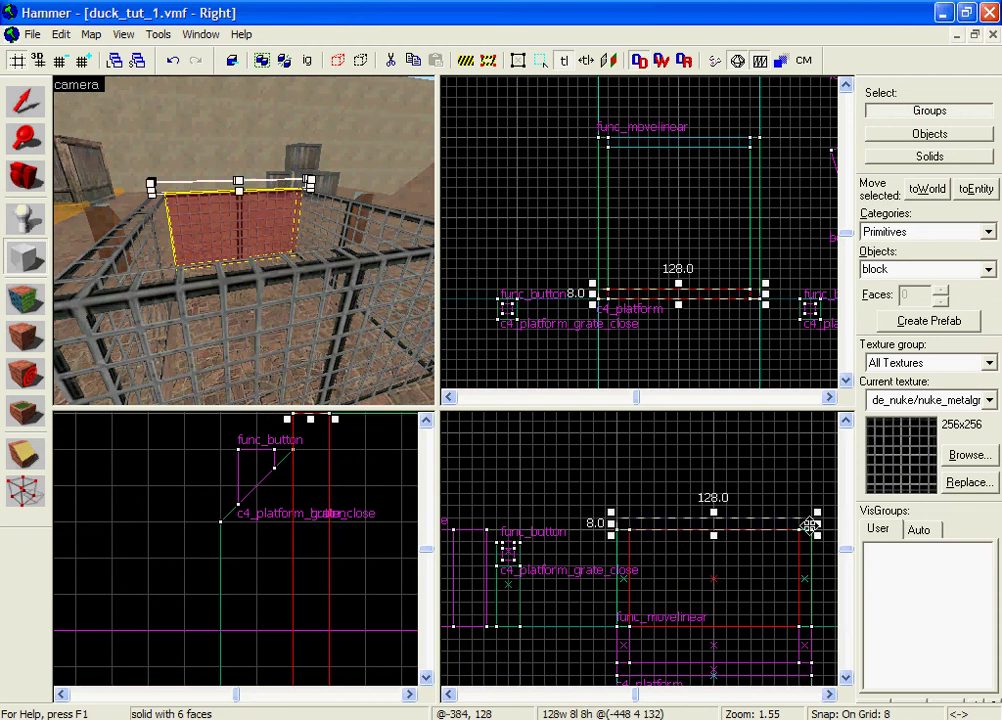
{"action": "left_click_drag", "start_coordinate": [670, 290], "coordinate": [702, 133]}
{"action": "right_click", "coordinate": [667, 181]}
{"action": "left_click", "coordinate": [700, 190]}
{"action": "key", "text": "z"}
{"action": "key", "text": "s"}
{"action": "key", "text": "z"}
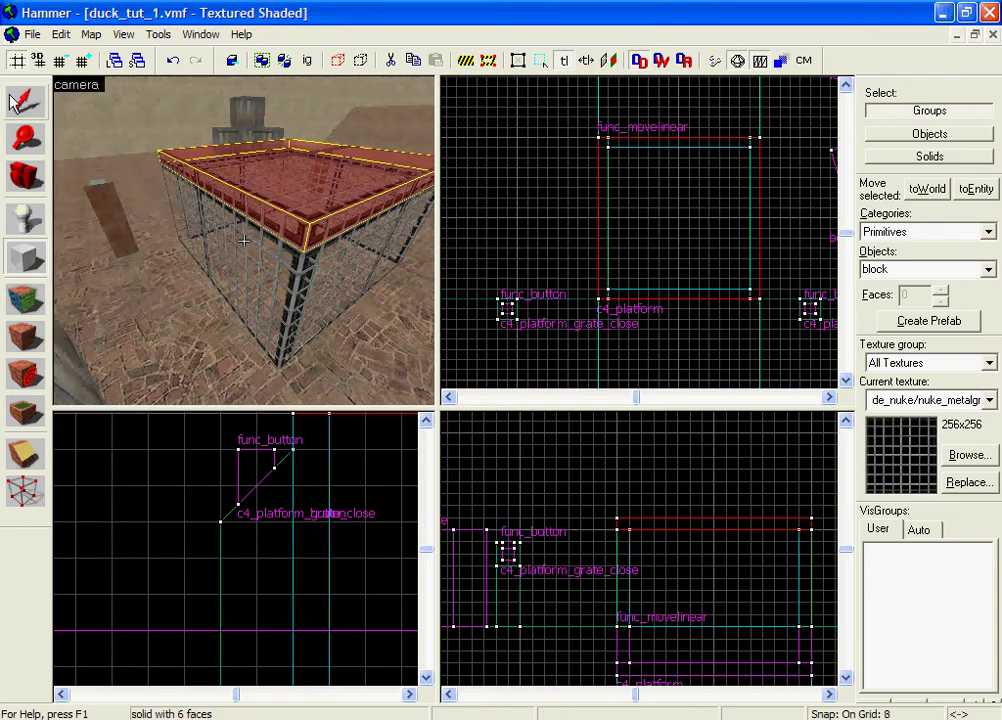
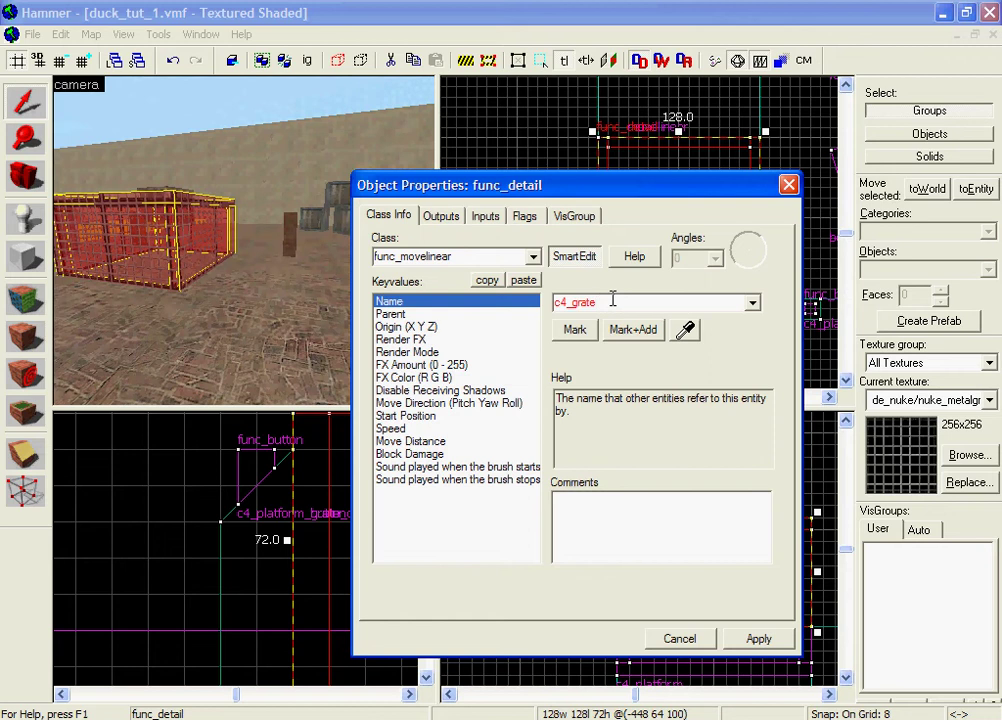
Apply the func_movelinear class and c4_grate name to the cage, and set its Move Direction to Down
{"action": "left_click", "coordinate": [760, 641]}
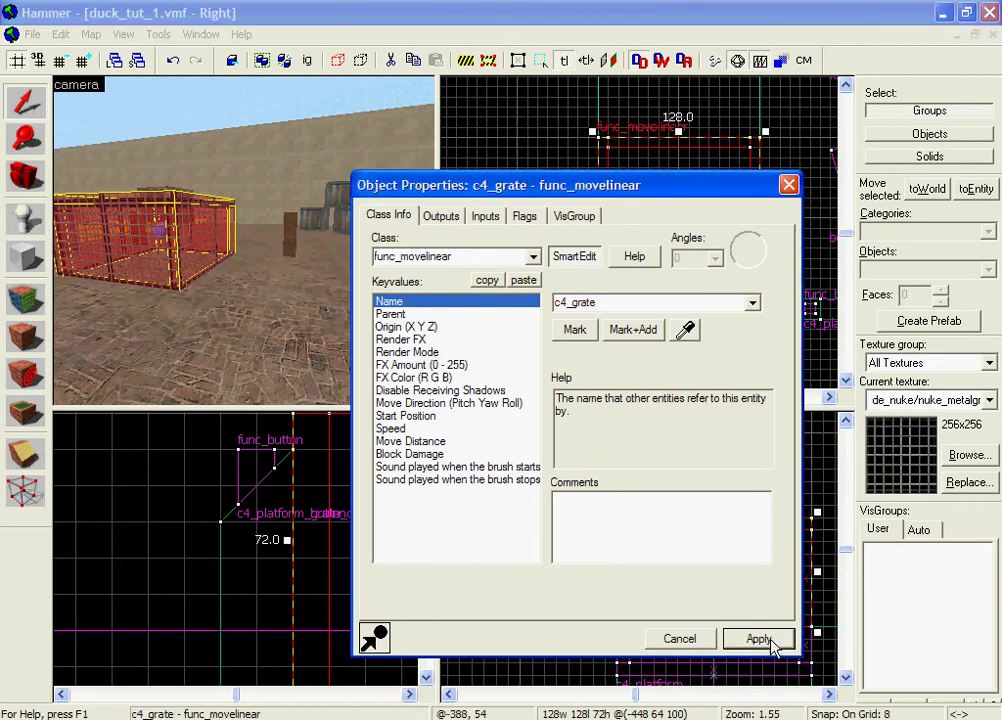
{"action": "left_click", "coordinate": [497, 403]}
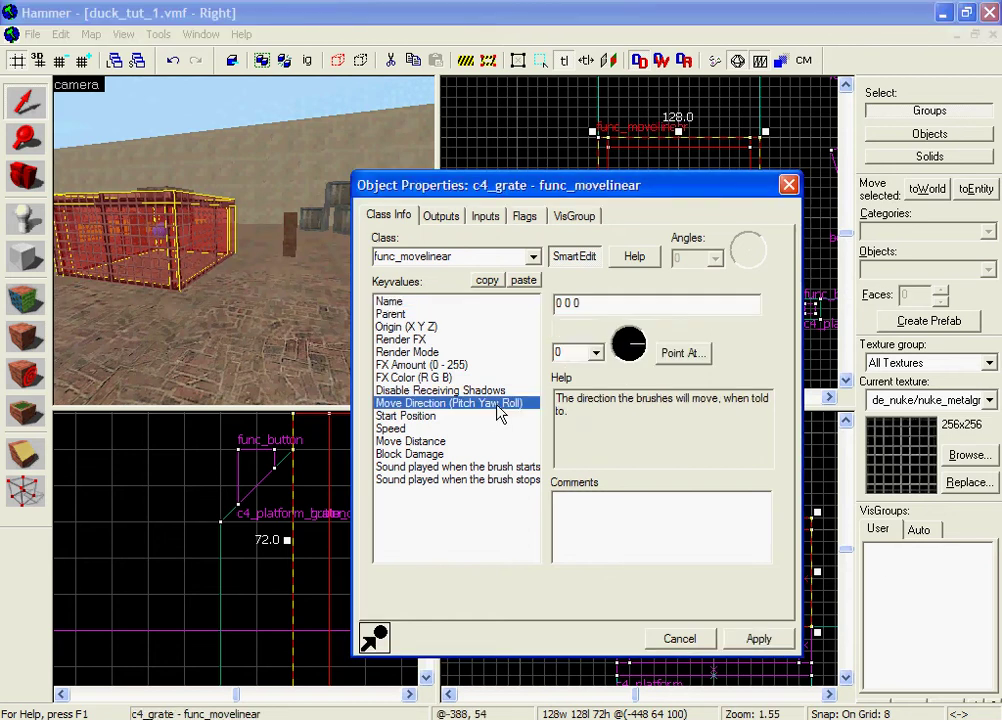
{"action": "left_click", "coordinate": [595, 352]}
{"action": "left_click", "coordinate": [583, 385]}
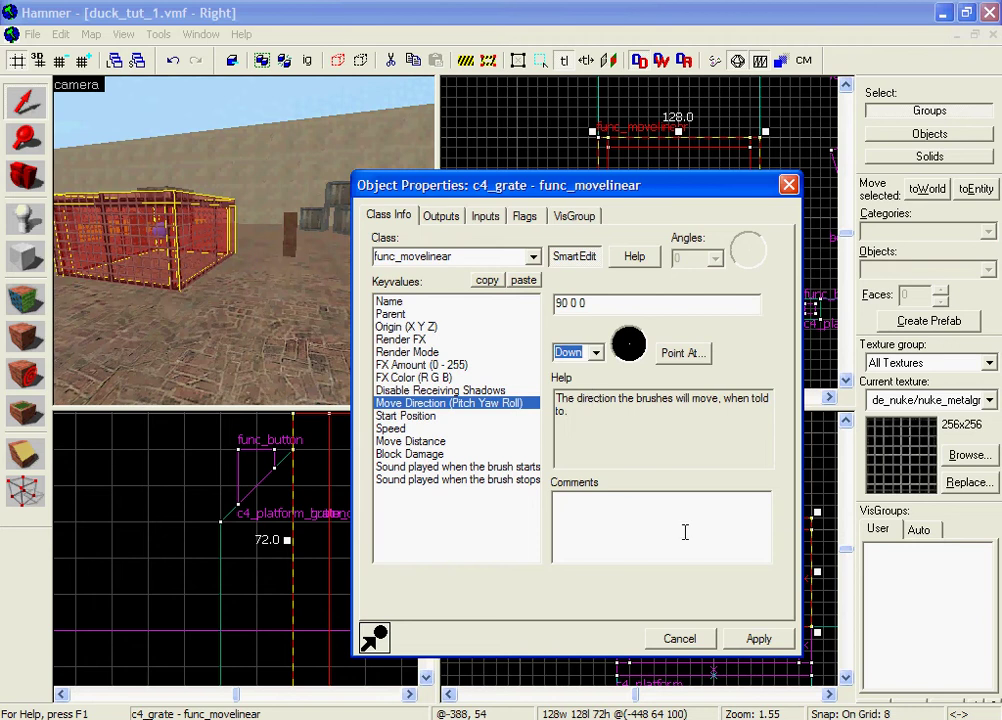
{"action": "left_click", "coordinate": [758, 639]}
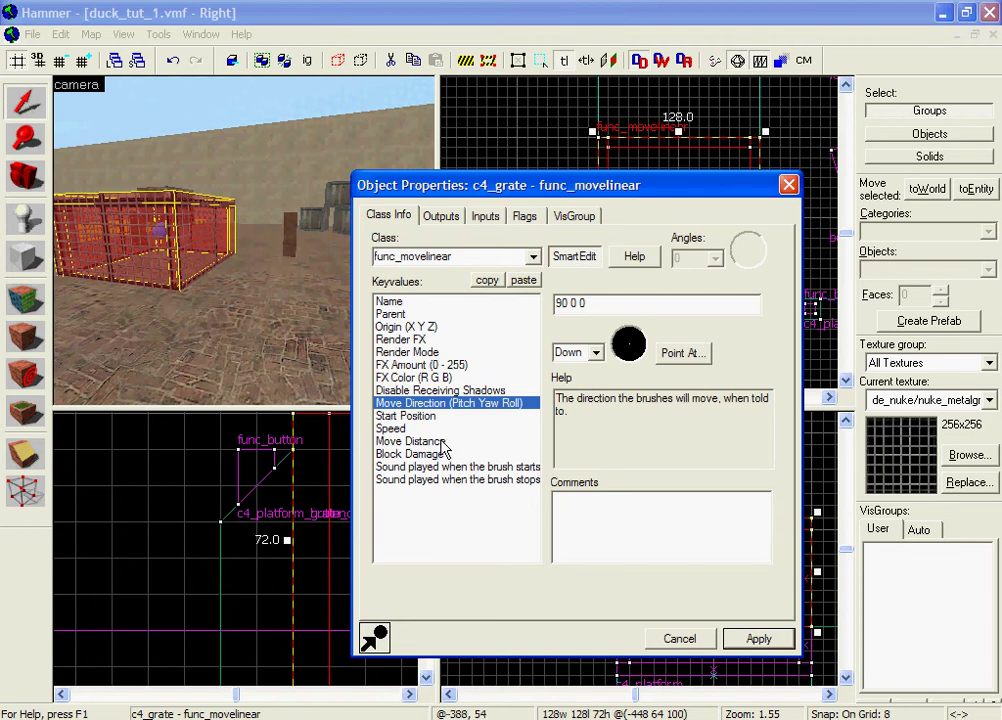
{"action": "left_click", "coordinate": [748, 641]}
{"action": "left_click", "coordinate": [651, 641]}
Move the c4_grate cage straight up to just below the sky ceiling, with its centre at height 668
{"action": "scroll", "coordinate": [657, 633], "scroll_direction": "down", "scroll_amount": 6}
{"action": "scroll", "coordinate": [540, 642], "scroll_direction": "down", "scroll_amount": 2}
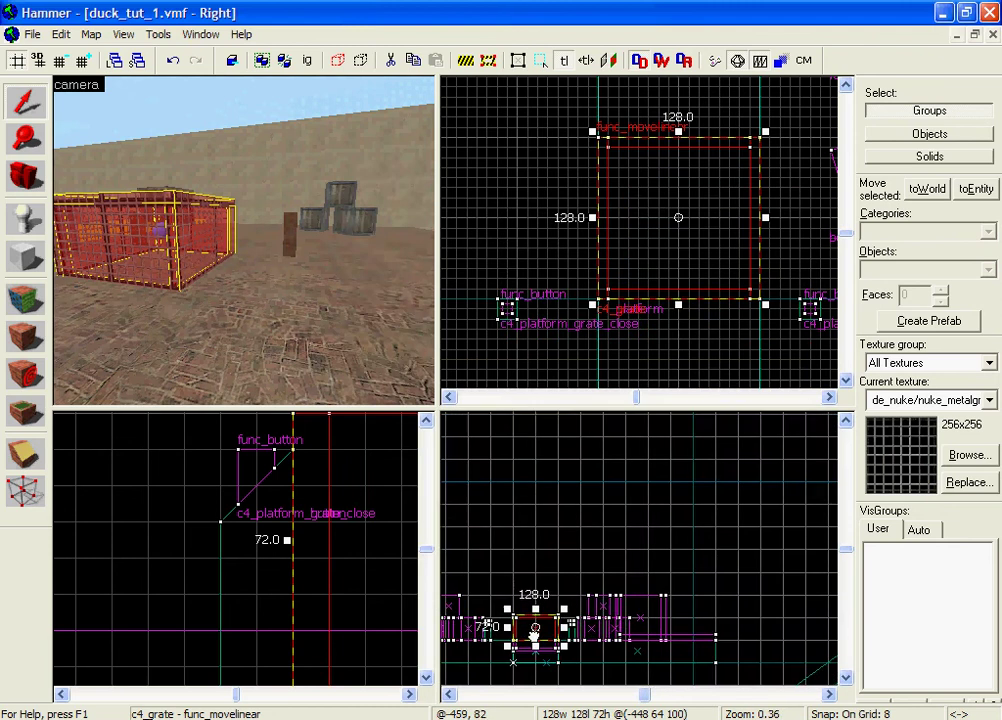
{"action": "scroll", "coordinate": [555, 625], "scroll_direction": "up", "scroll_amount": 3}
{"action": "left_click_drag", "start_coordinate": [550, 620], "coordinate": [595, 426]}
{"action": "scroll", "coordinate": [566, 347], "scroll_direction": "down", "scroll_amount": 3}
{"action": "scroll", "coordinate": [599, 480], "scroll_direction": "up", "scroll_amount": 2}
{"action": "middle_click_drag", "start_coordinate": [599, 449], "coordinate": [573, 603]}
{"action": "left_click_drag", "start_coordinate": [566, 579], "coordinate": [566, 572]}
{"action": "key", "text": "z"}
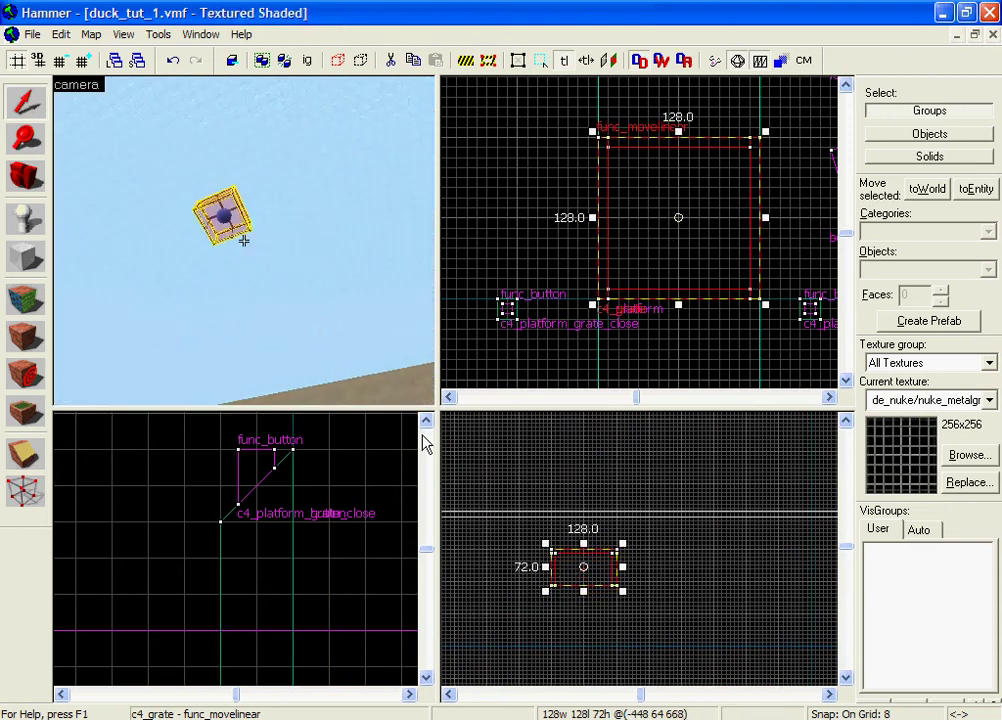
Draw a temporary 8-unit-wide block from the raised cage's underside down to the floor to measure the drop distance
{"action": "left_click", "coordinate": [26, 258]}
{"action": "scroll", "coordinate": [517, 602], "scroll_direction": "up", "scroll_amount": 3}
{"action": "scroll", "coordinate": [595, 550], "scroll_direction": "up", "scroll_amount": 2}
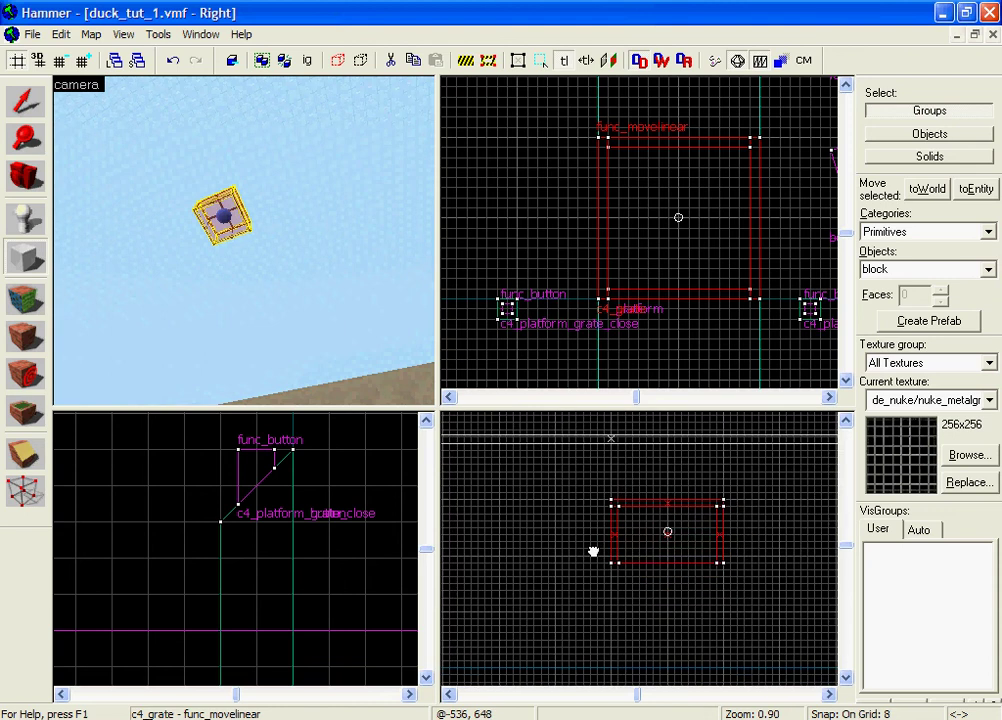
{"action": "scroll", "coordinate": [637, 624], "scroll_direction": "down", "scroll_amount": 2}
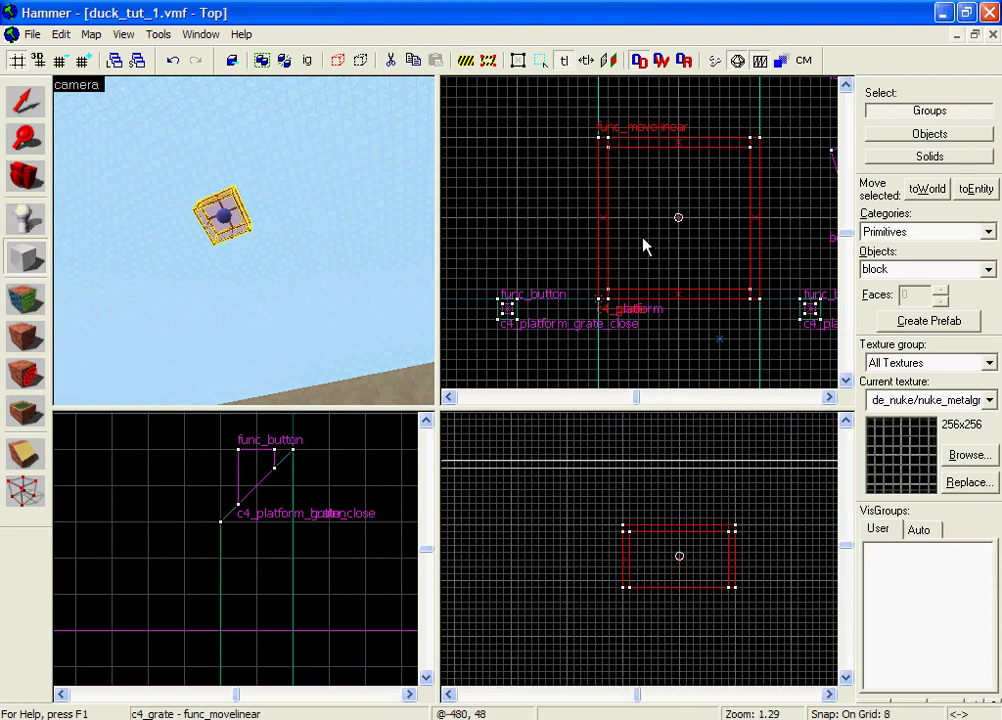
{"action": "scroll", "coordinate": [597, 510], "scroll_direction": "down", "scroll_amount": 4}
{"action": "left_click_drag", "start_coordinate": [587, 564], "coordinate": [590, 434]}
{"action": "scroll", "coordinate": [589, 645], "scroll_direction": "up", "scroll_amount": 2}
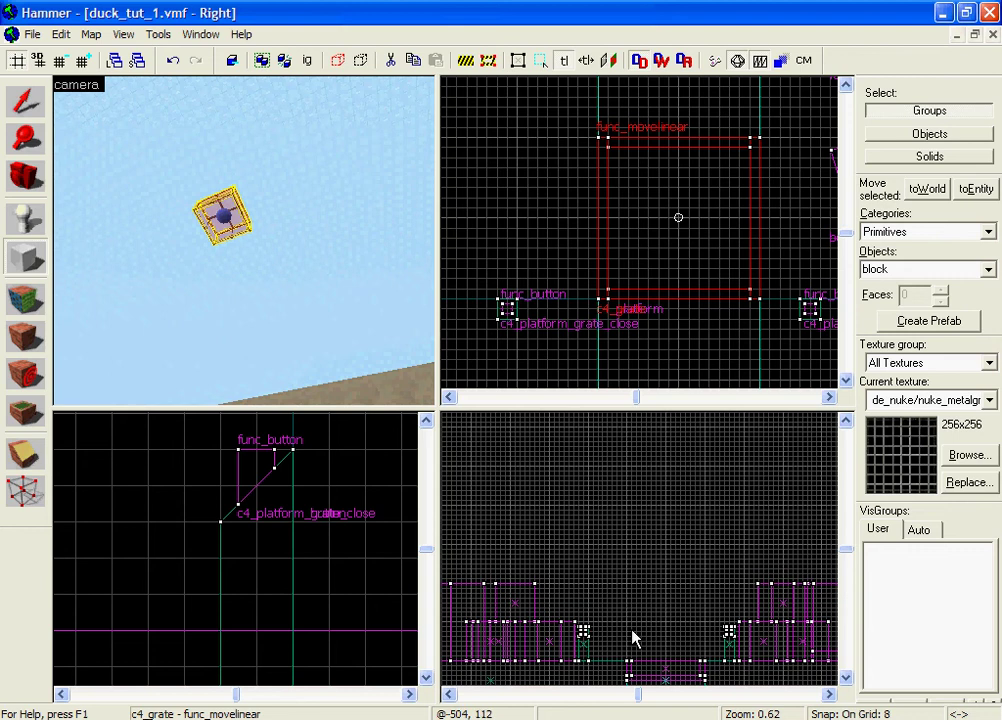
{"action": "key", "text": "Up"}
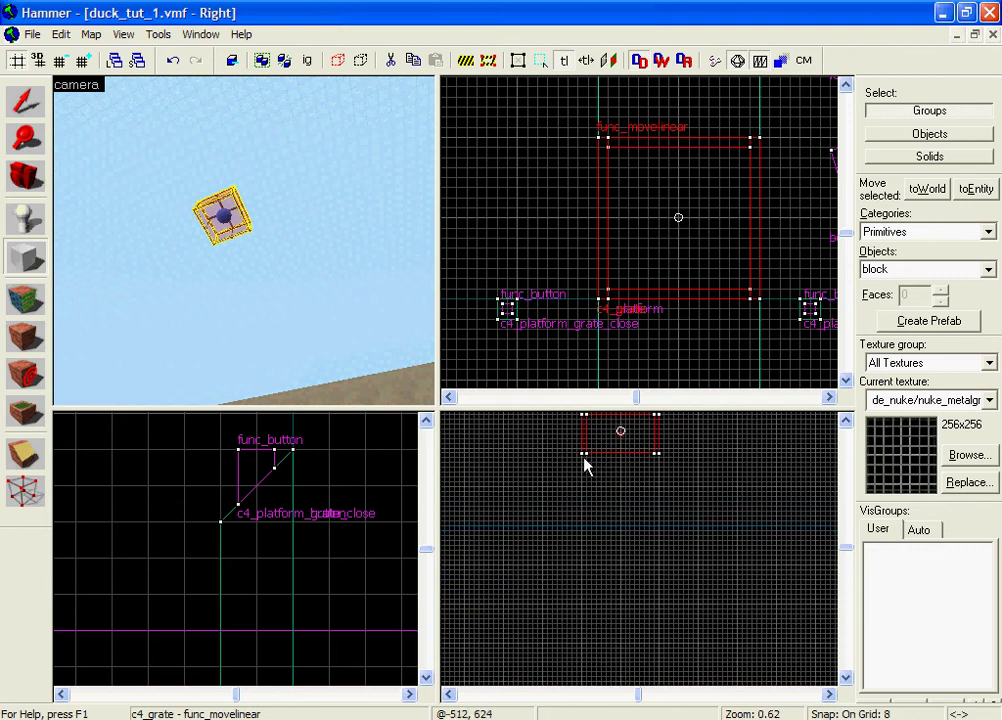
{"action": "scroll", "coordinate": [585, 465], "scroll_direction": "up", "scroll_amount": 3}
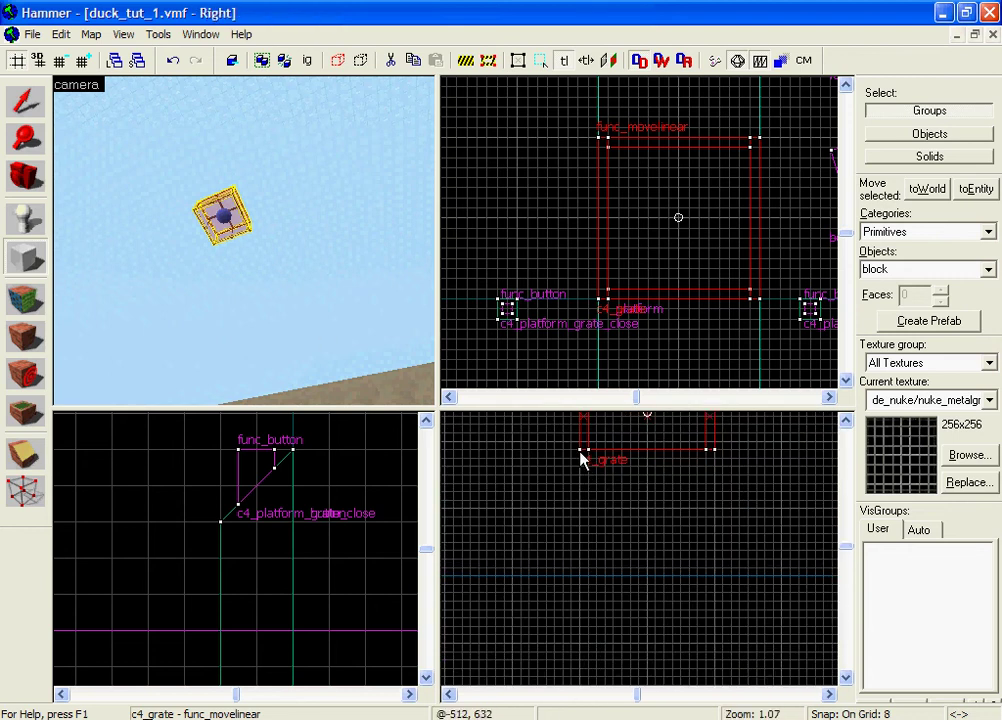
{"action": "mouse_move", "coordinate": [580, 452]}
{"action": "left_mouse_down"}
{"action": "mouse_move", "coordinate": [568, 718]}
{"action": "mouse_move", "coordinate": [604, 671]}
{"action": "mouse_move", "coordinate": [619, 591]}
{"action": "mouse_move", "coordinate": [600, 593]}
{"action": "mouse_move", "coordinate": [588, 577]}
{"action": "mouse_move", "coordinate": [606, 526]}
{"action": "mouse_move", "coordinate": [578, 535]}
{"action": "left_mouse_up"}
{"action": "scroll", "coordinate": [578, 610], "scroll_direction": "down", "scroll_amount": 2}
{"action": "scroll", "coordinate": [568, 718], "scroll_direction": "down", "scroll_amount": 3}
{"action": "scroll", "coordinate": [615, 603], "scroll_direction": "up", "scroll_amount": 4}
{"action": "scroll", "coordinate": [600, 593], "scroll_direction": "up", "scroll_amount": 5}
{"action": "middle_click_drag", "start_coordinate": [578, 535], "coordinate": [581, 586]}
{"action": "scroll", "coordinate": [577, 475], "scroll_direction": "down", "scroll_amount": 3}
{"action": "middle_click_drag", "start_coordinate": [577, 475], "coordinate": [573, 540]}
{"action": "scroll", "coordinate": [579, 490], "scroll_direction": "down", "scroll_amount": 3}
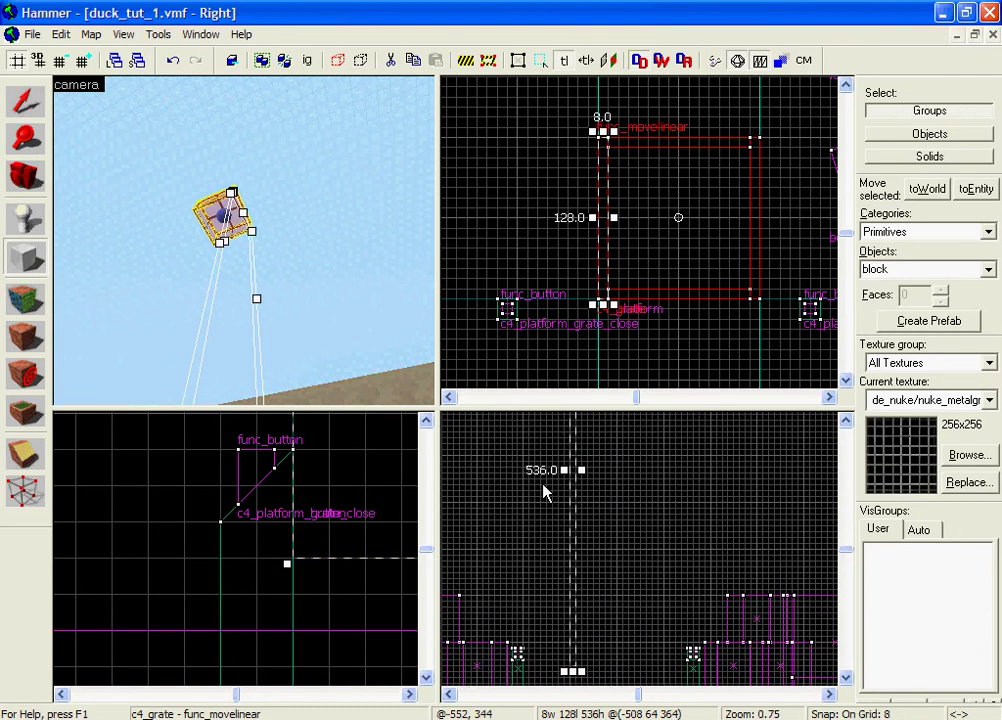
Set the Move Distance of the raised c4_grate cage to 536 and apply it
{"action": "left_click", "coordinate": [38, 97]}
{"action": "key", "text": "z"}
{"action": "key", "text": "w"}
{"action": "key", "text": "s"}
{"action": "key", "text": "z"}
{"action": "key", "text": "alt+Return"}
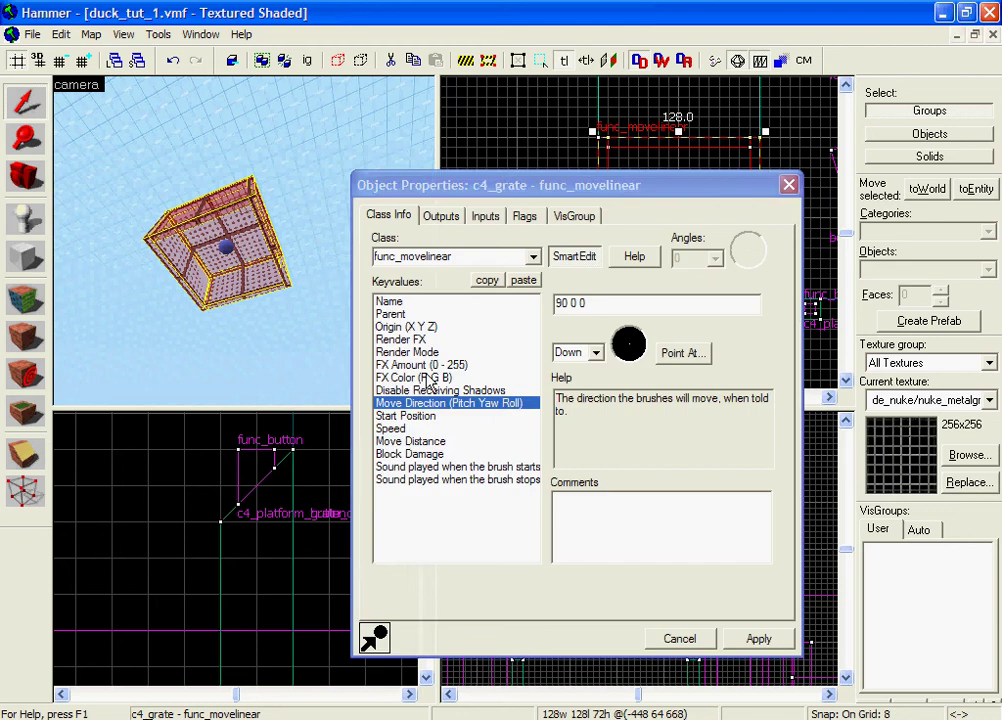
{"action": "left_click", "coordinate": [425, 441]}
{"action": "left_click_drag", "start_coordinate": [632, 307], "coordinate": [555, 313]}
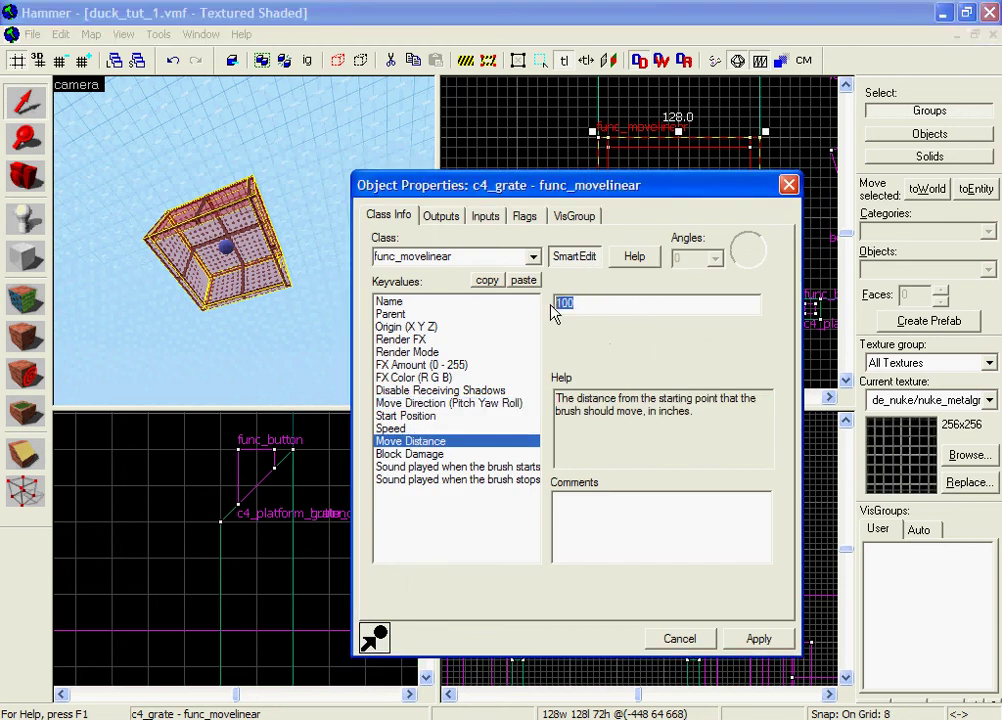
{"action": "type", "text": "536"}
{"action": "left_click", "coordinate": [758, 639]}
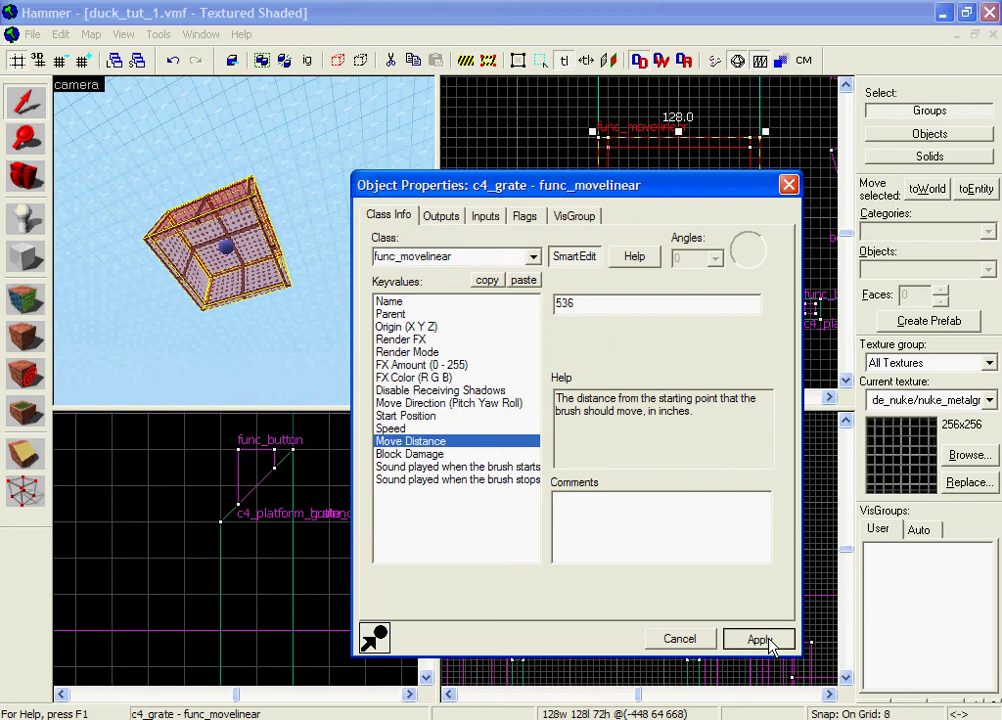
{"action": "left_click", "coordinate": [679, 639]}
Recheck the height of the temporary measuring block under the cage, and clear the selection
{"action": "left_click", "coordinate": [24, 252]}
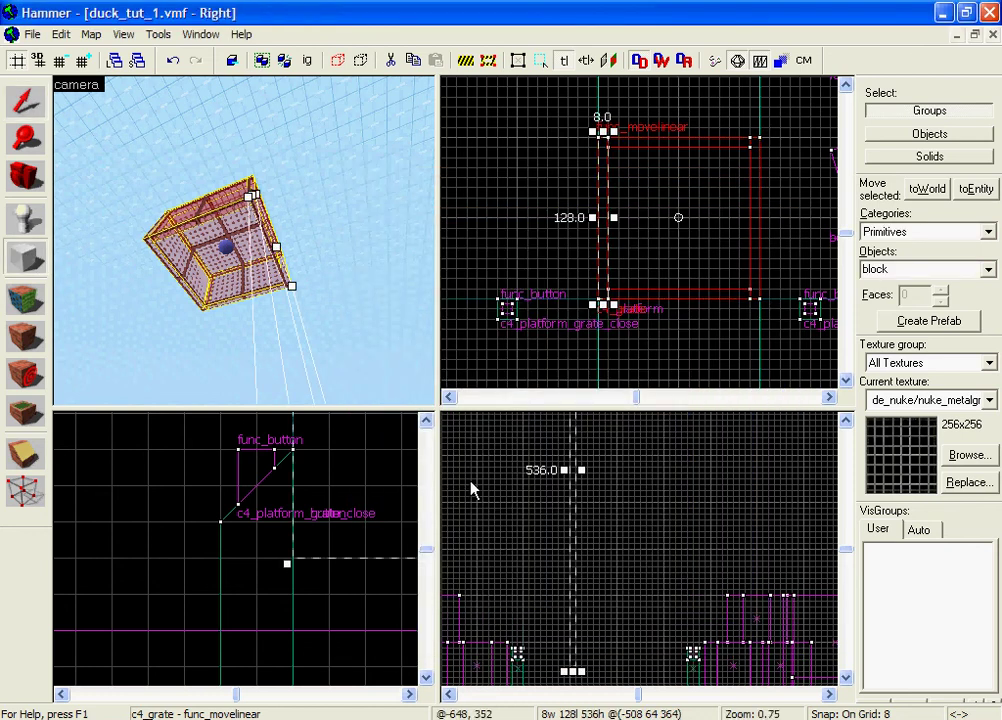
{"action": "left_click", "coordinate": [24, 107]}
{"action": "left_click", "coordinate": [535, 470]}
Place a weapon_c4 entity on the brick floor of the c4_platform
{"action": "key", "text": "z"}
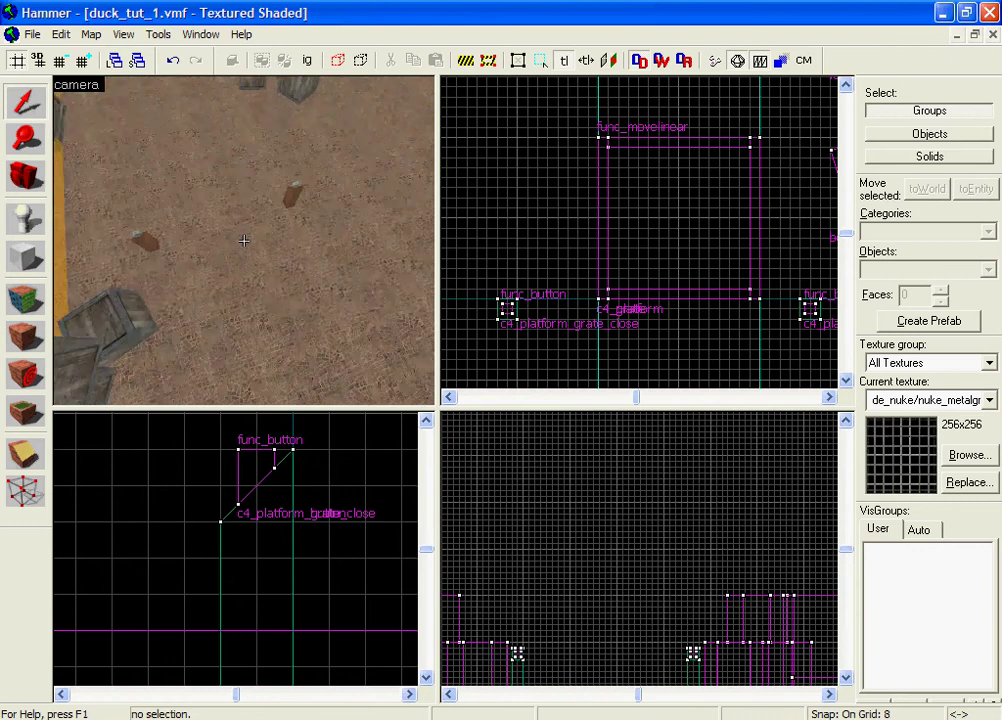
{"action": "key", "text": "z"}
{"action": "scroll", "coordinate": [703, 591], "scroll_direction": "down", "scroll_amount": 2}
{"action": "scroll", "coordinate": [703, 591], "scroll_direction": "up", "scroll_amount": 2}
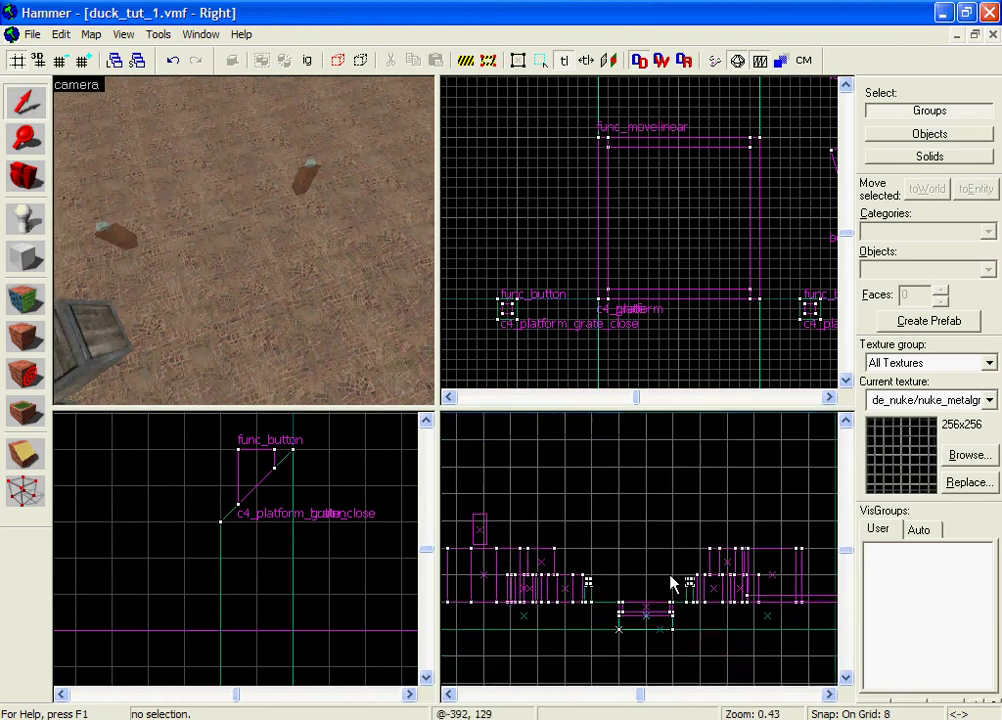
{"action": "key", "text": "z"}
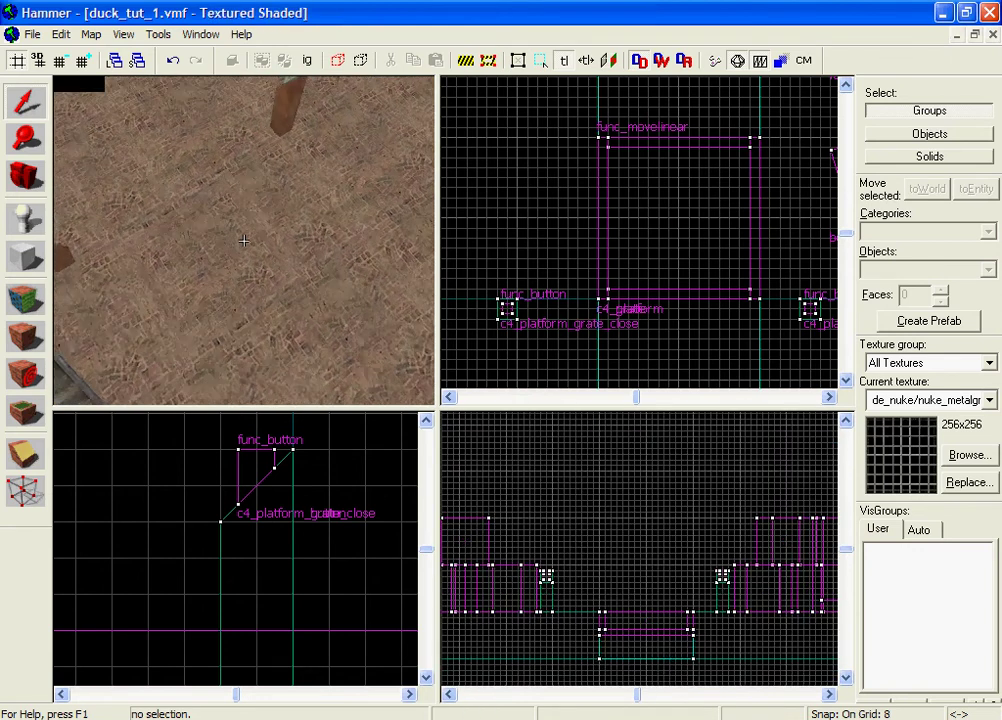
{"action": "key", "text": "z"}
{"action": "left_click", "coordinate": [25, 217]}
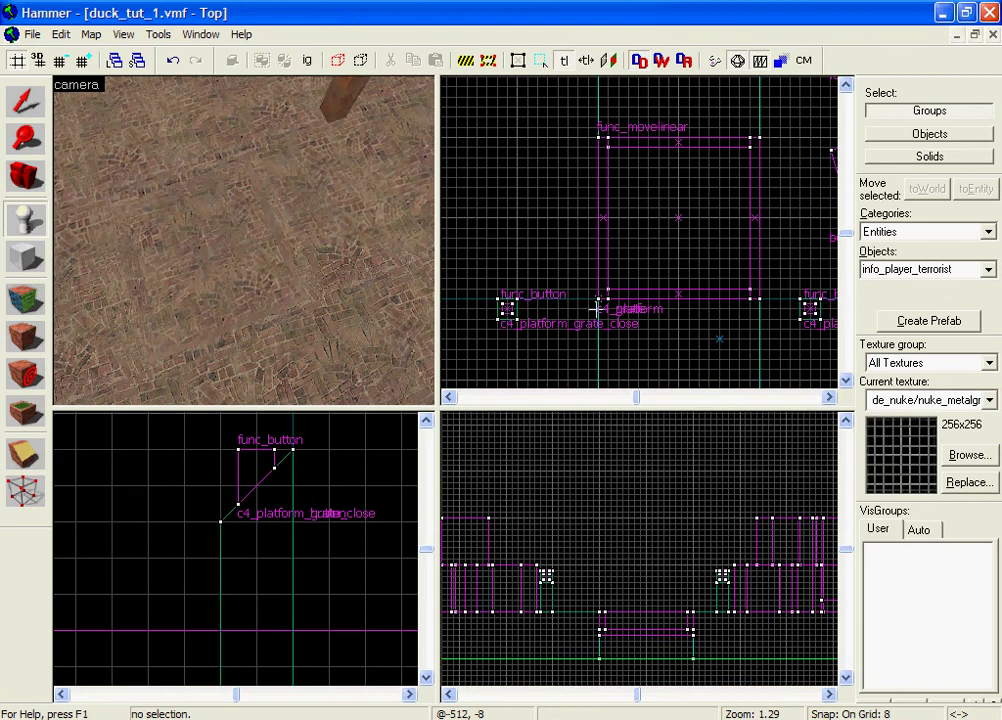
{"action": "left_click", "coordinate": [970, 270]}
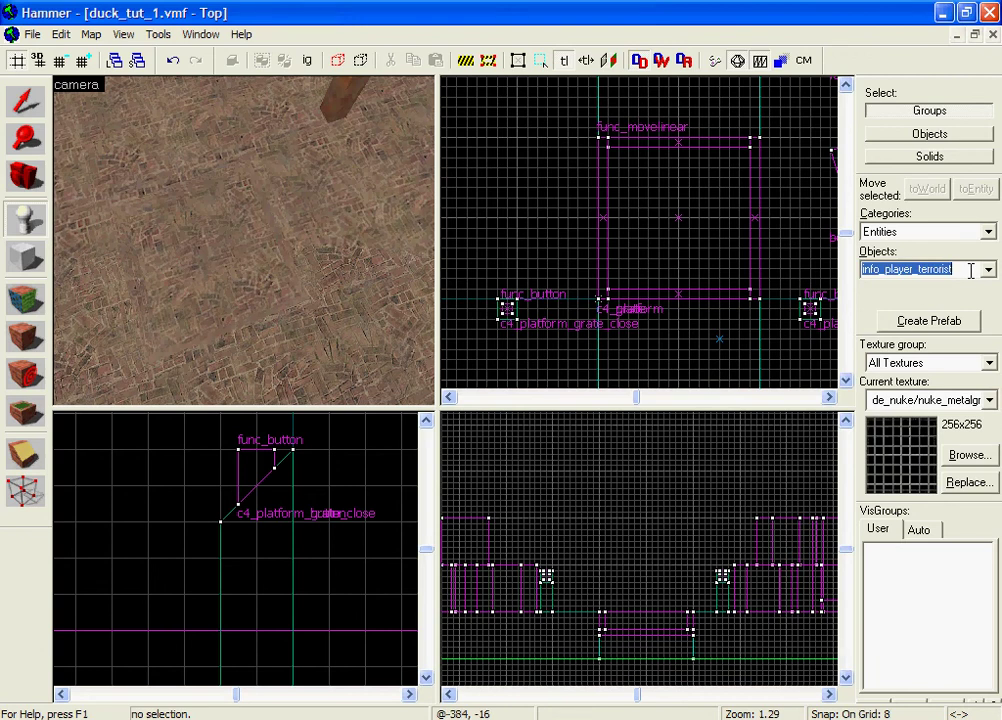
{"action": "type", "text": "weapon_c4"}
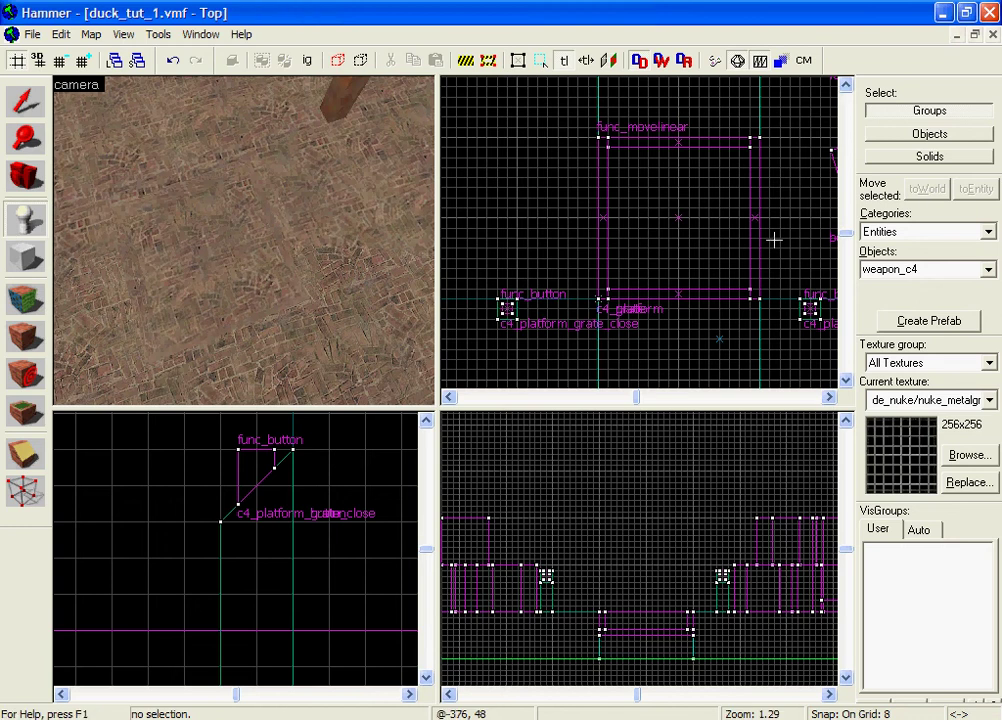
{"action": "left_click", "coordinate": [15, 100]}
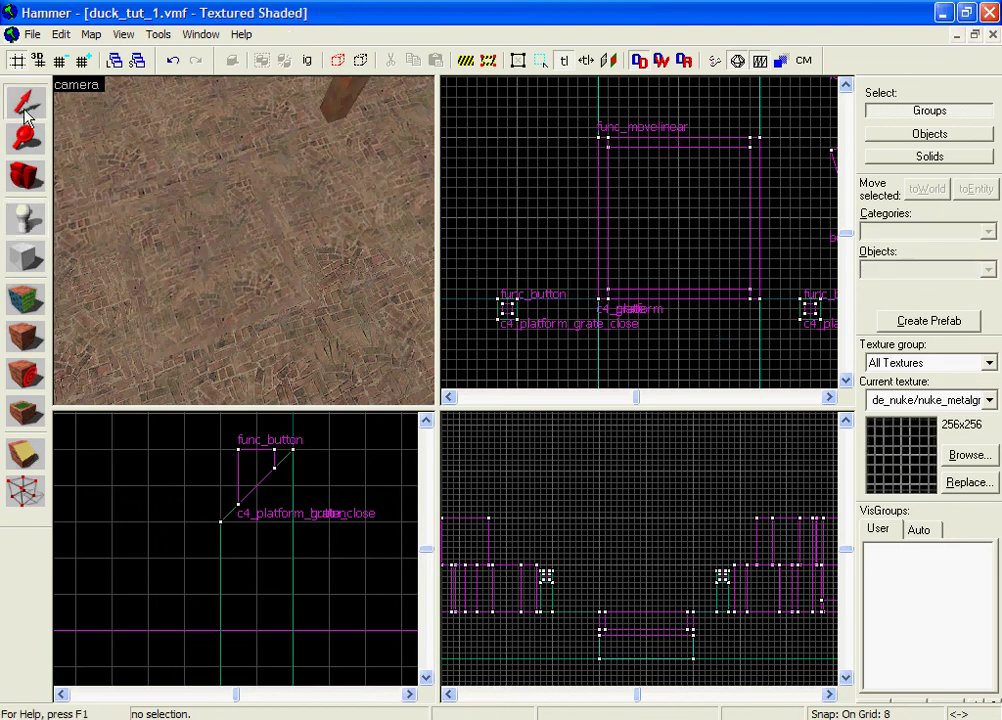
{"action": "left_click", "coordinate": [22, 222]}
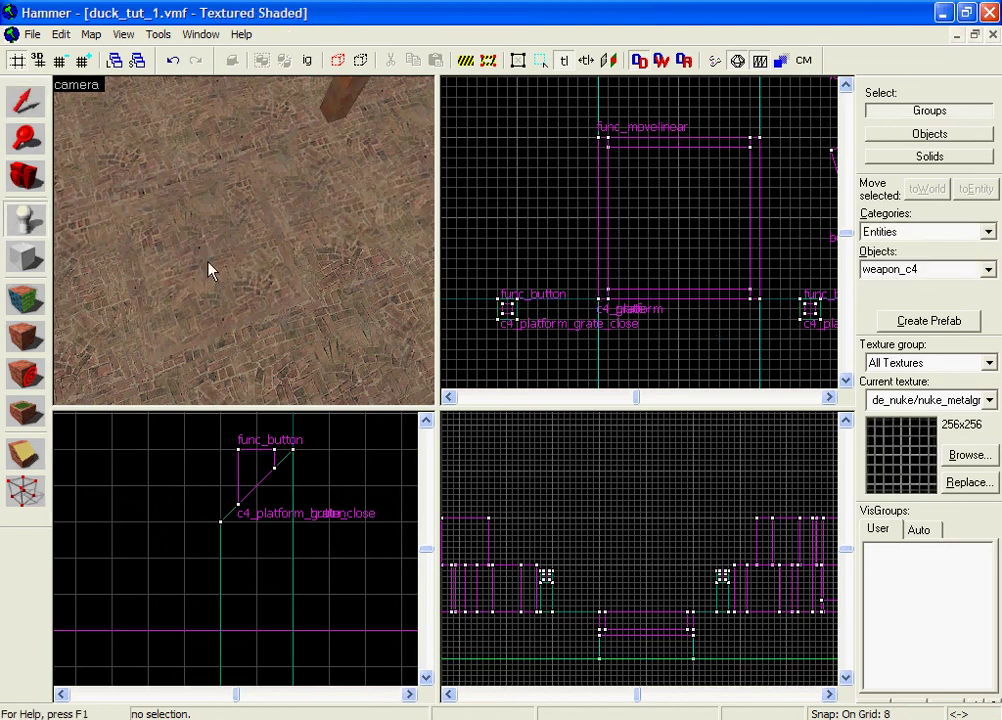
{"action": "left_click", "coordinate": [210, 270]}
{"action": "left_click", "coordinate": [22, 98]}
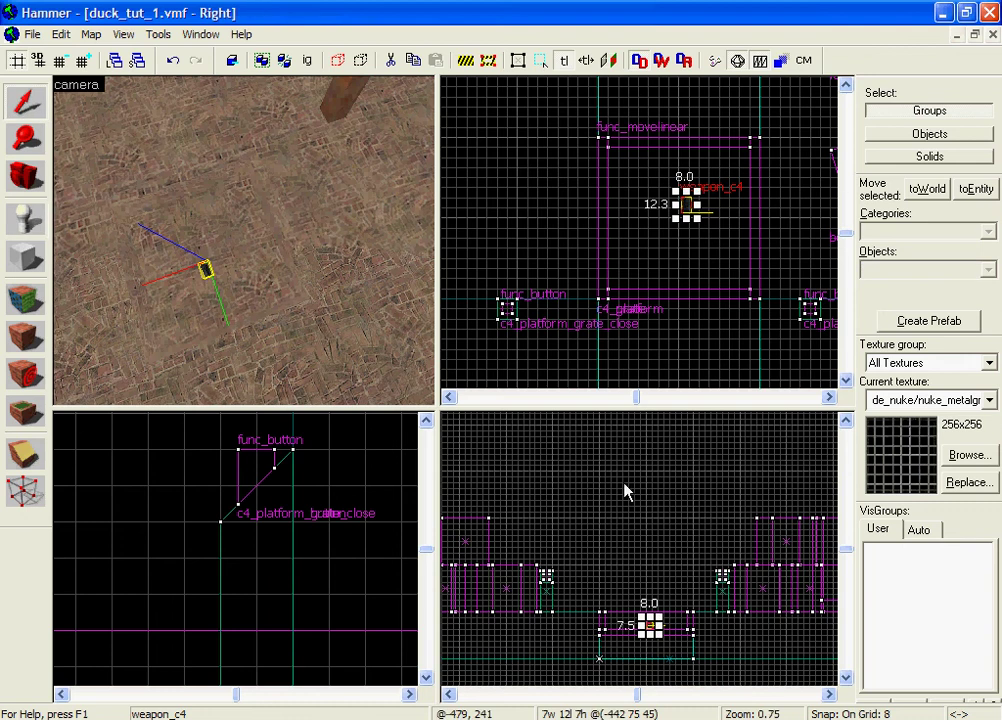
Raise the weapon_c4 above the platform floor and shift it to the platform's centre, at about -445, 70, 56
{"action": "scroll", "coordinate": [653, 568], "scroll_direction": "up", "scroll_amount": 4}
{"action": "scroll", "coordinate": [634, 565], "scroll_direction": "up", "scroll_amount": 2}
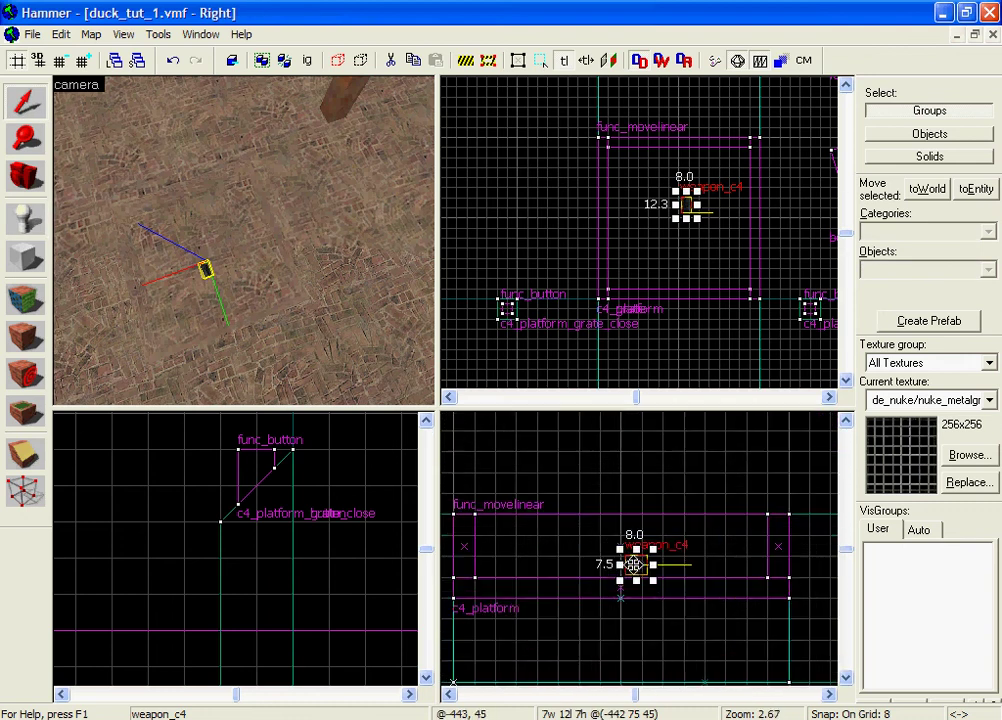
{"action": "left_click_drag", "start_coordinate": [636, 565], "coordinate": [628, 534]}
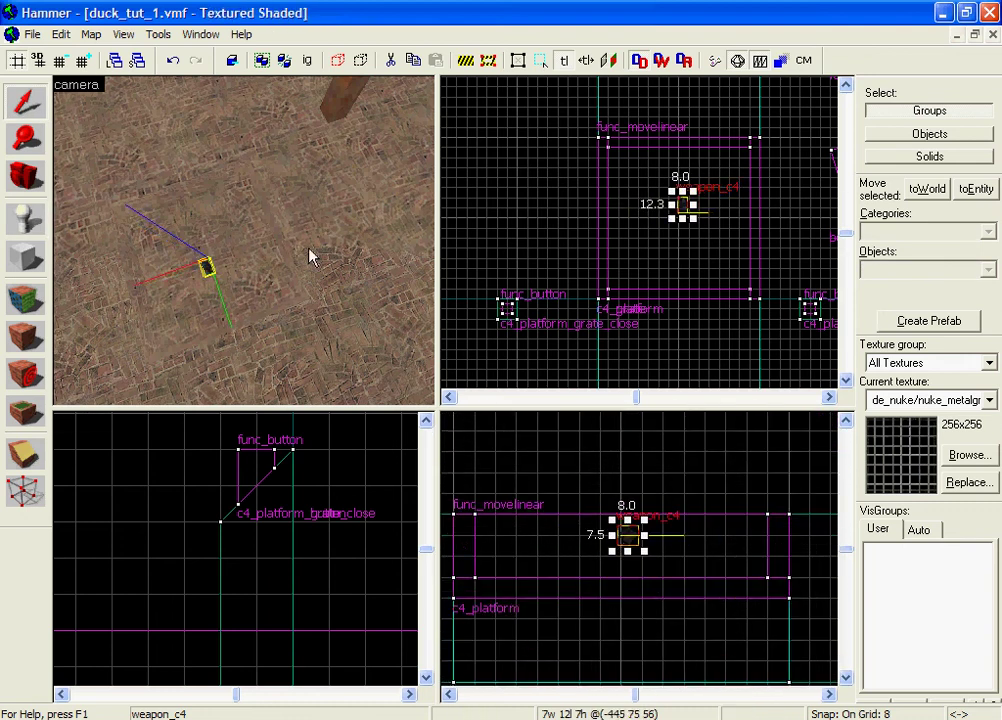
{"action": "key", "text": "w"}
{"action": "key", "text": "a"}
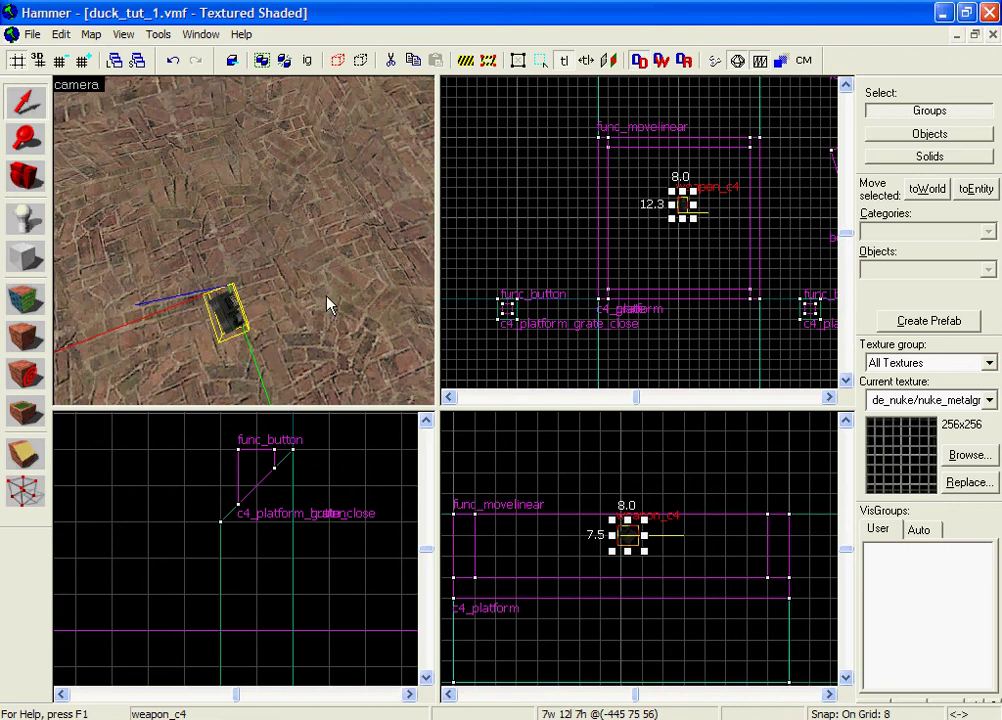
{"action": "scroll", "coordinate": [686, 239], "scroll_direction": "up", "scroll_amount": 5}
{"action": "left_click_drag", "start_coordinate": [672, 170], "coordinate": [664, 191]}
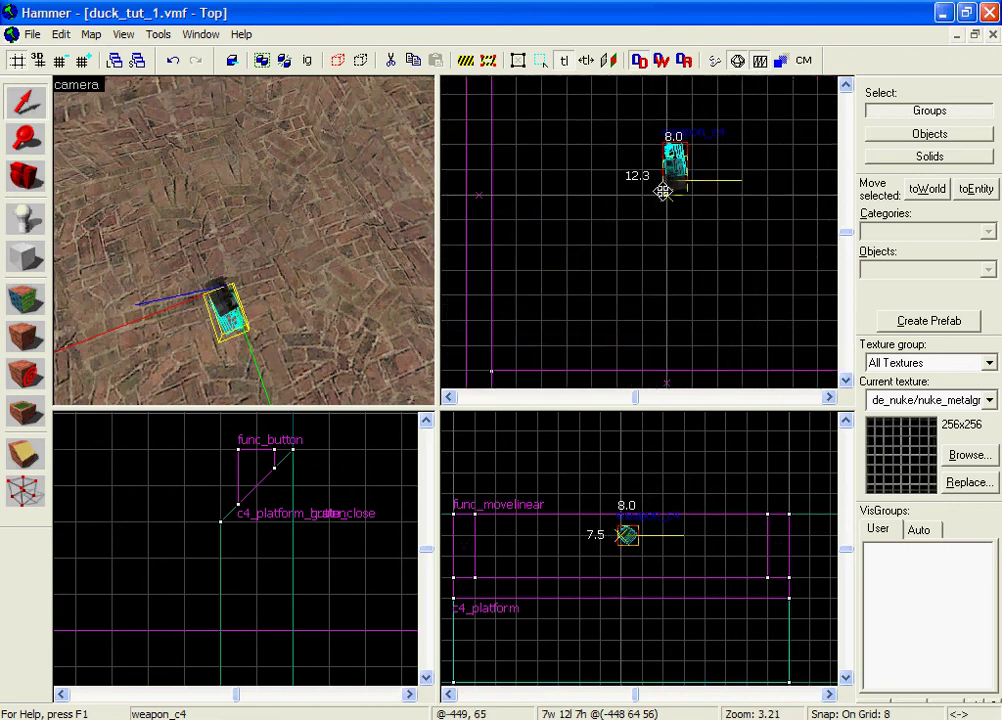
Examine the bomb, the c4_platform around it and the c4_grate cage above, and clear the selection
{"action": "scroll", "coordinate": [243, 240], "scroll_direction": "down", "scroll_amount": 10}
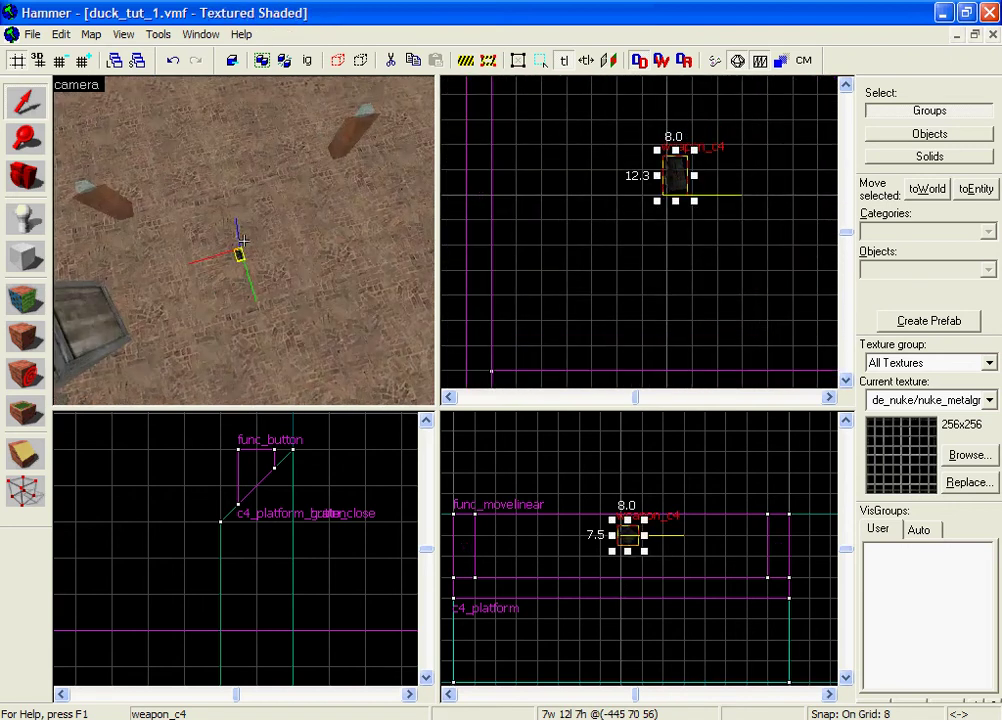
{"action": "key", "text": "a"}
{"action": "key", "text": "w"}
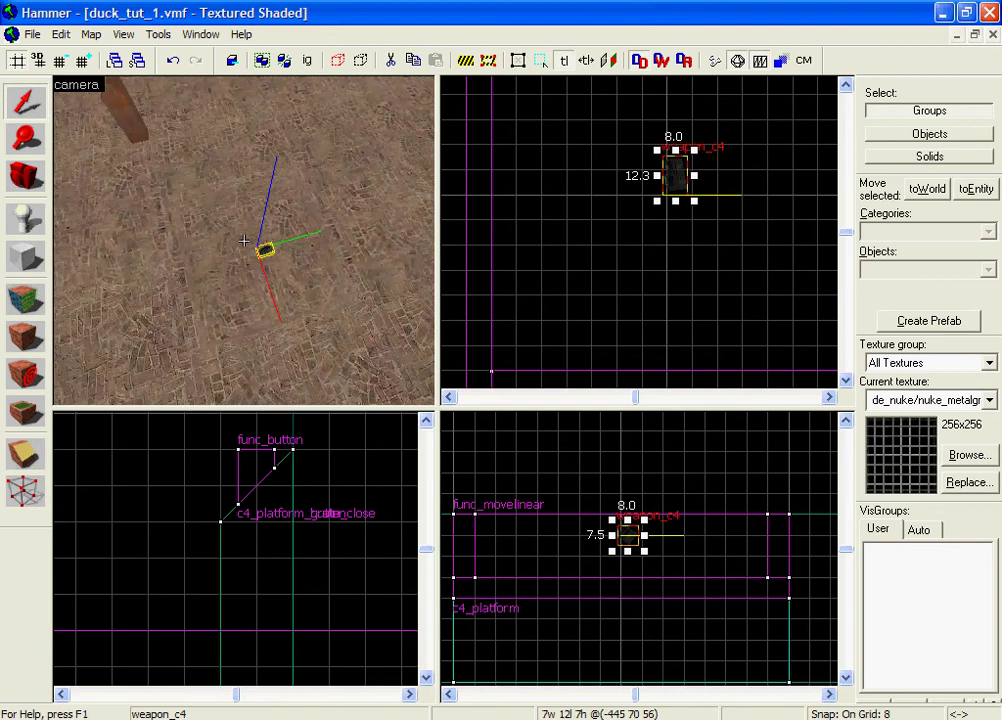
{"action": "left_click_drag", "start_coordinate": [244, 240], "coordinate": [244, 240]}
{"action": "left_click", "coordinate": [205, 265]}
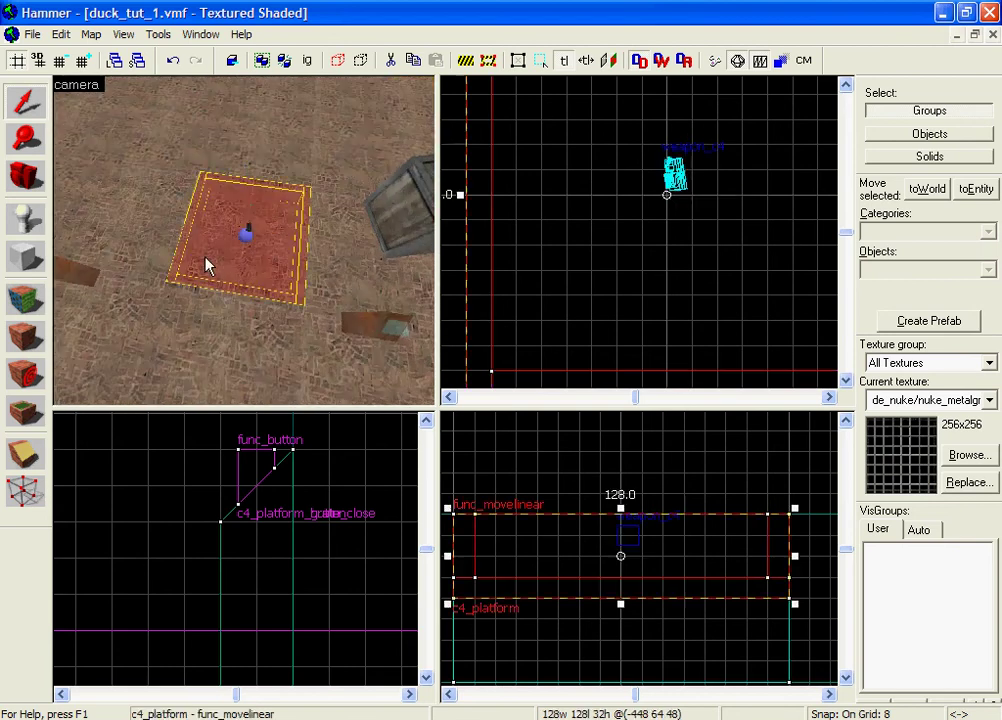
{"action": "key", "text": "z"}
{"action": "key", "text": "z"}
{"action": "left_click", "coordinate": [239, 251]}
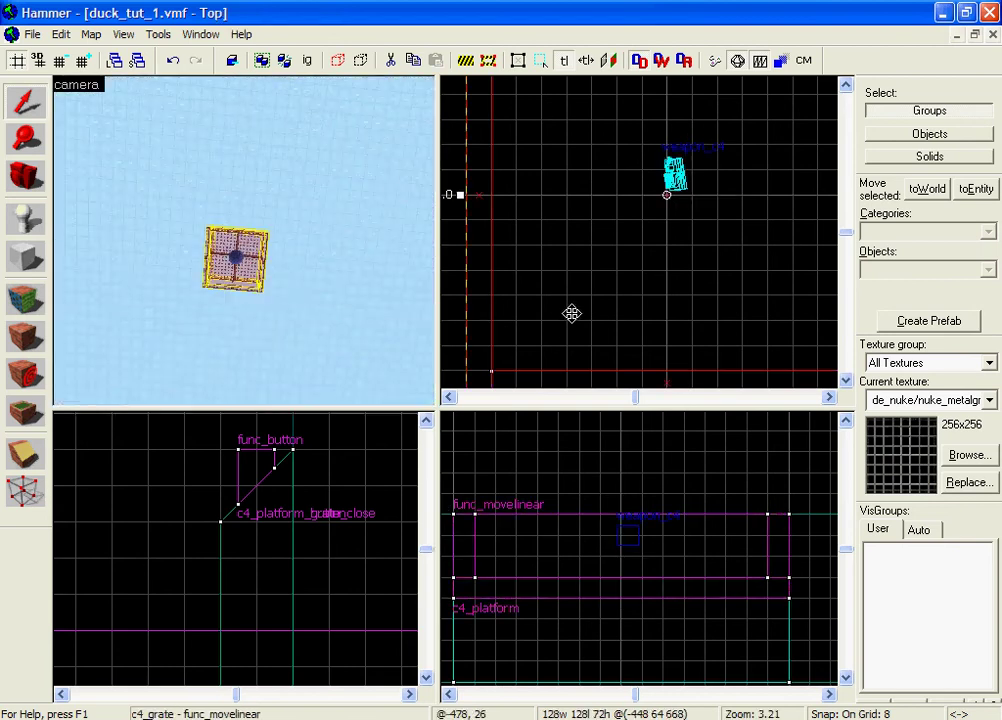
{"action": "key", "text": "Escape"}
{"action": "key", "text": "z"}
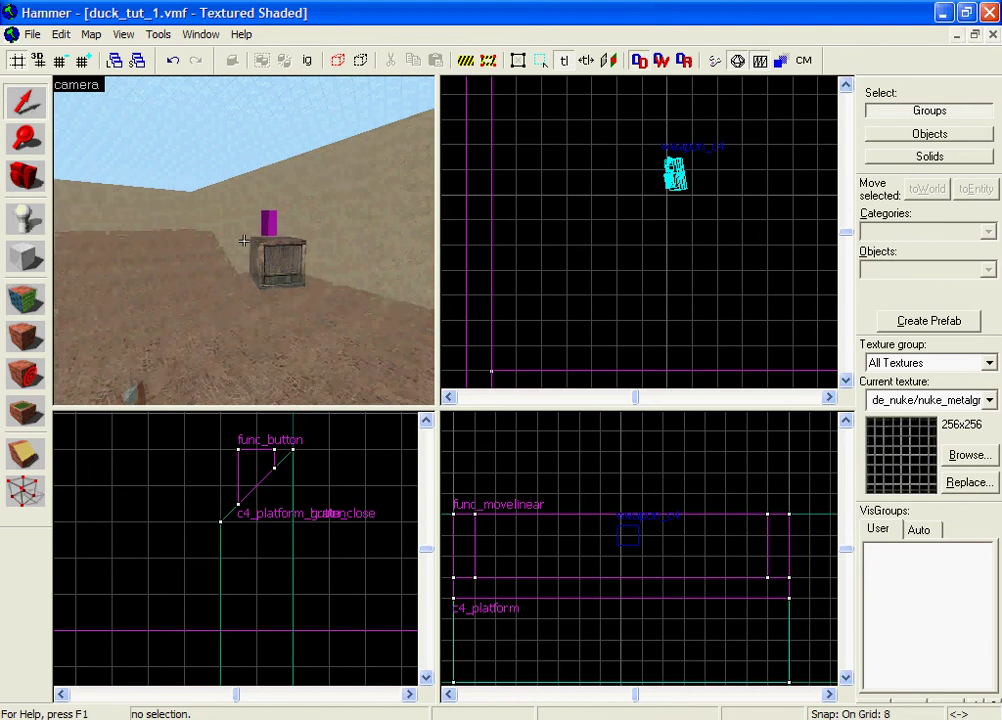
Delete the OnPressed outputs targeting c4_platform and c4_grate from the c4_platform_button, and close its properties
{"action": "left_click_drag", "start_coordinate": [243, 240], "coordinate": [262, 239]}
{"action": "double_click", "coordinate": [262, 240]}
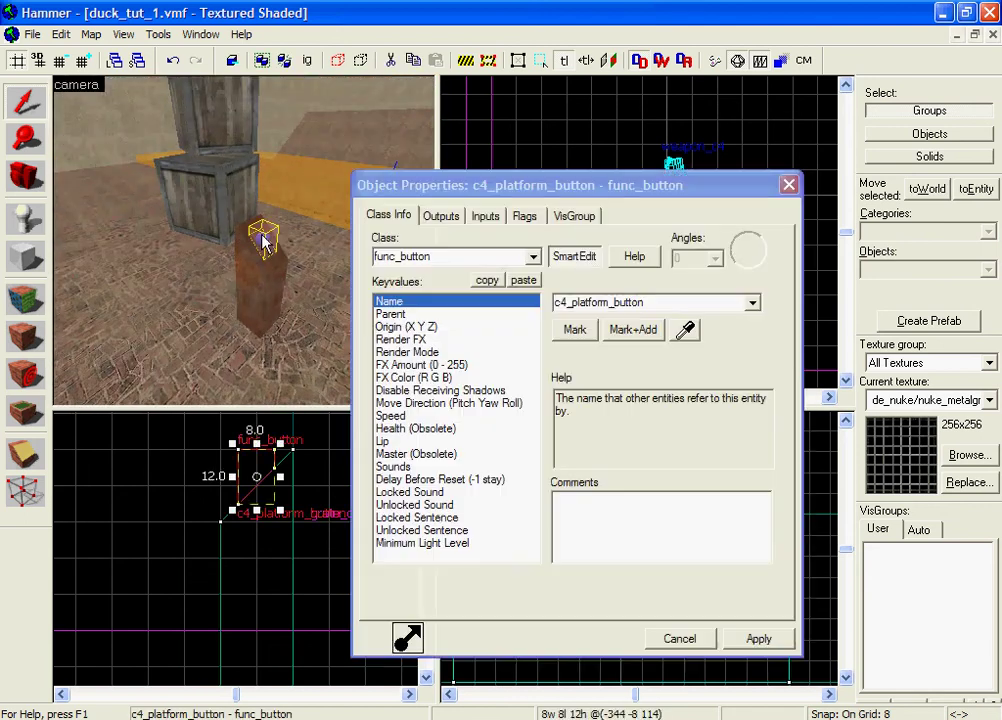
{"action": "left_click", "coordinate": [441, 216]}
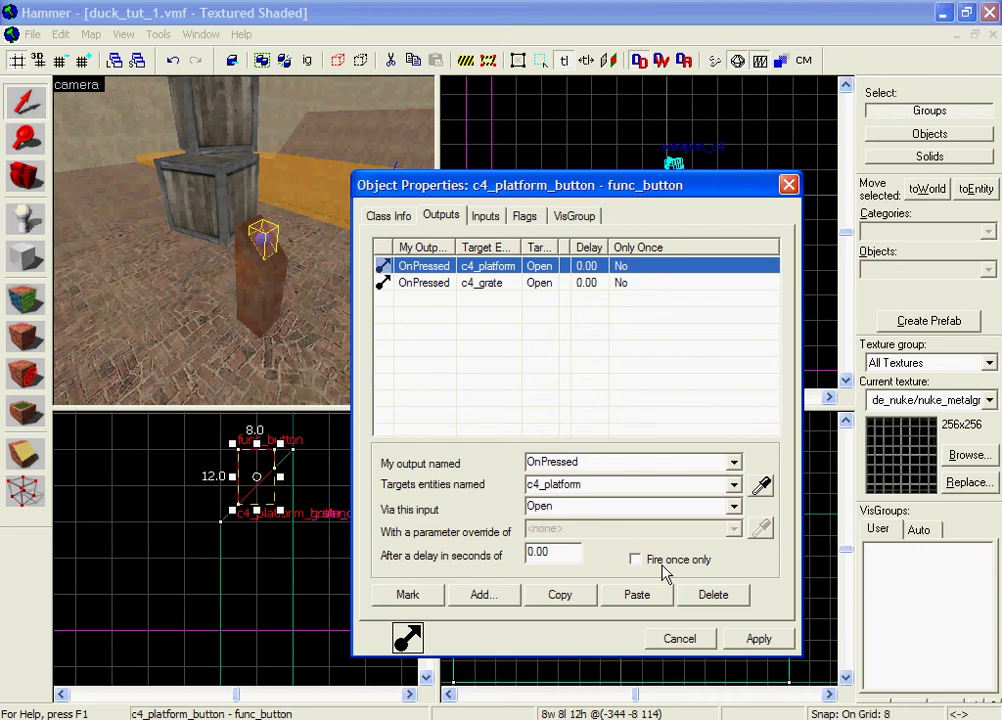
{"action": "left_click", "coordinate": [712, 595]}
{"action": "left_click", "coordinate": [628, 265]}
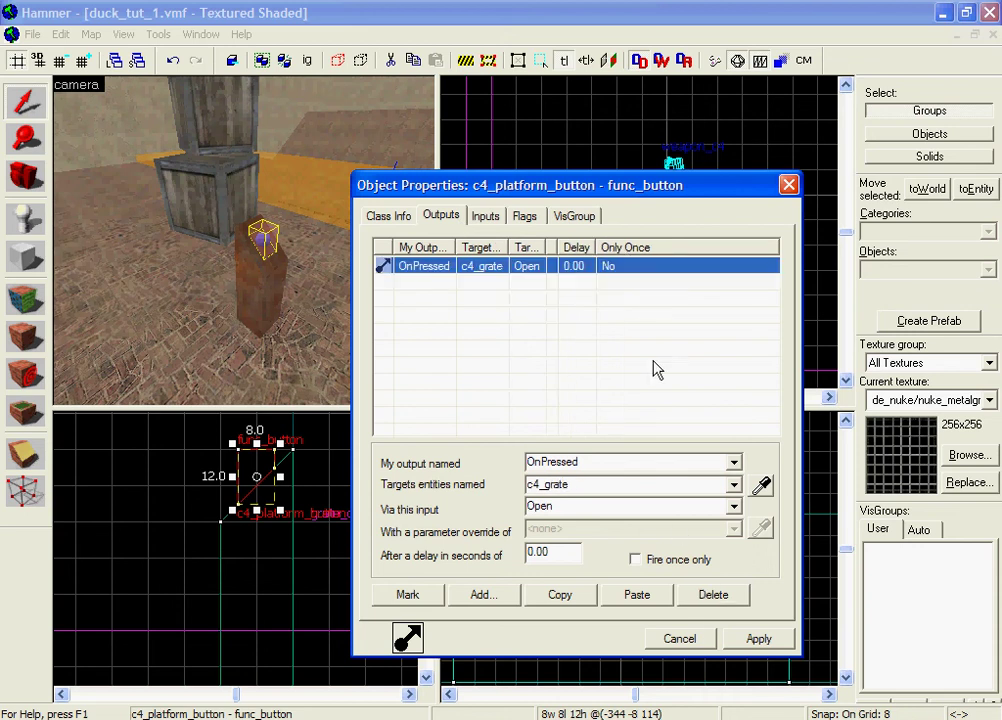
{"action": "left_click", "coordinate": [700, 594]}
{"action": "left_click", "coordinate": [388, 216]}
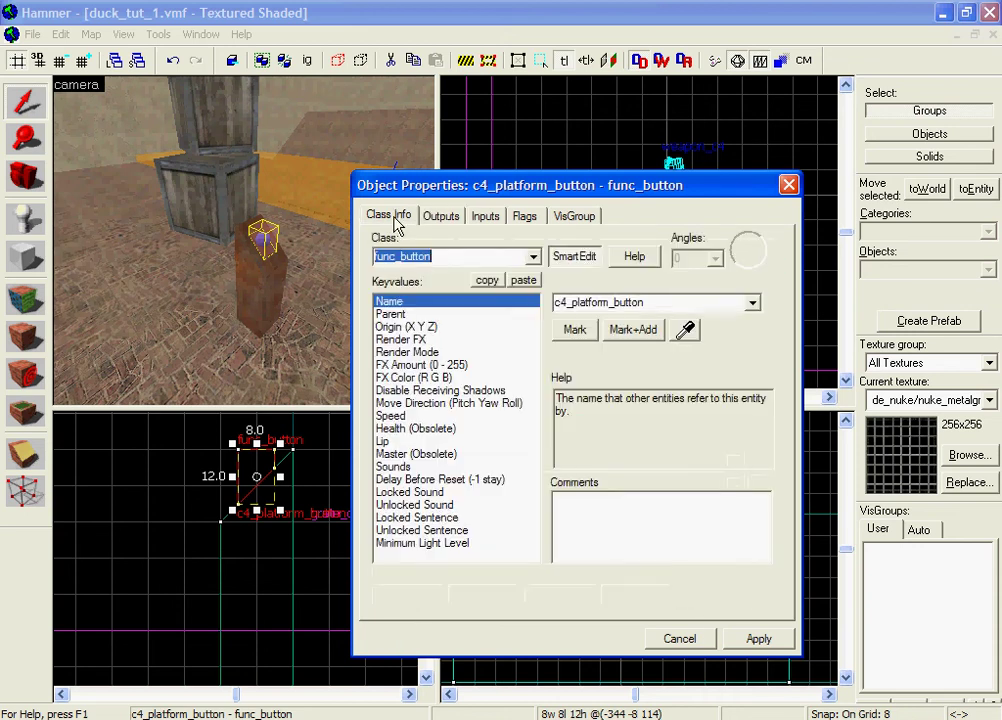
{"action": "left_click", "coordinate": [326, 261]}
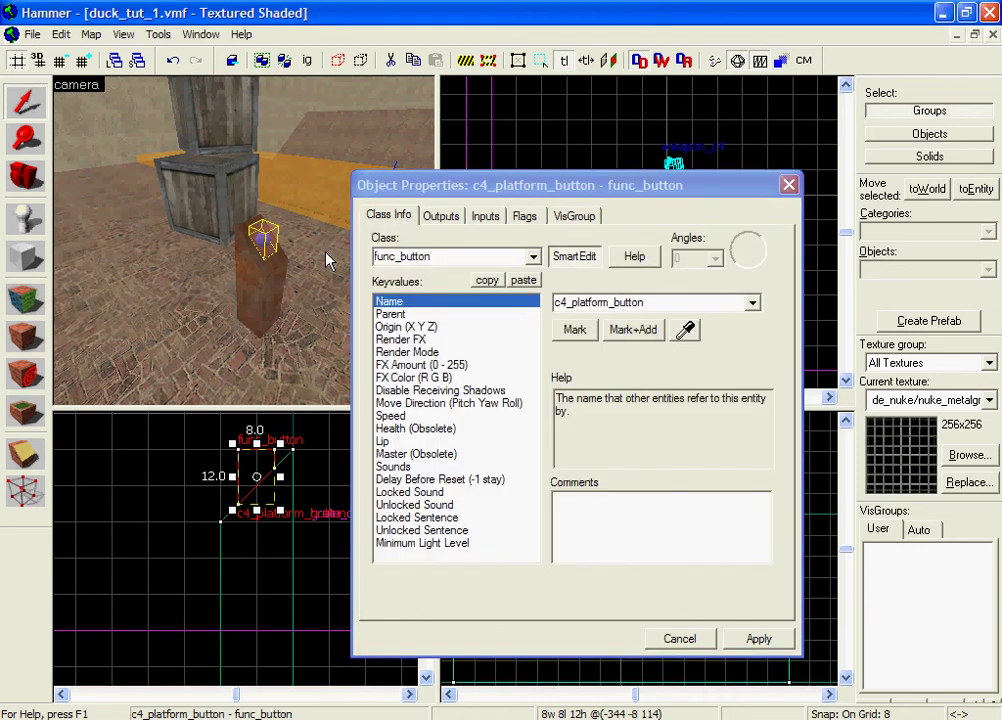
{"action": "left_click", "coordinate": [707, 642]}
Tie the sloped button brush on the pedestal to a new entity and apply the func_button class
{"action": "key", "text": "z"}
{"action": "key", "text": "w"}
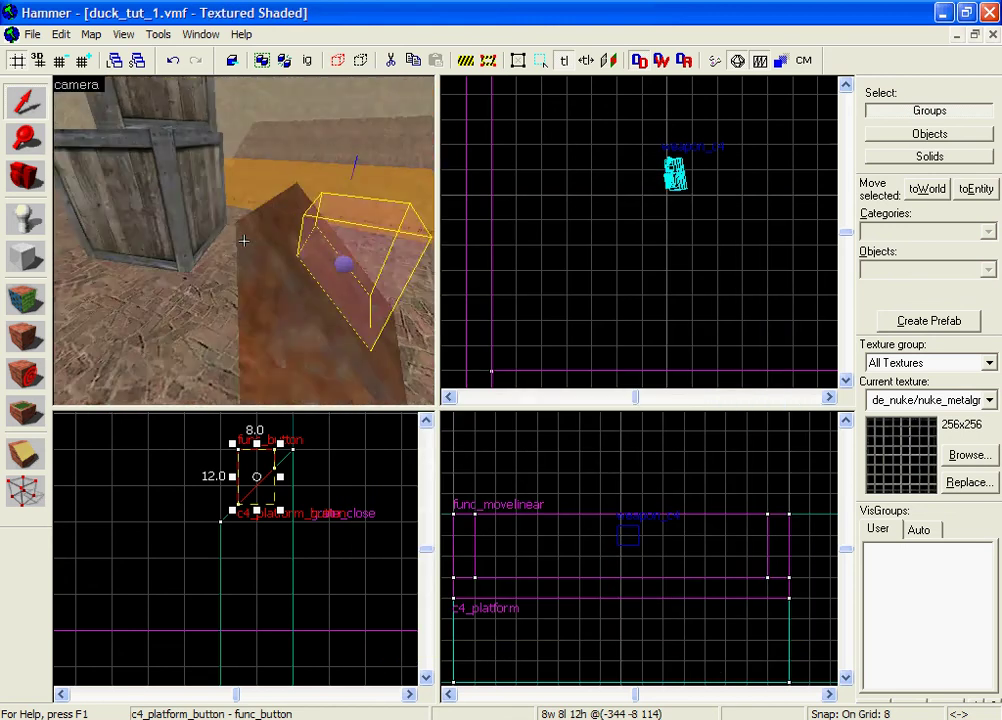
{"action": "key", "text": "z"}
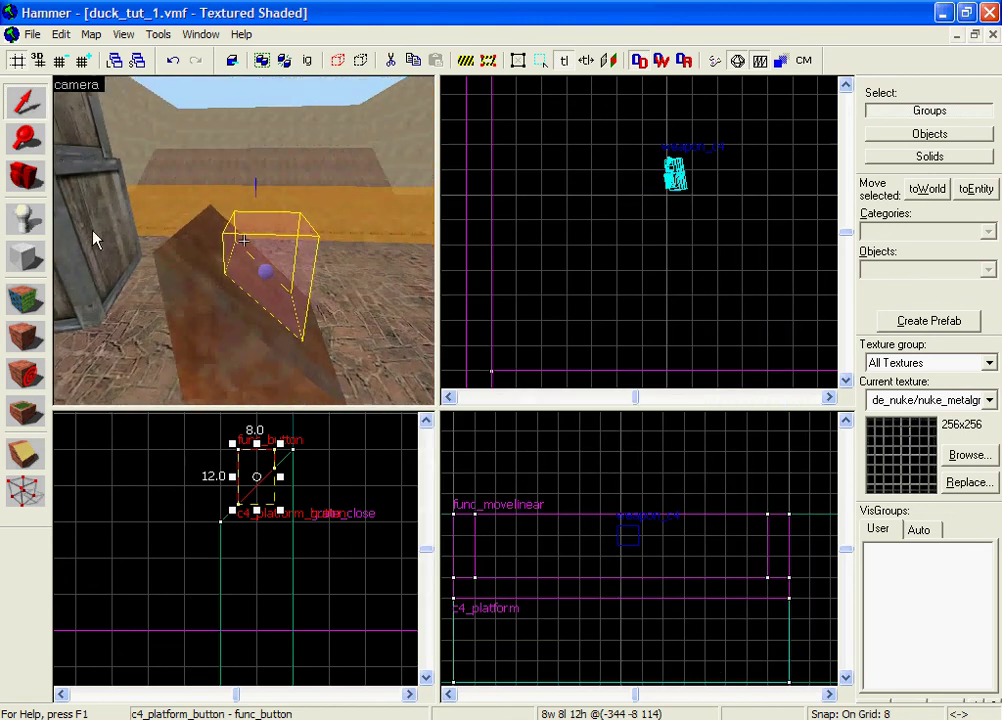
{"action": "key", "text": "ctrl+t"}
{"action": "left_click", "coordinate": [523, 432]}
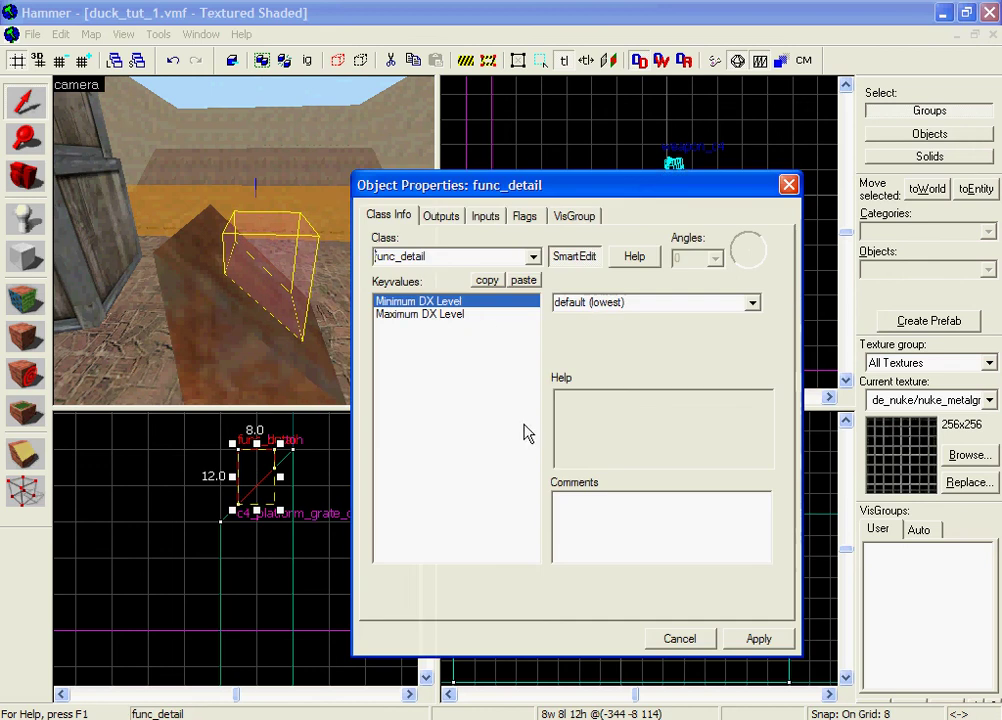
{"action": "left_click_drag", "start_coordinate": [454, 257], "coordinate": [407, 265]}
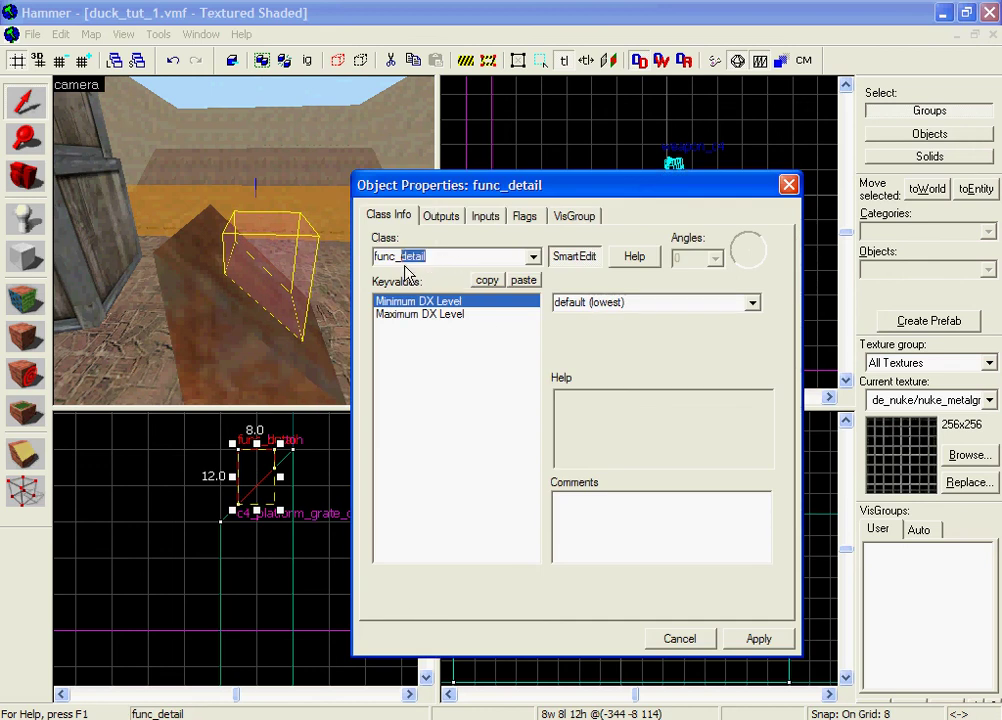
{"action": "type", "text": "button"}
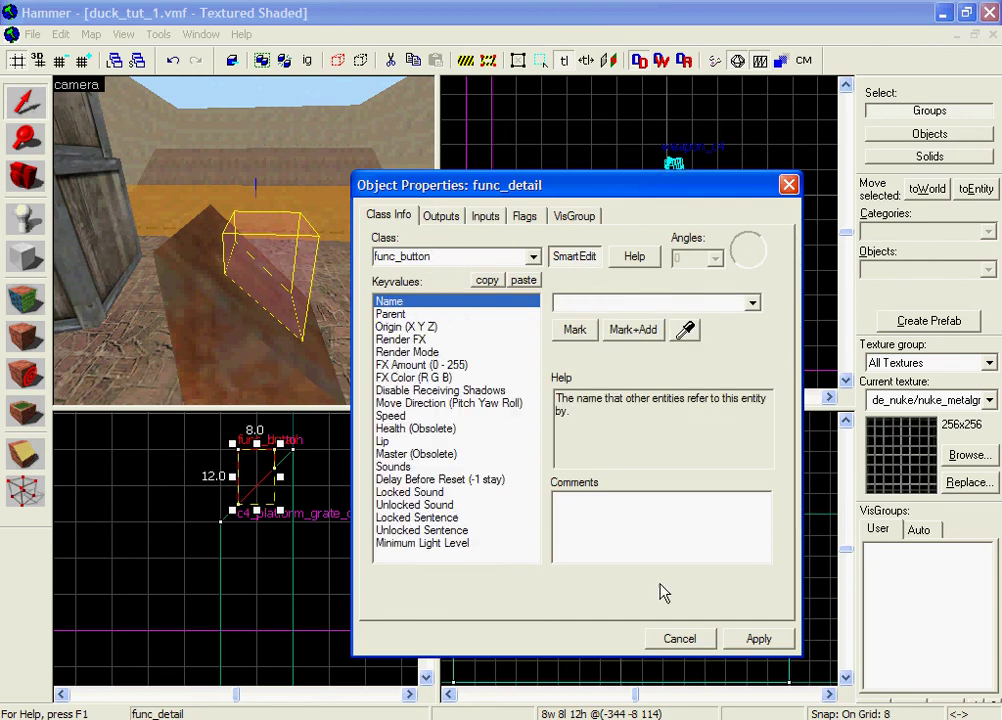
{"action": "left_click", "coordinate": [740, 640]}
Name the new button c4_open_grate_close and apply the name
{"action": "left_click", "coordinate": [598, 303]}
{"action": "type", "text": "c"}
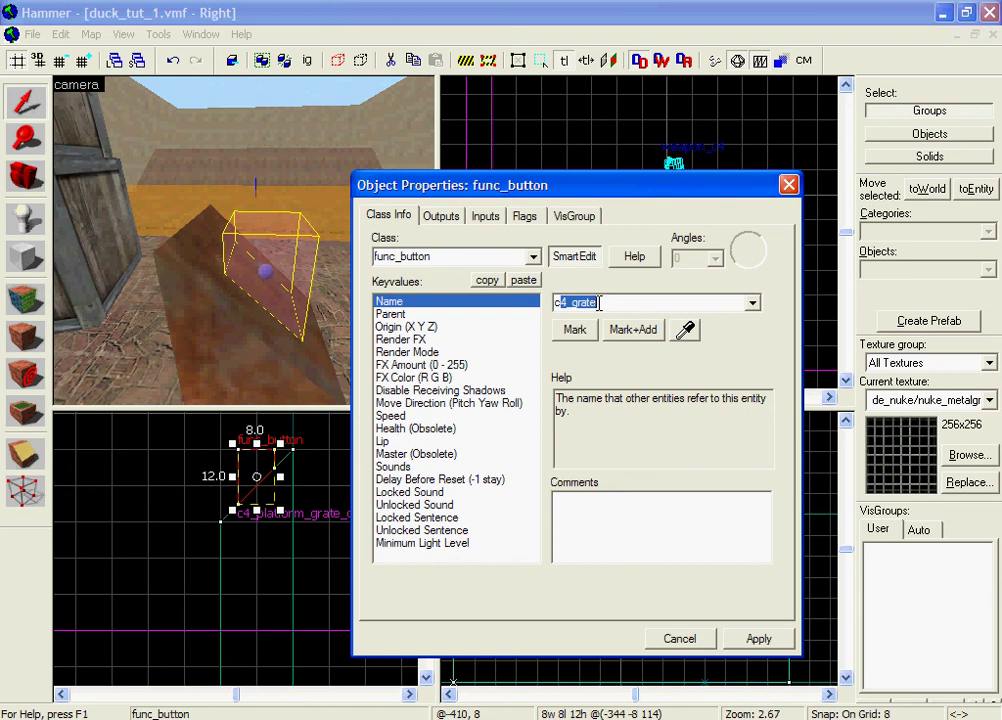
{"action": "type", "text": "4_open"}
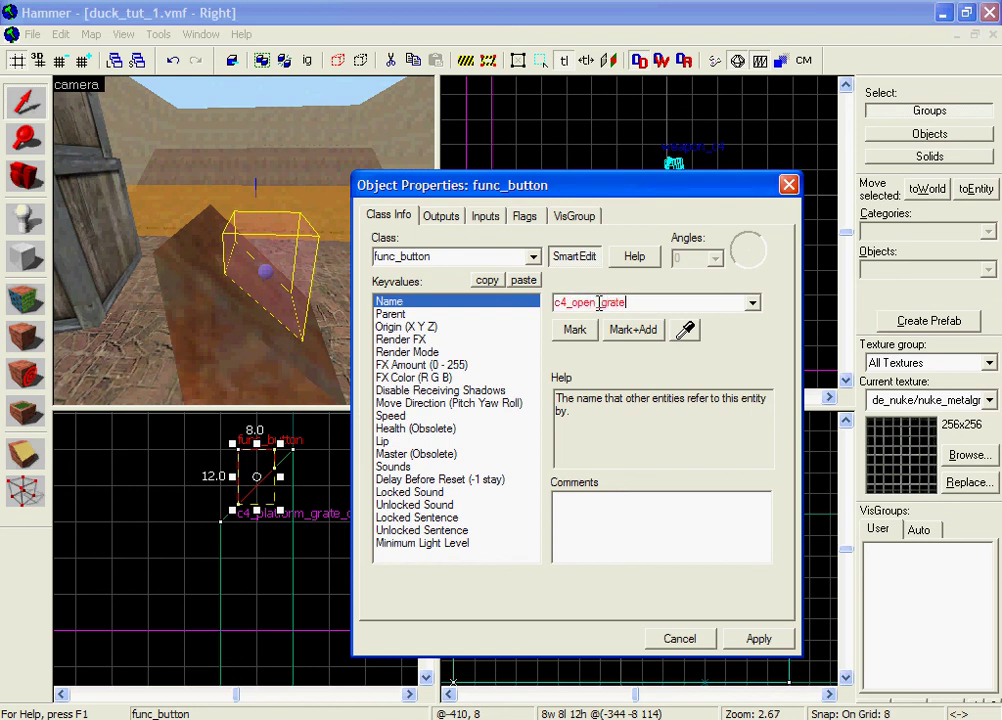
{"action": "left_click", "coordinate": [756, 638]}
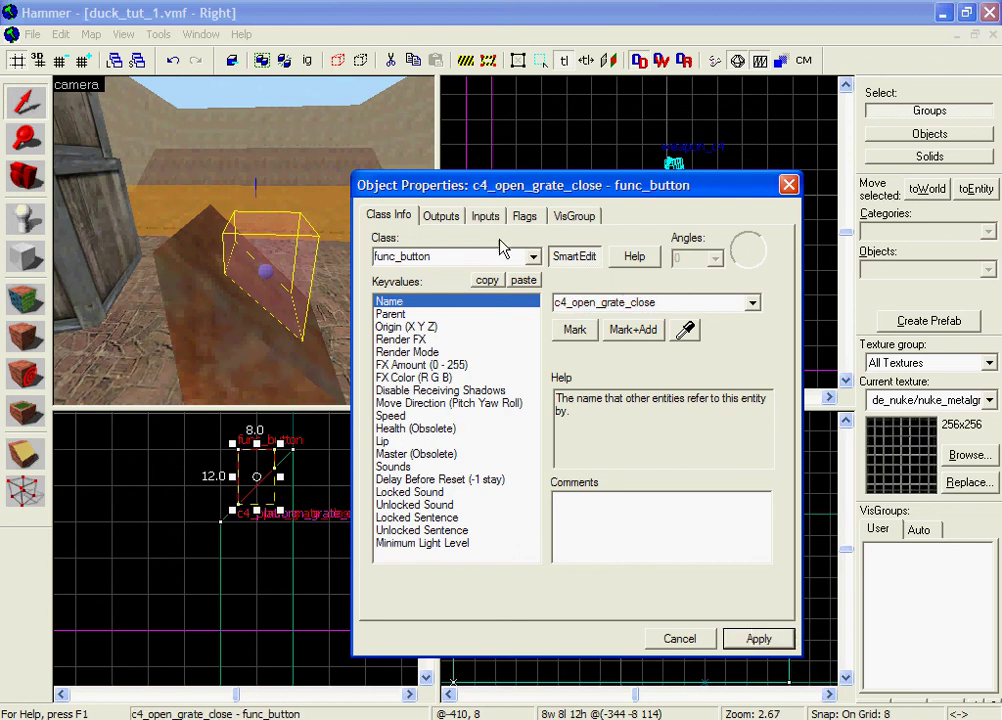
Enable the Don't move flag for the c4_open_grate_close button and apply it
{"action": "left_click", "coordinate": [524, 216]}
{"action": "left_click", "coordinate": [382, 248]}
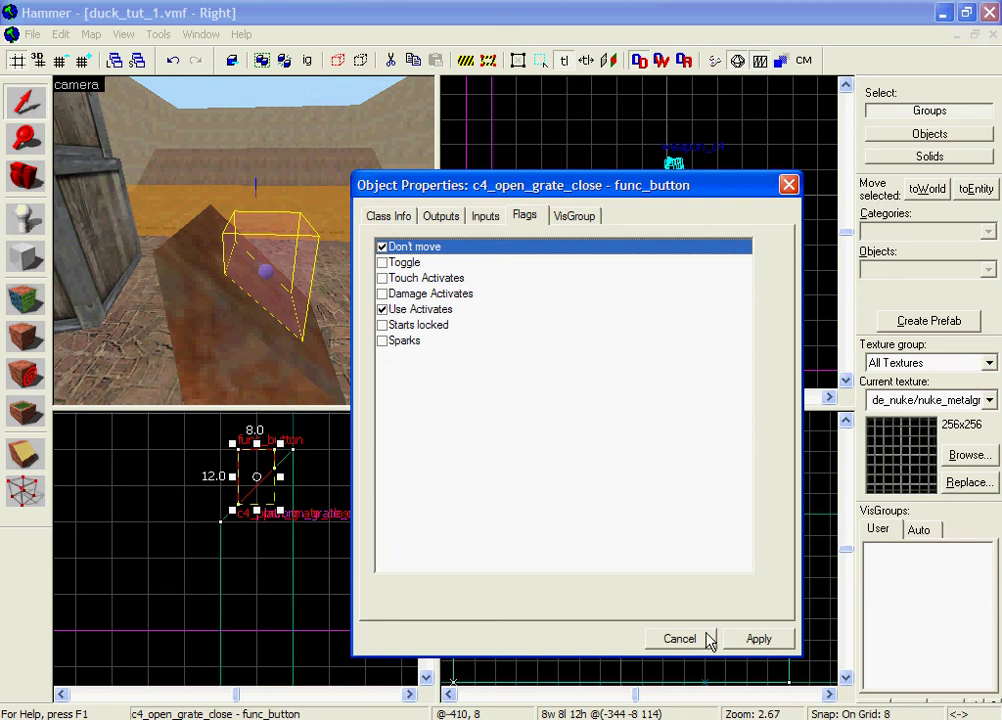
{"action": "left_click", "coordinate": [748, 638]}
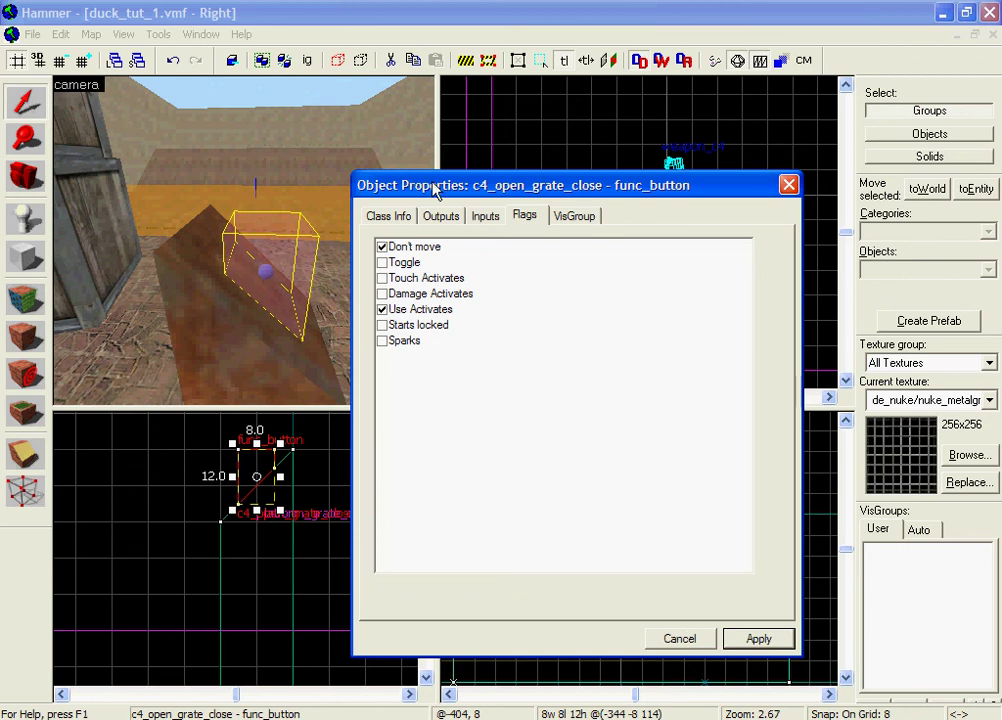
Add and apply an OnPressed output to c4_open_grate_close that targets c4_platform via the Open input
{"action": "left_click", "coordinate": [438, 218]}
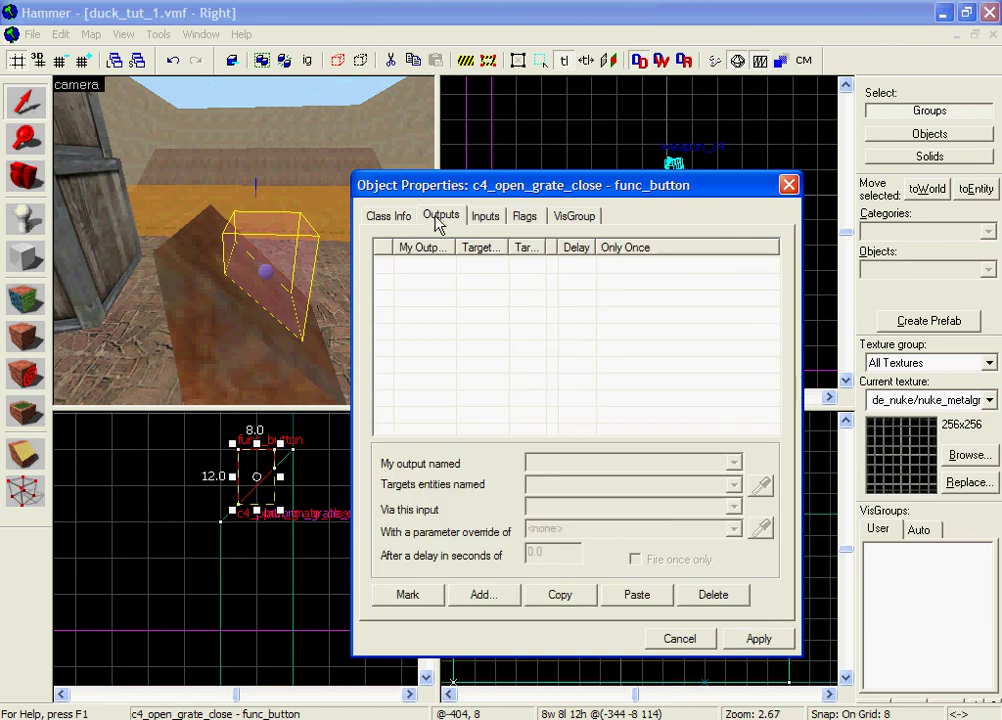
{"action": "left_click", "coordinate": [486, 598]}
{"action": "left_click", "coordinate": [734, 463]}
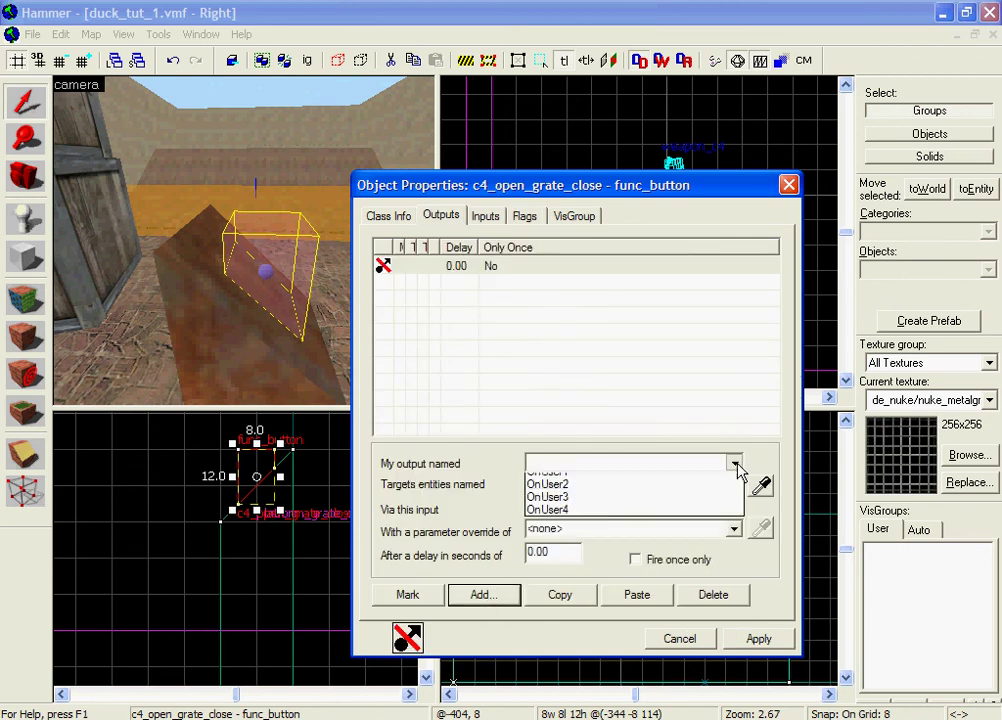
{"action": "left_click", "coordinate": [711, 519]}
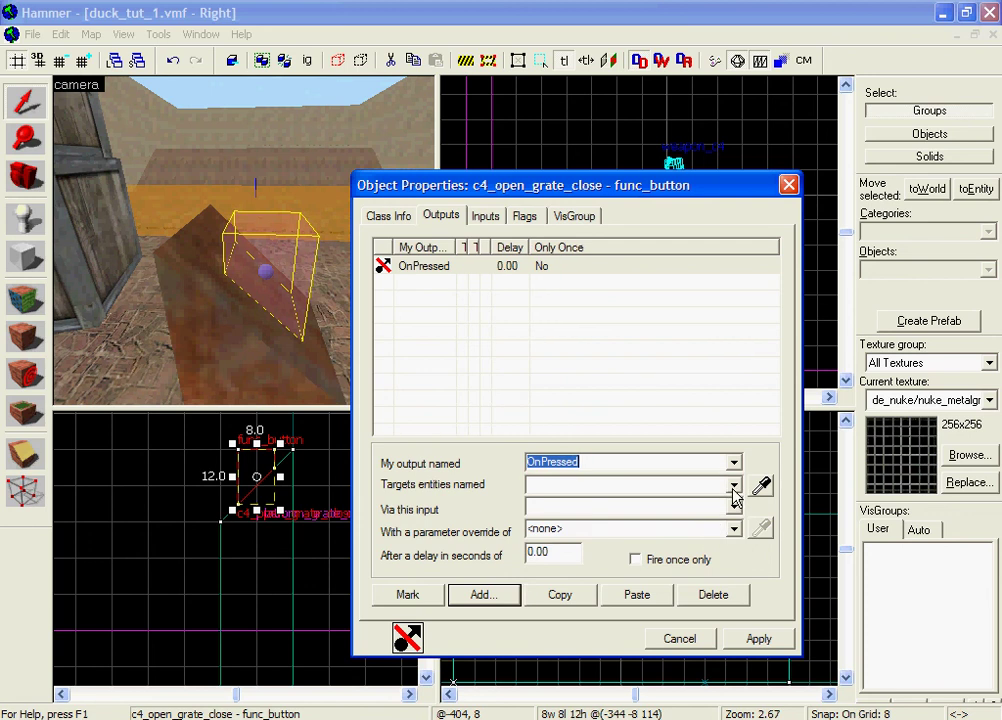
{"action": "left_click", "coordinate": [734, 485]}
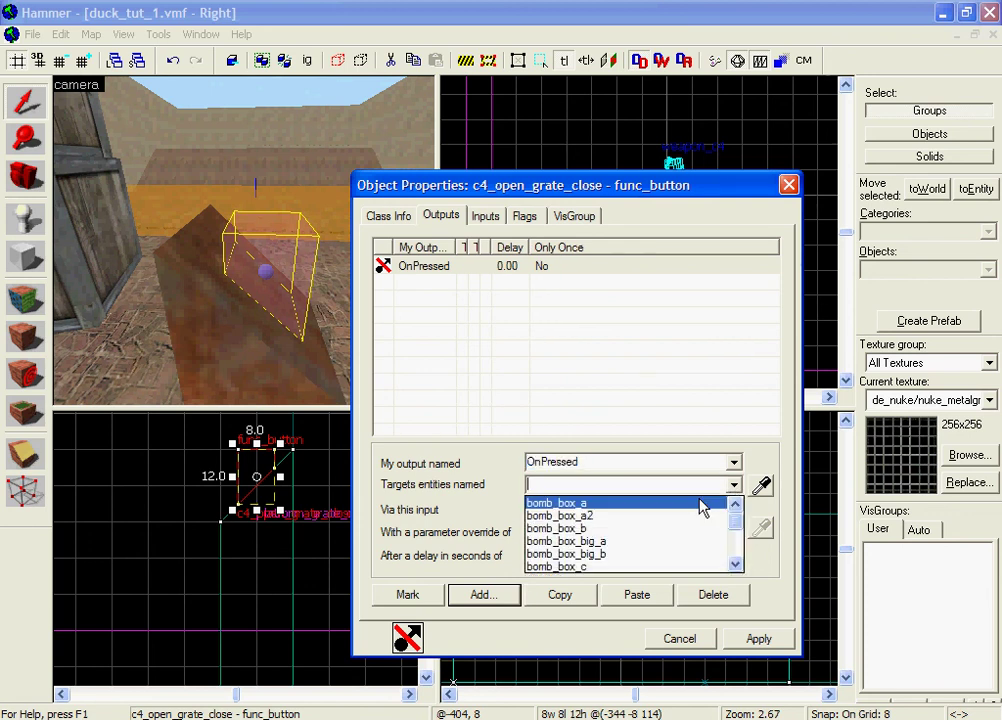
{"action": "scroll", "coordinate": [685, 517], "scroll_direction": "down", "scroll_amount": 3}
{"action": "left_click", "coordinate": [676, 528]}
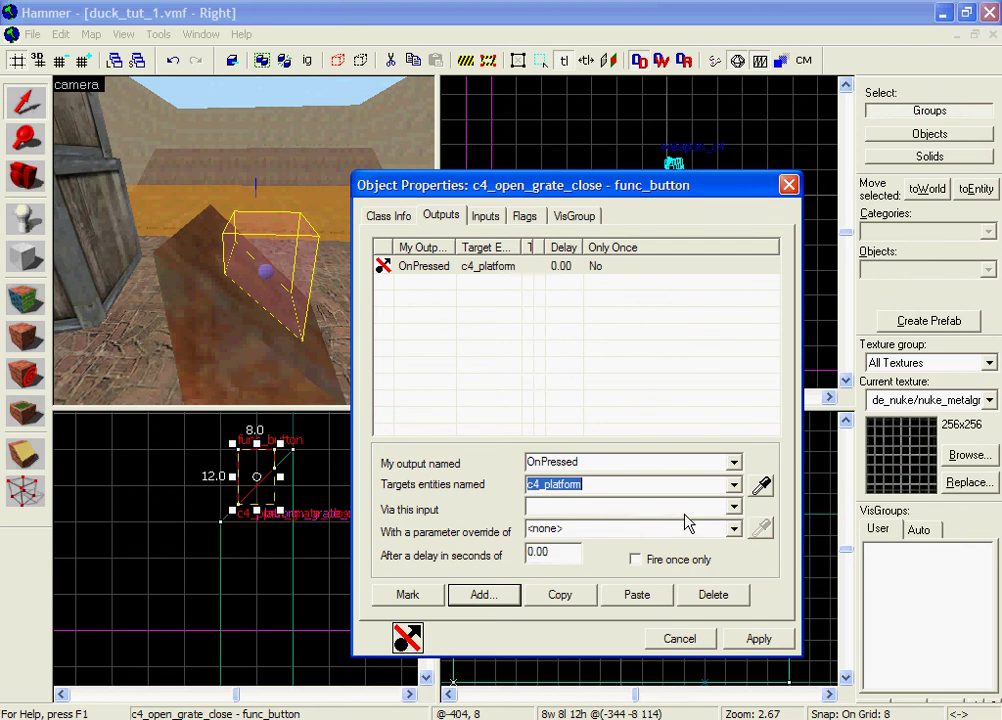
{"action": "left_click", "coordinate": [734, 508]}
{"action": "scroll", "coordinate": [664, 540], "scroll_direction": "down", "scroll_amount": 3}
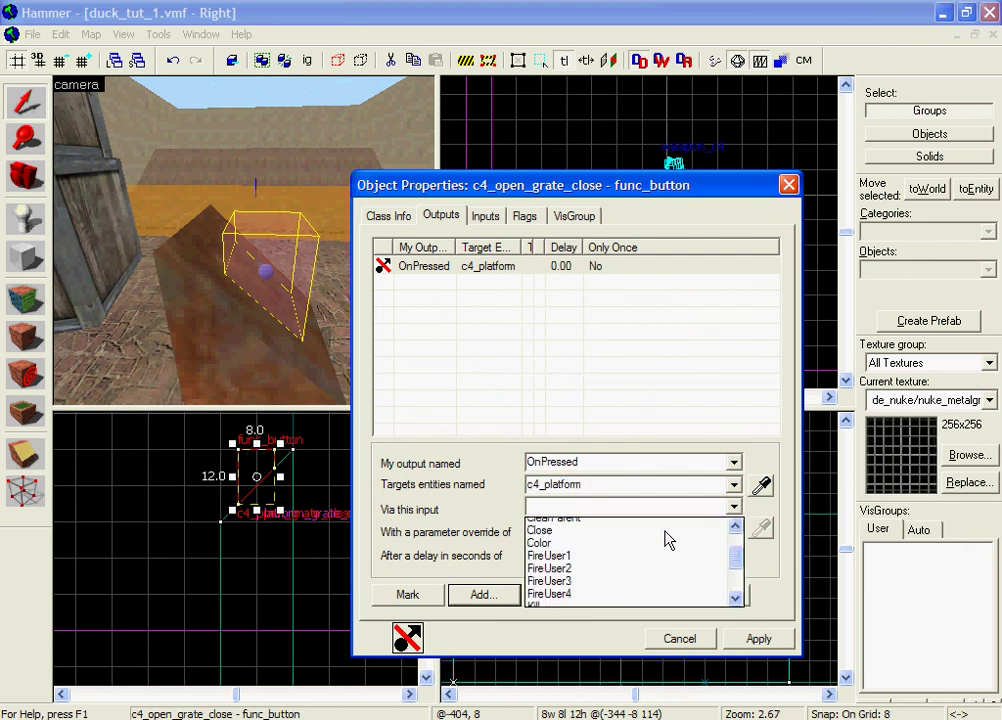
{"action": "left_click", "coordinate": [650, 550]}
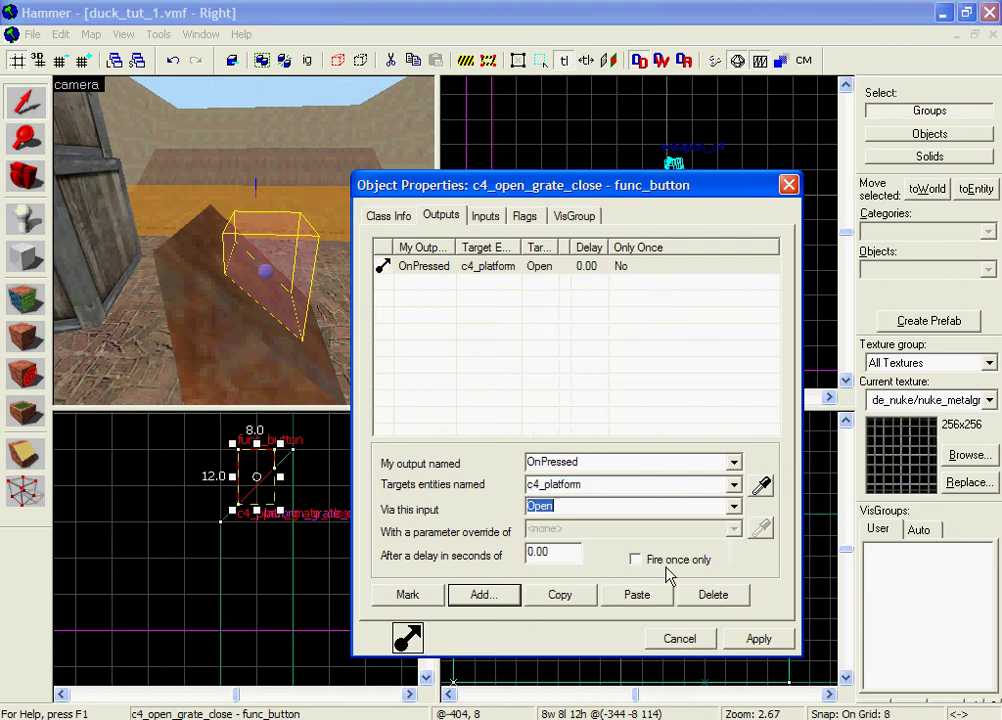
{"action": "left_click", "coordinate": [735, 640]}
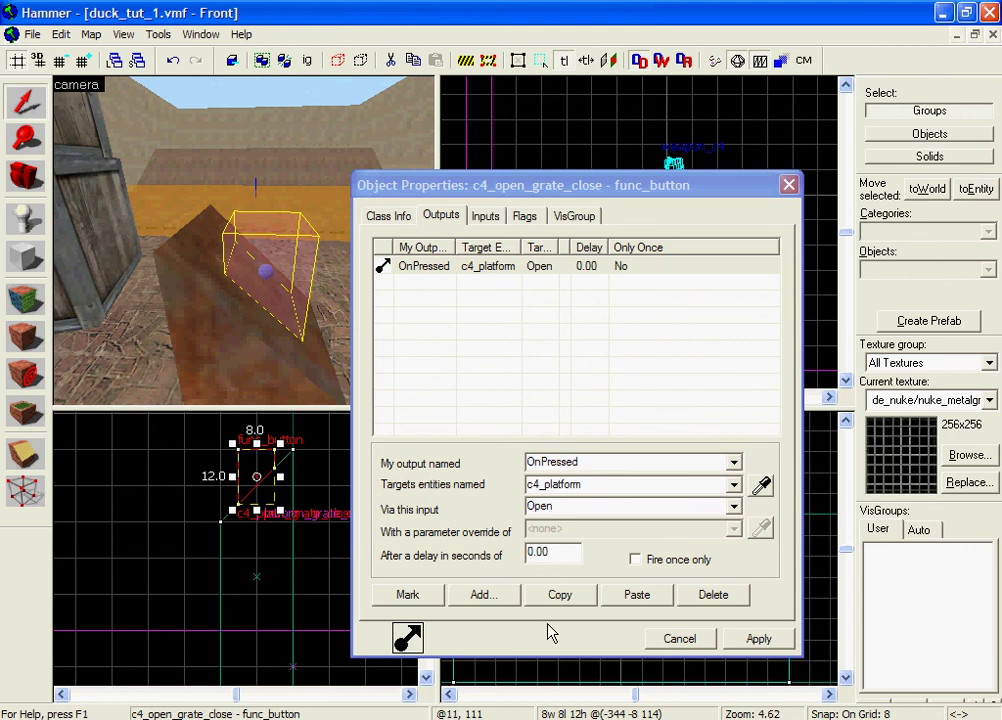
Add a second OnPressed output targeting c4_grate via the Open input, apply it, and close the button's properties
{"action": "left_click", "coordinate": [492, 598]}
{"action": "left_click", "coordinate": [734, 462]}
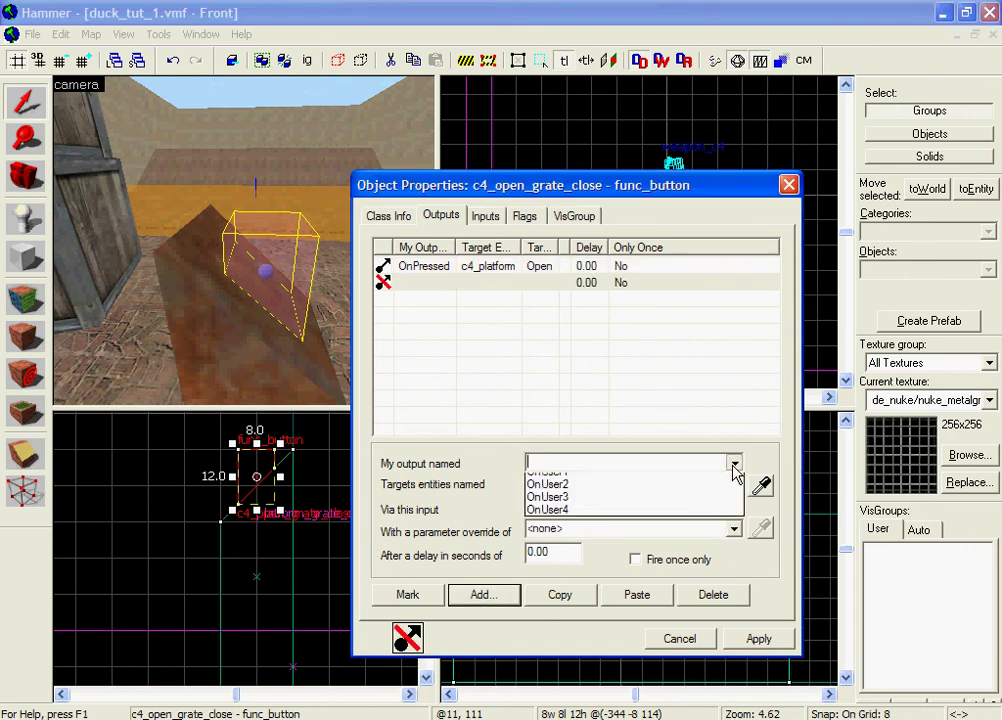
{"action": "left_click", "coordinate": [701, 521]}
{"action": "left_click", "coordinate": [733, 485]}
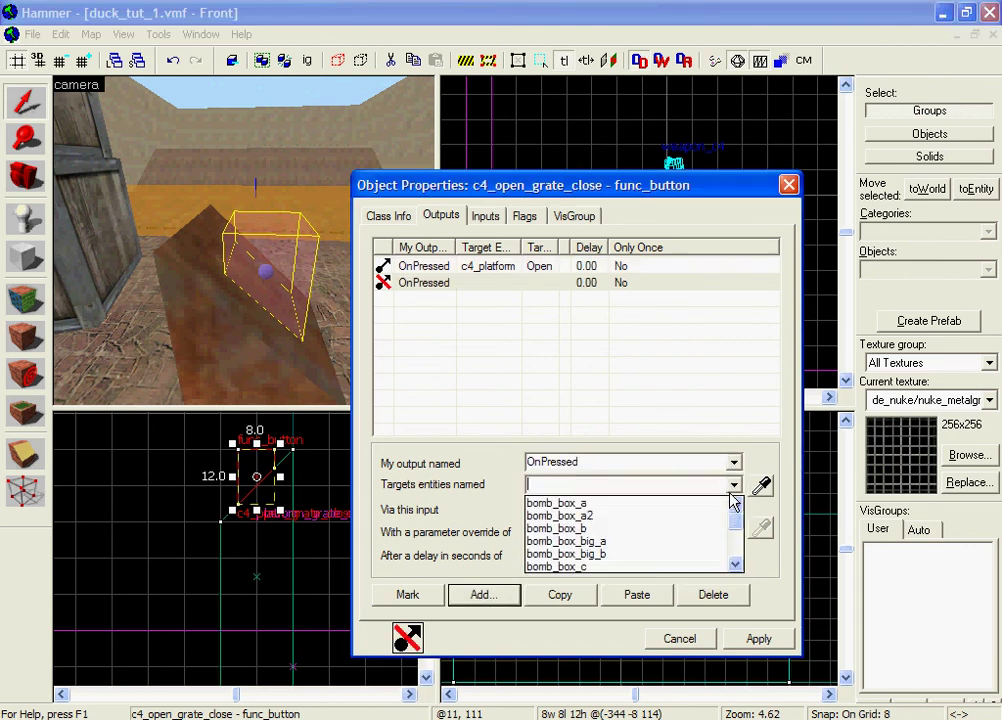
{"action": "scroll", "coordinate": [705, 514], "scroll_direction": "down", "scroll_amount": 4}
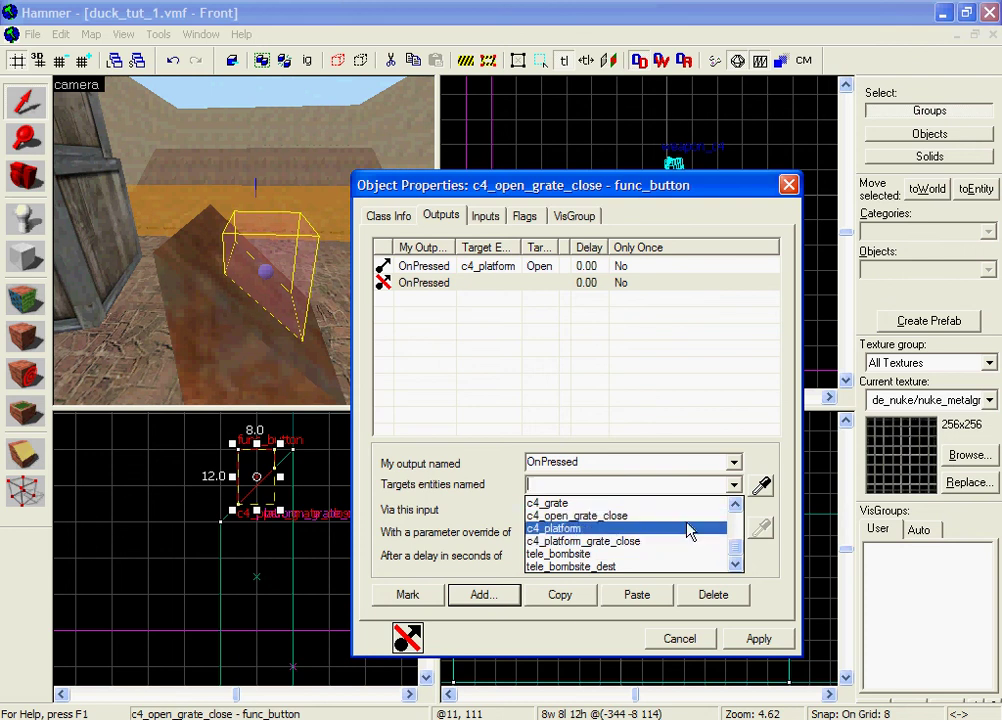
{"action": "left_click", "coordinate": [681, 503]}
{"action": "left_click", "coordinate": [733, 507]}
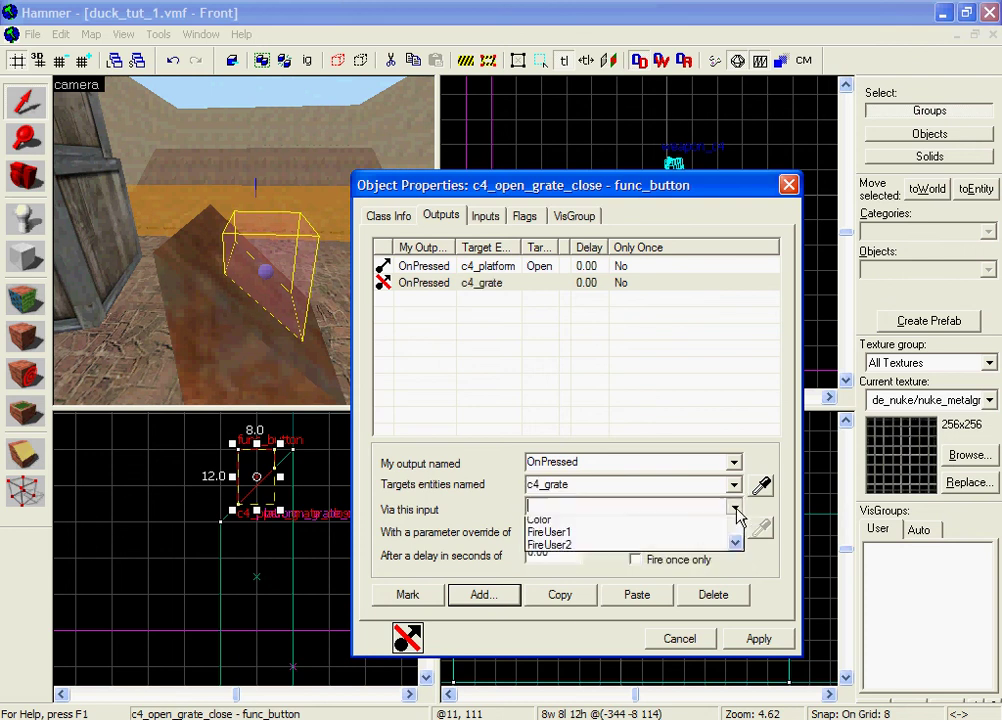
{"action": "scroll", "coordinate": [682, 550], "scroll_direction": "down", "scroll_amount": 2}
{"action": "scroll", "coordinate": [675, 557], "scroll_direction": "down", "scroll_amount": 1}
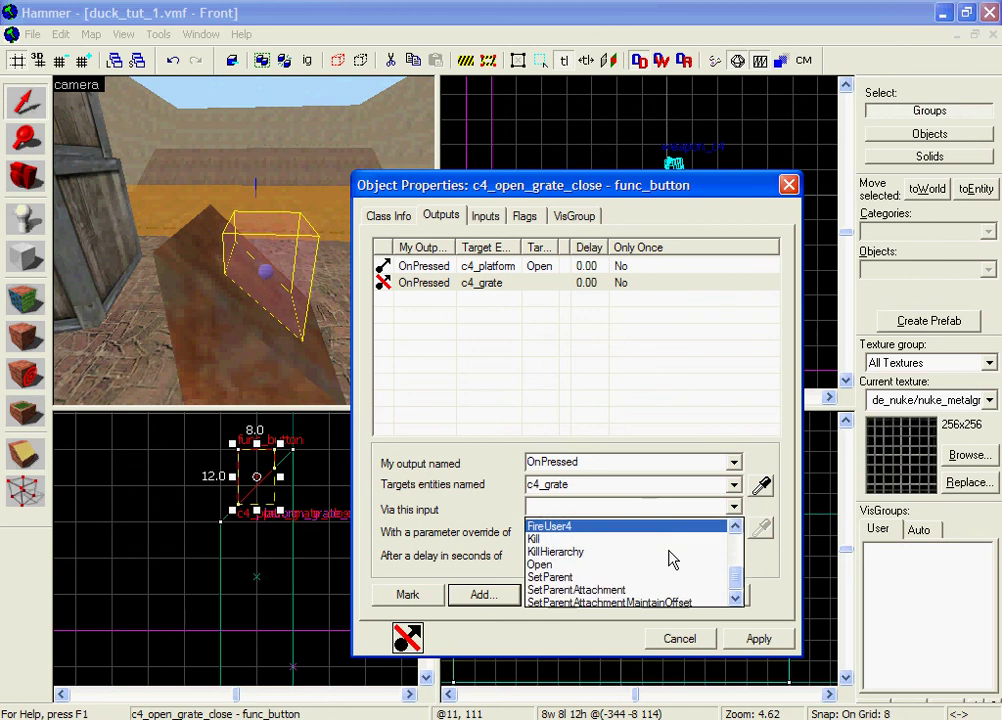
{"action": "left_click", "coordinate": [665, 559]}
{"action": "left_click", "coordinate": [752, 640]}
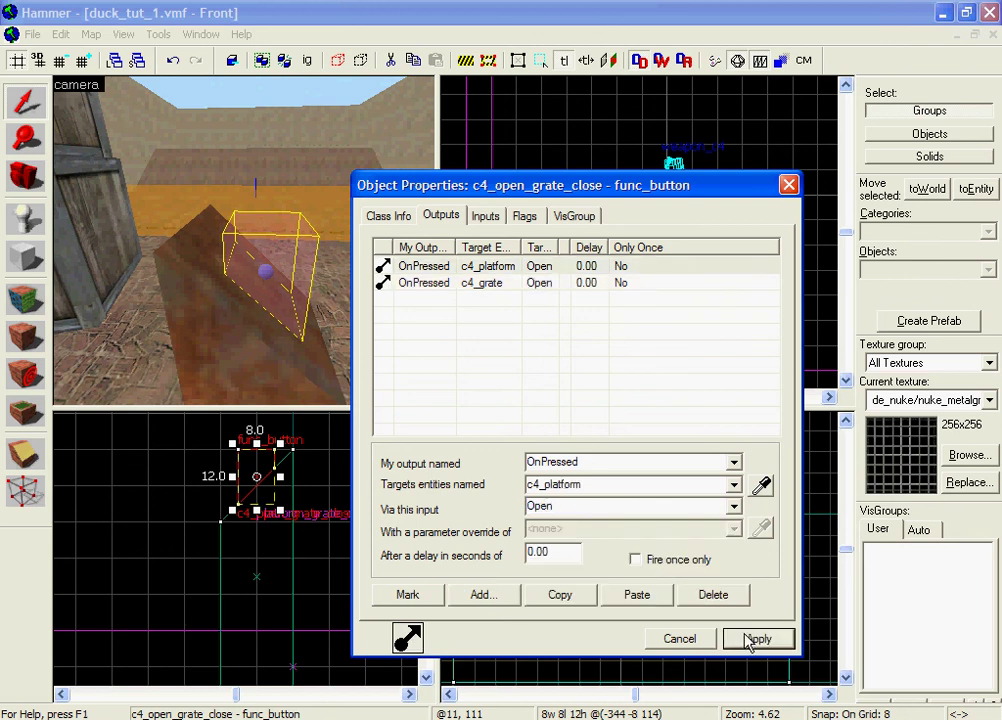
{"action": "left_click", "coordinate": [693, 642]}
Select the sloped button on the other pedestal, inspect its current class and name, and close its properties
{"action": "key", "text": "z"}
{"action": "key", "text": "w"}
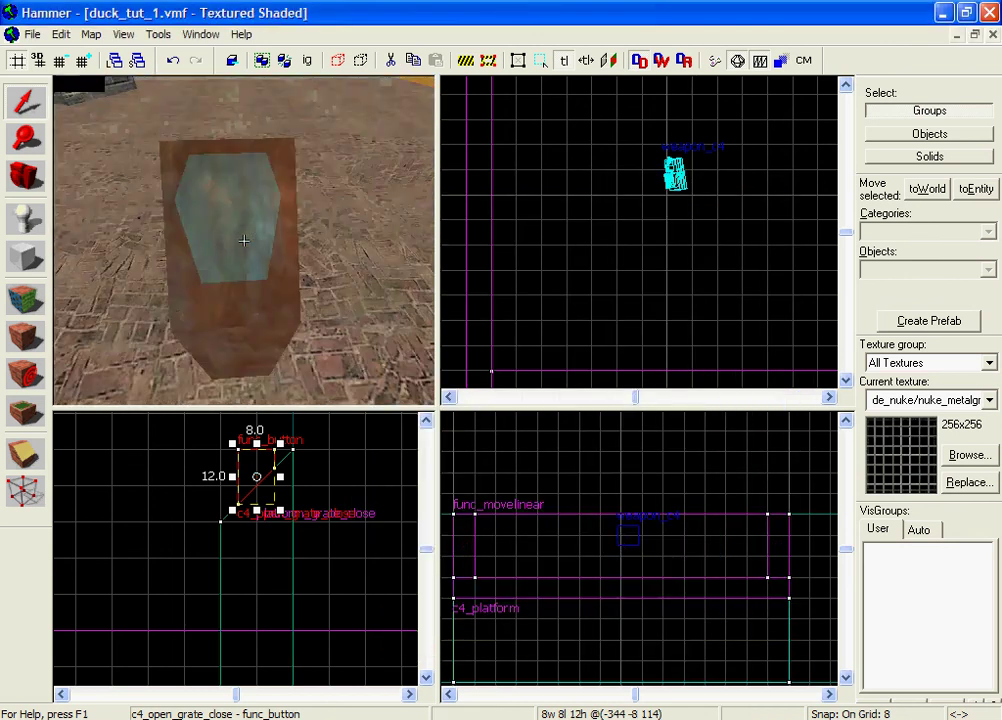
{"action": "key", "text": "s"}
{"action": "key", "text": "w"}
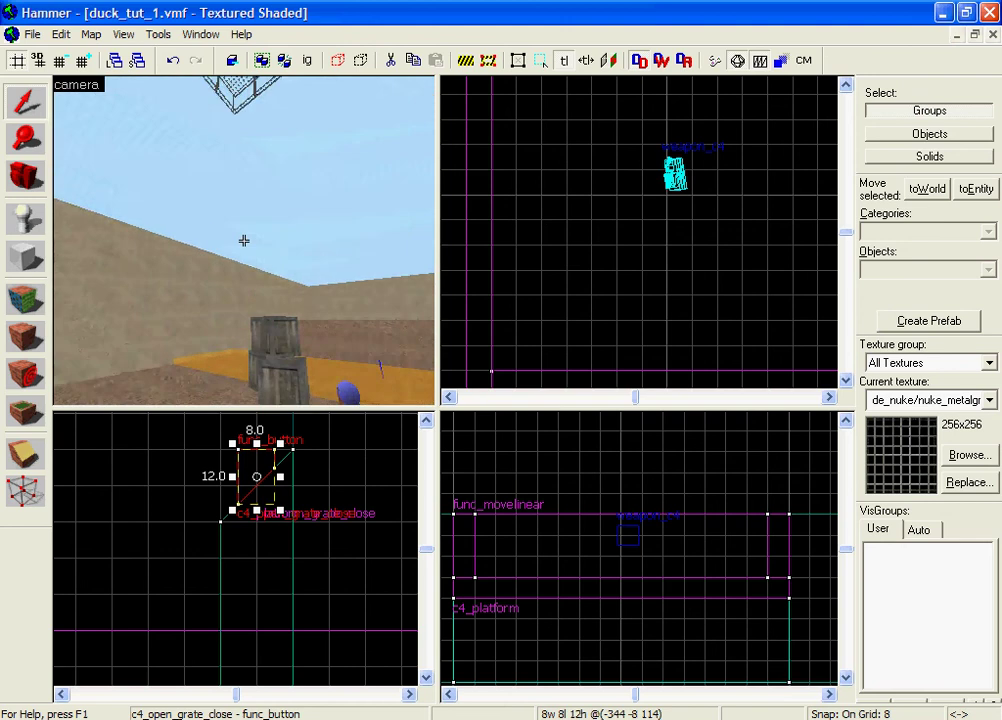
{"action": "key", "text": "w"}
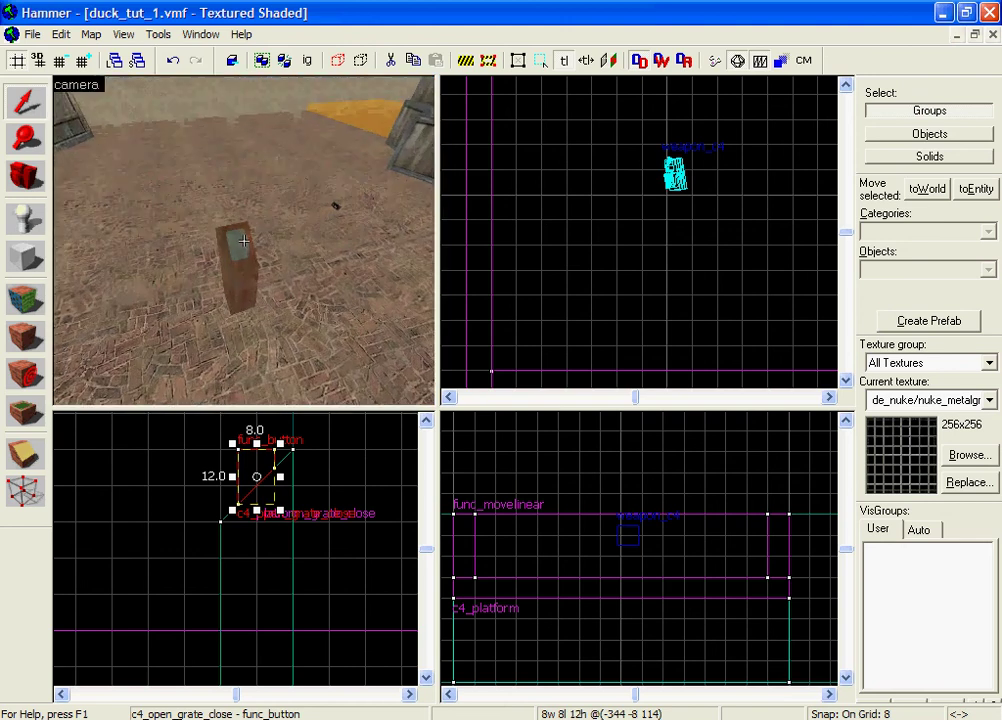
{"action": "key", "text": "z"}
{"action": "double_click", "coordinate": [241, 242]}
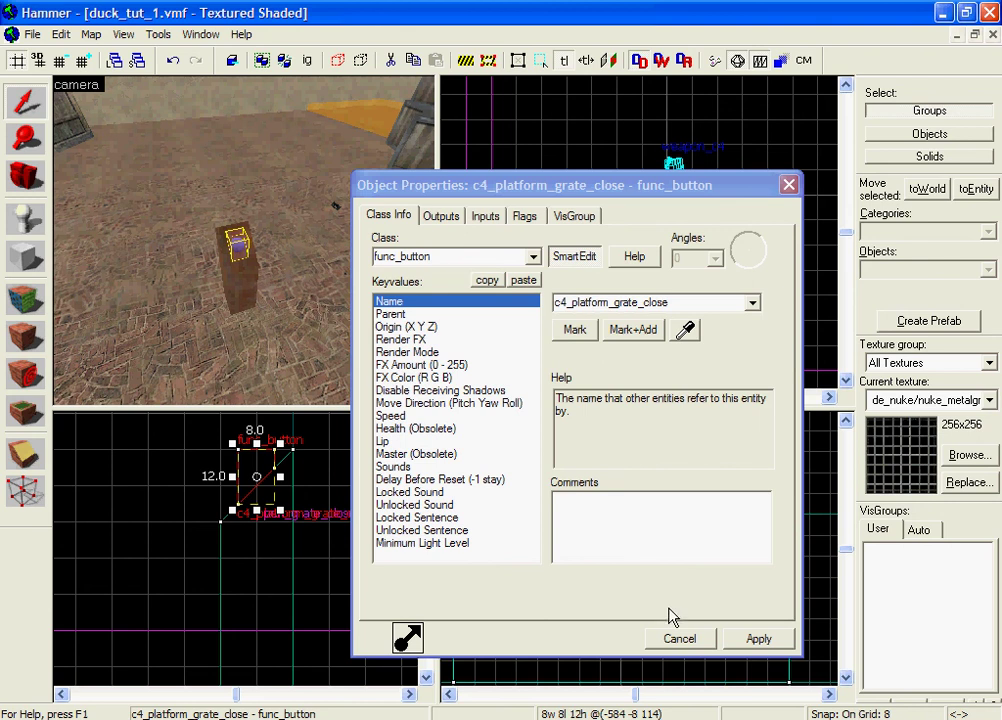
{"action": "left_click", "coordinate": [666, 639]}
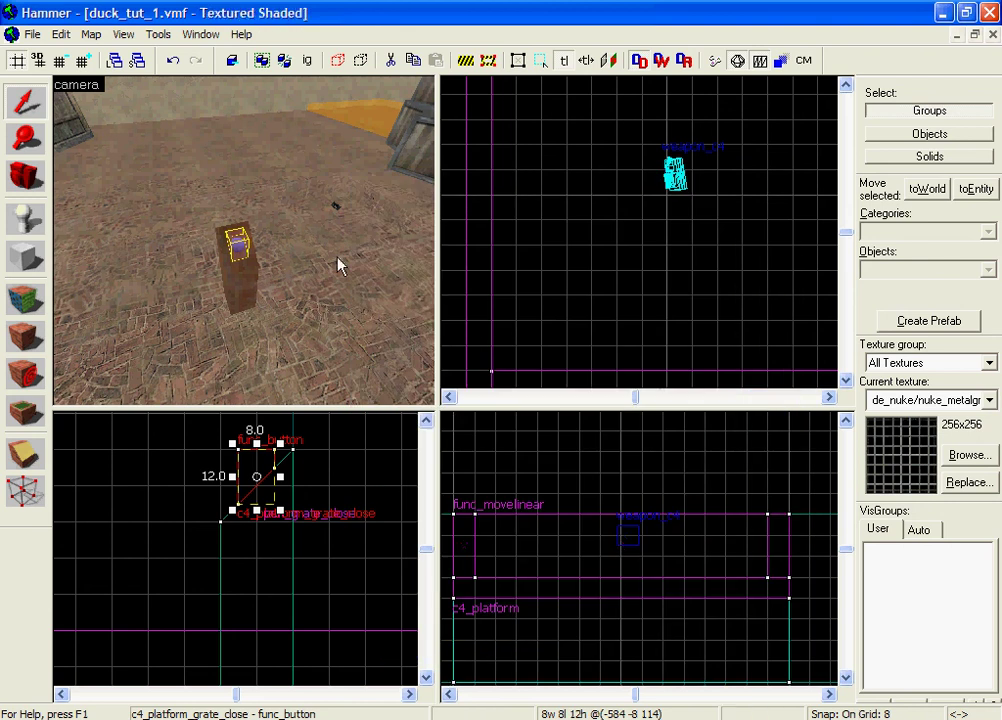
Tie the selected button brush to a new func_button entity named c4_grate_open and apply it
{"action": "key", "text": "ctrl+t"}
{"action": "left_click", "coordinate": [510, 430]}
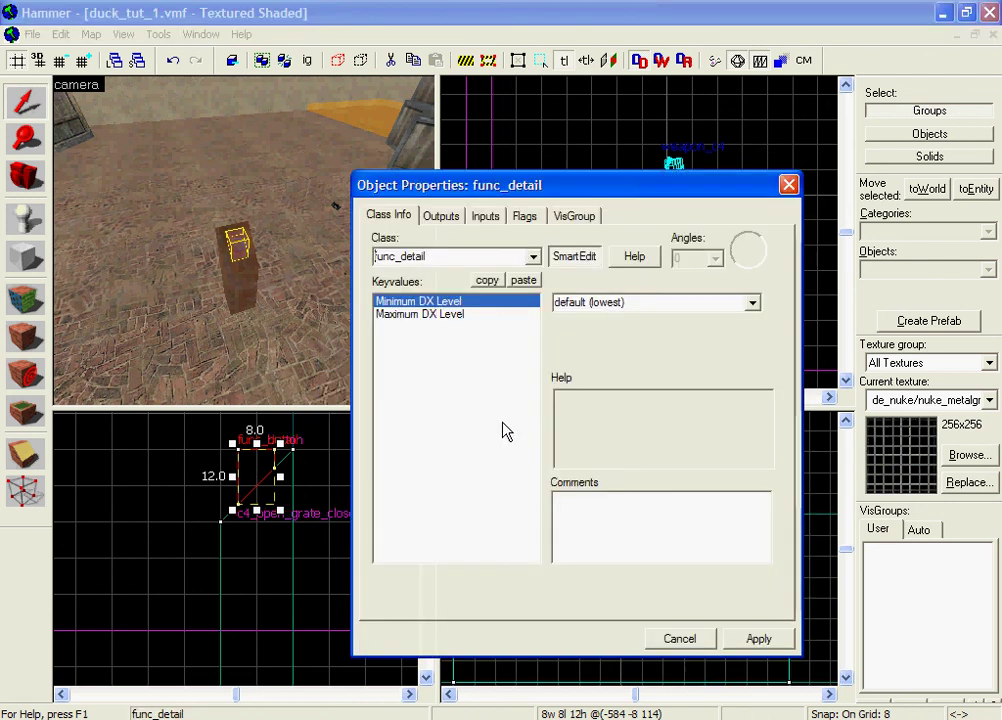
{"action": "left_click_drag", "start_coordinate": [413, 270], "coordinate": [400, 262]}
{"action": "type", "text": "button"}
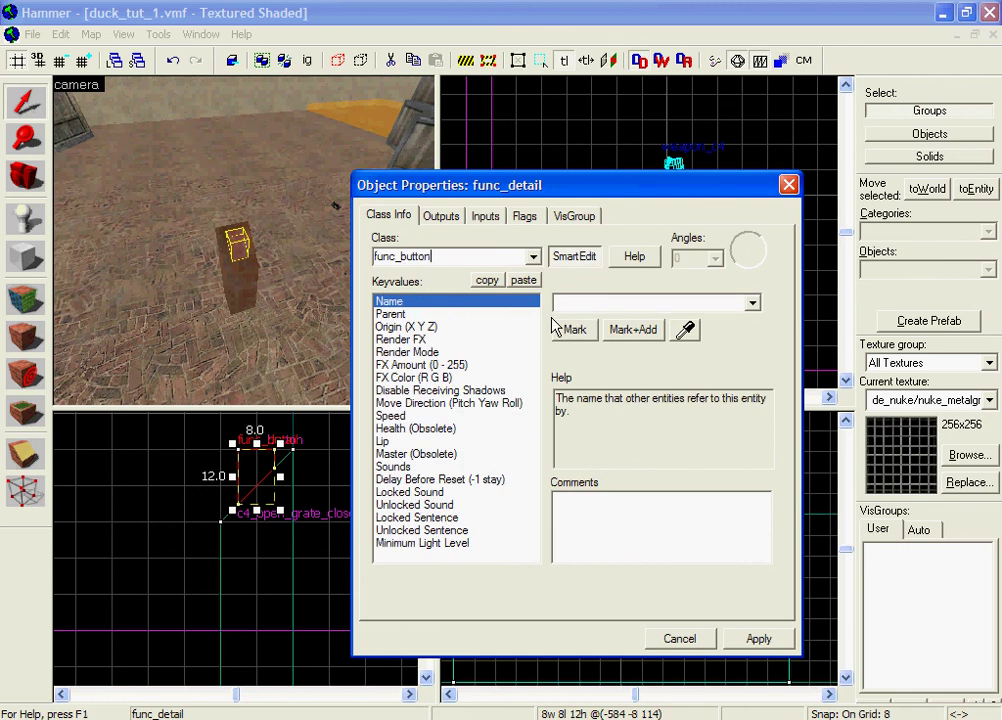
{"action": "left_click", "coordinate": [560, 308]}
{"action": "type", "text": "c4_grate_open"}
{"action": "left_click", "coordinate": [760, 640]}
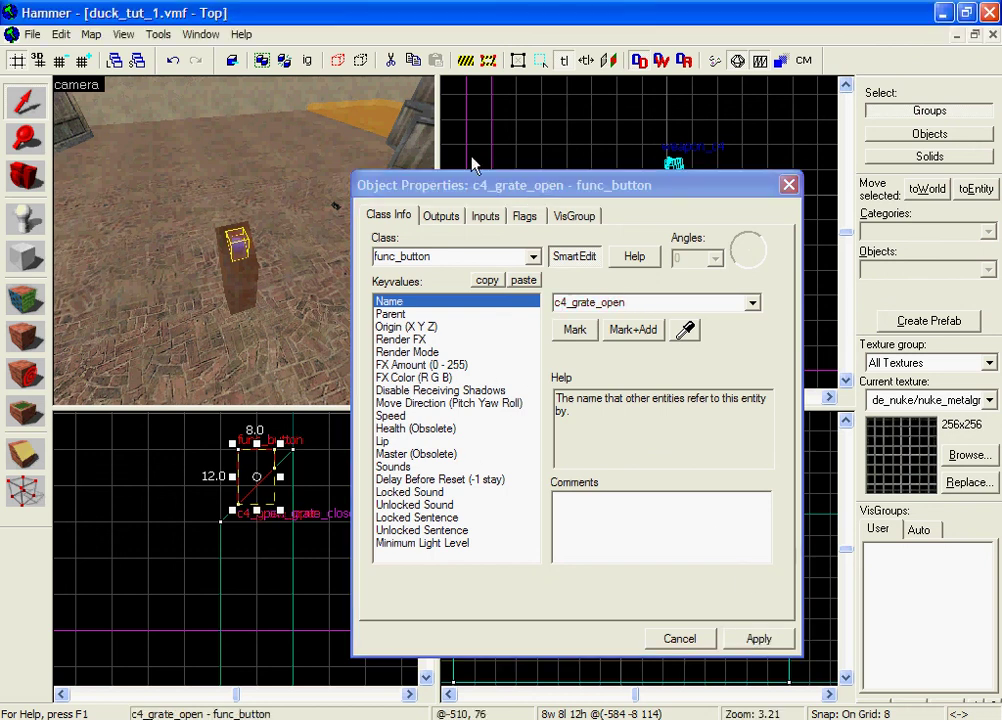
Enable the Don't move flag for the c4_grate_open button and apply it
{"action": "left_click", "coordinate": [526, 216]}
{"action": "left_click", "coordinate": [386, 248]}
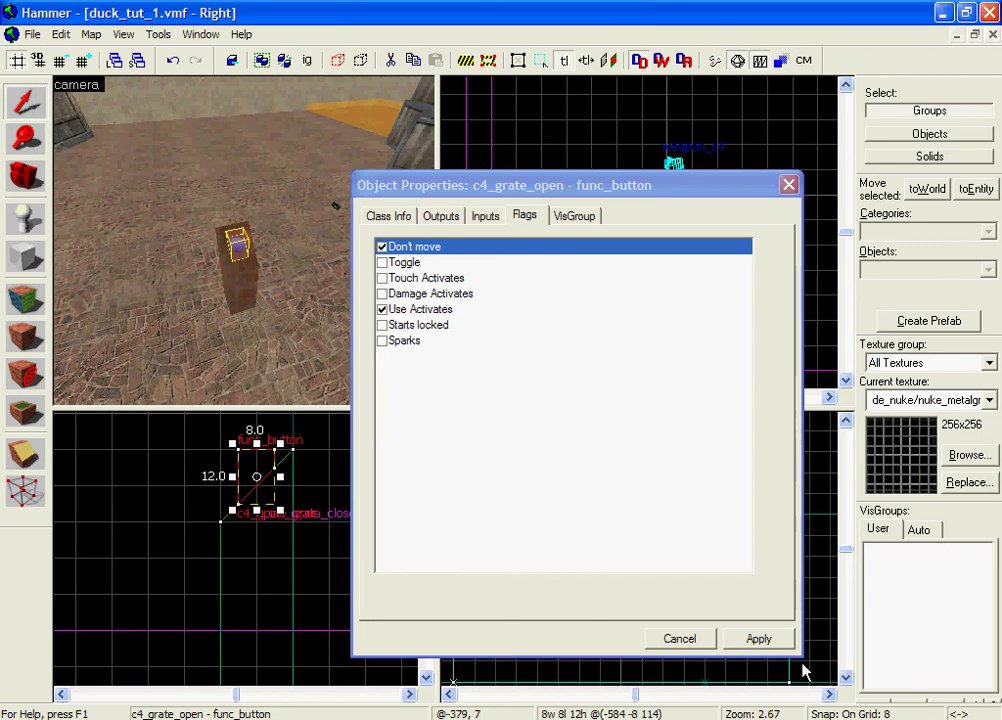
{"action": "left_click", "coordinate": [780, 641]}
Add an OnPressed output to c4_grate_open targeting c4_grate via the Close input, apply it, and close the properties
{"action": "left_click", "coordinate": [441, 220]}
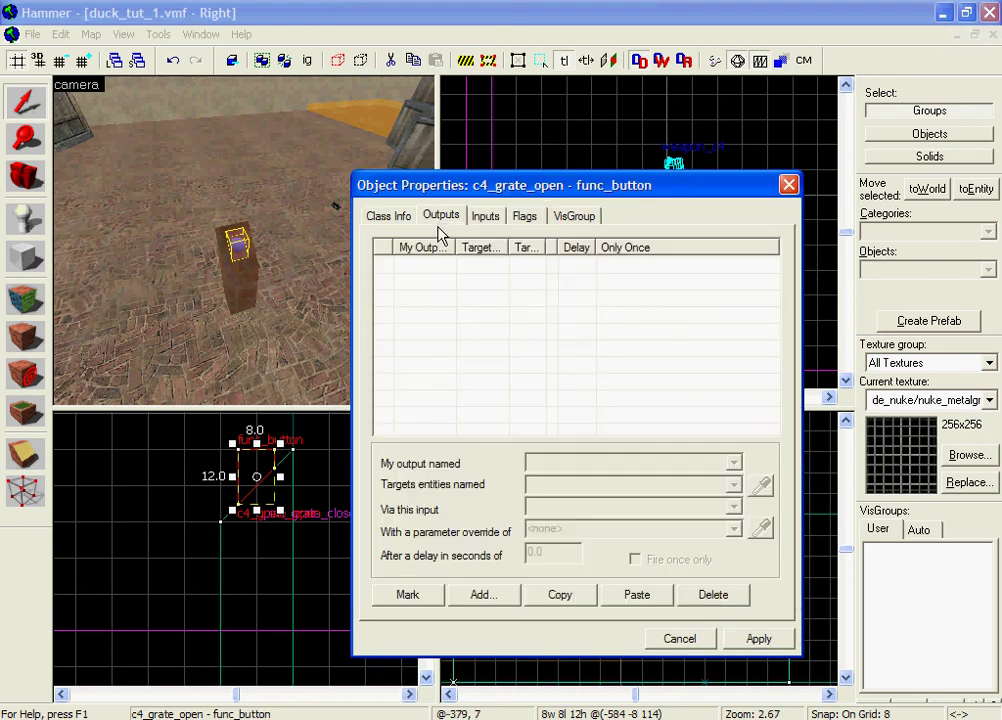
{"action": "left_click", "coordinate": [481, 596]}
{"action": "left_click", "coordinate": [735, 463]}
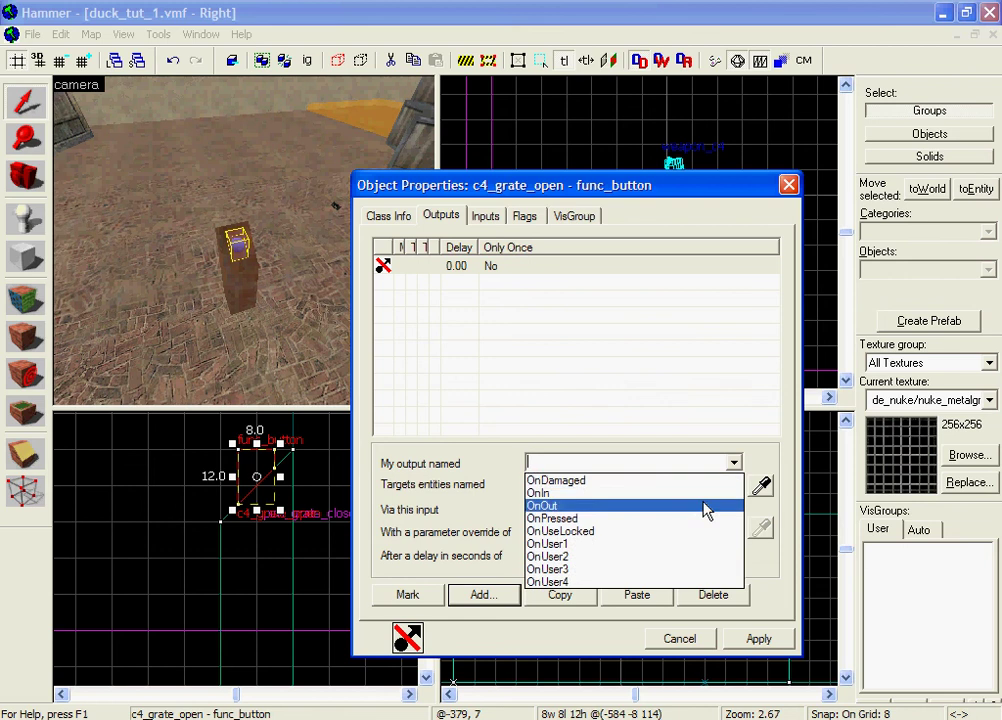
{"action": "left_click", "coordinate": [701, 521]}
{"action": "left_click", "coordinate": [733, 484]}
{"action": "scroll", "coordinate": [700, 528], "scroll_direction": "down", "scroll_amount": 2}
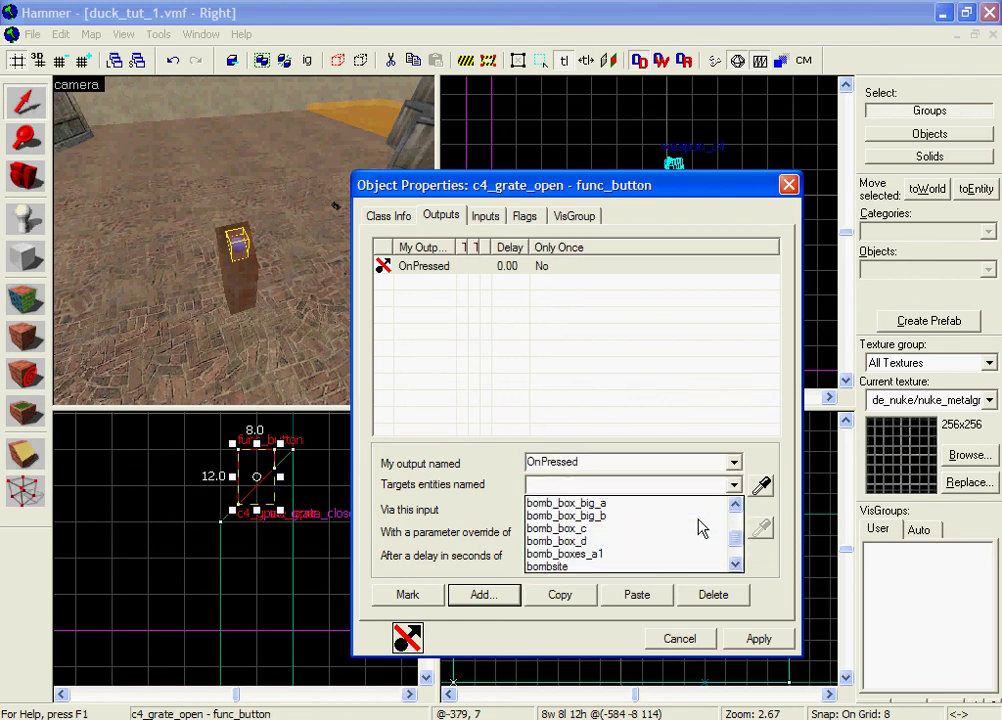
{"action": "left_click", "coordinate": [688, 541]}
{"action": "left_click", "coordinate": [733, 509]}
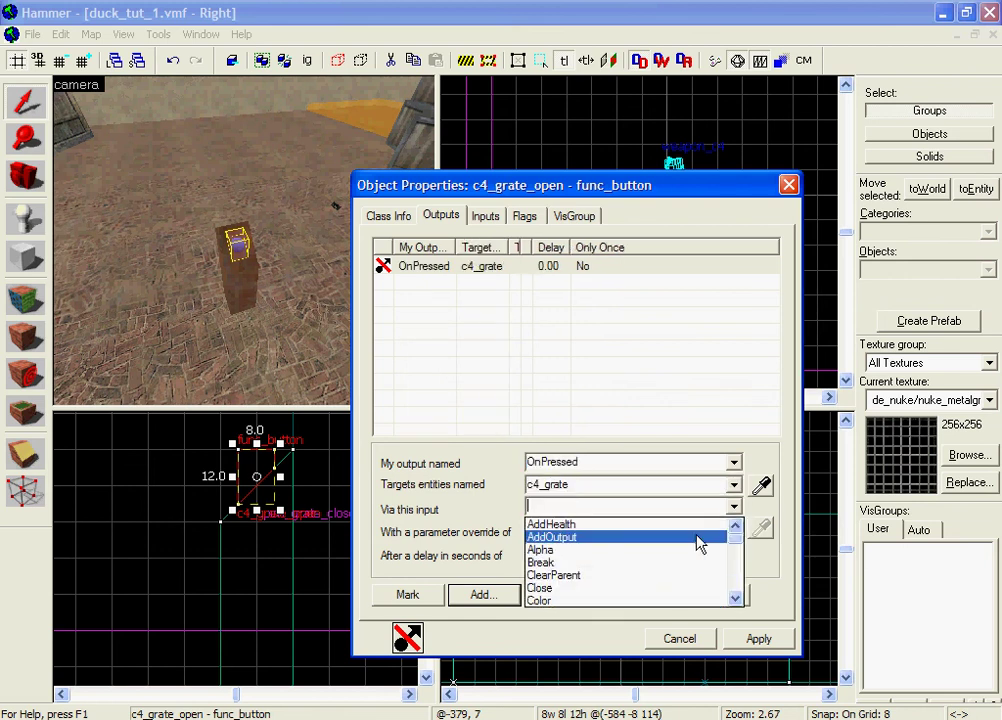
{"action": "scroll", "coordinate": [690, 548], "scroll_direction": "down", "scroll_amount": 1}
{"action": "left_click", "coordinate": [677, 551]}
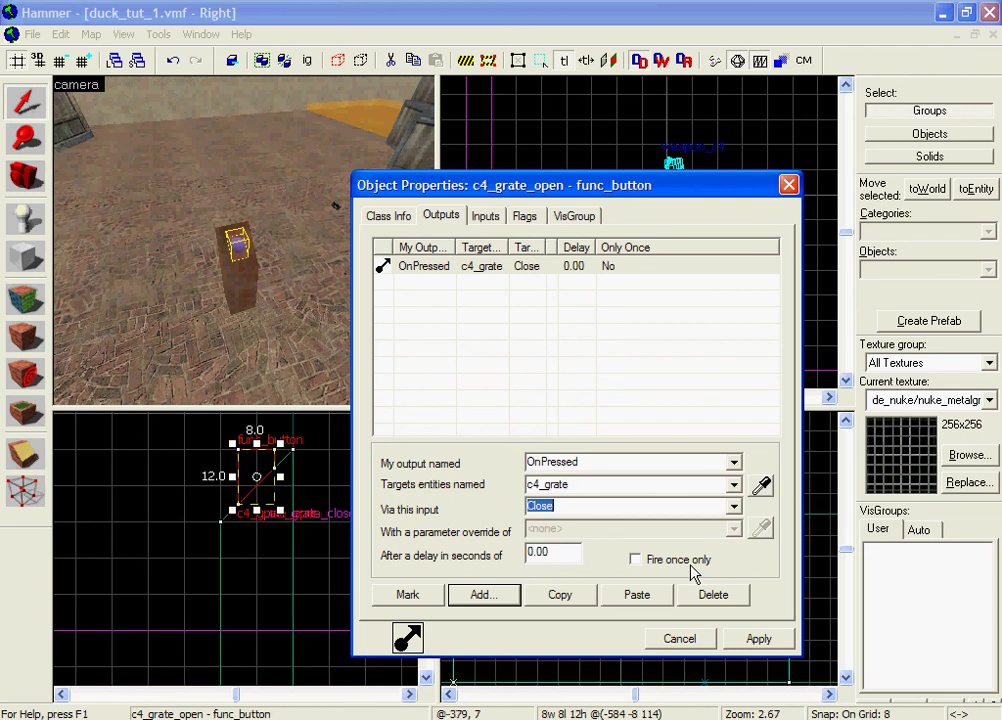
{"action": "left_click", "coordinate": [767, 646]}
{"action": "left_click", "coordinate": [701, 645]}
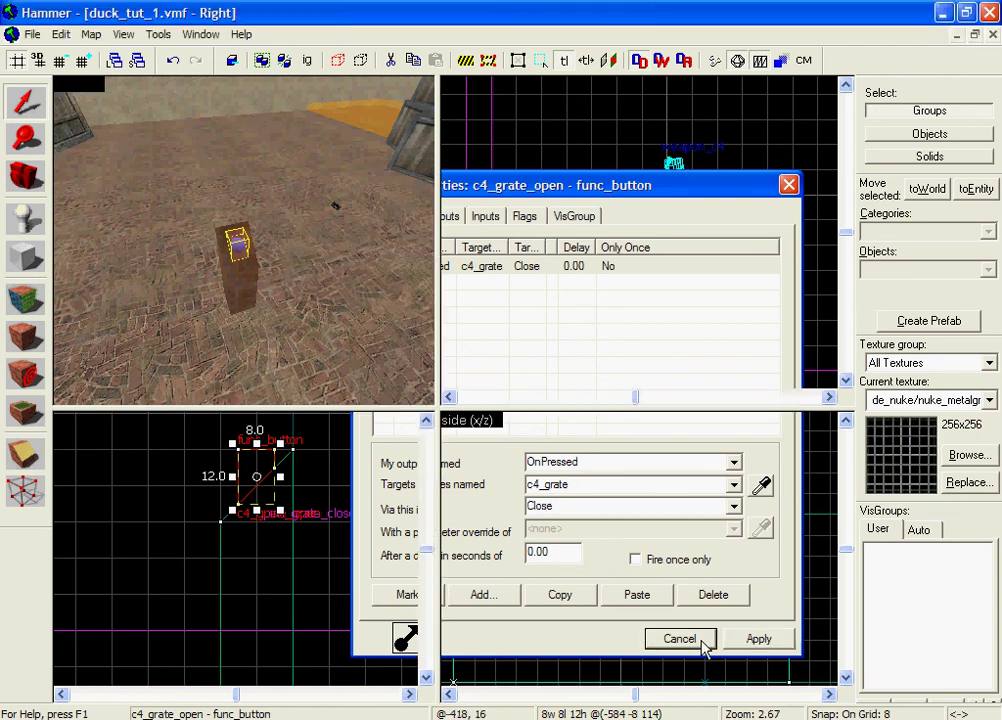
Stretch the func_bomb_target bombsite brush across the arena floor to about 1023 units wide, and clear the selection
{"action": "key", "text": "z"}
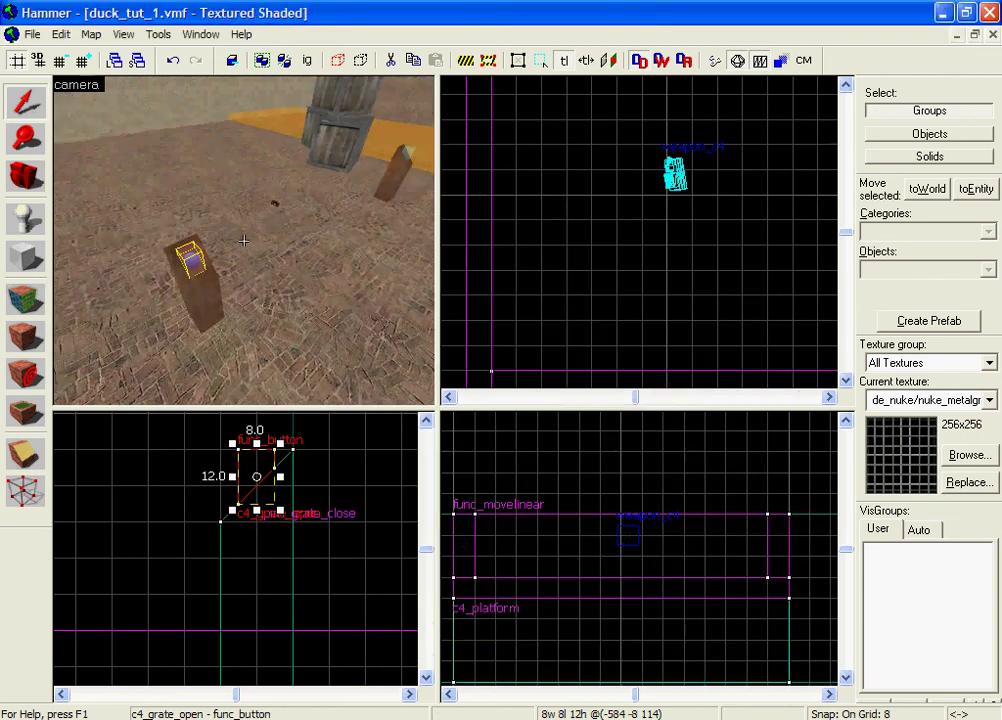
{"action": "key", "text": "z"}
{"action": "key", "text": "Escape"}
{"action": "key", "text": "z"}
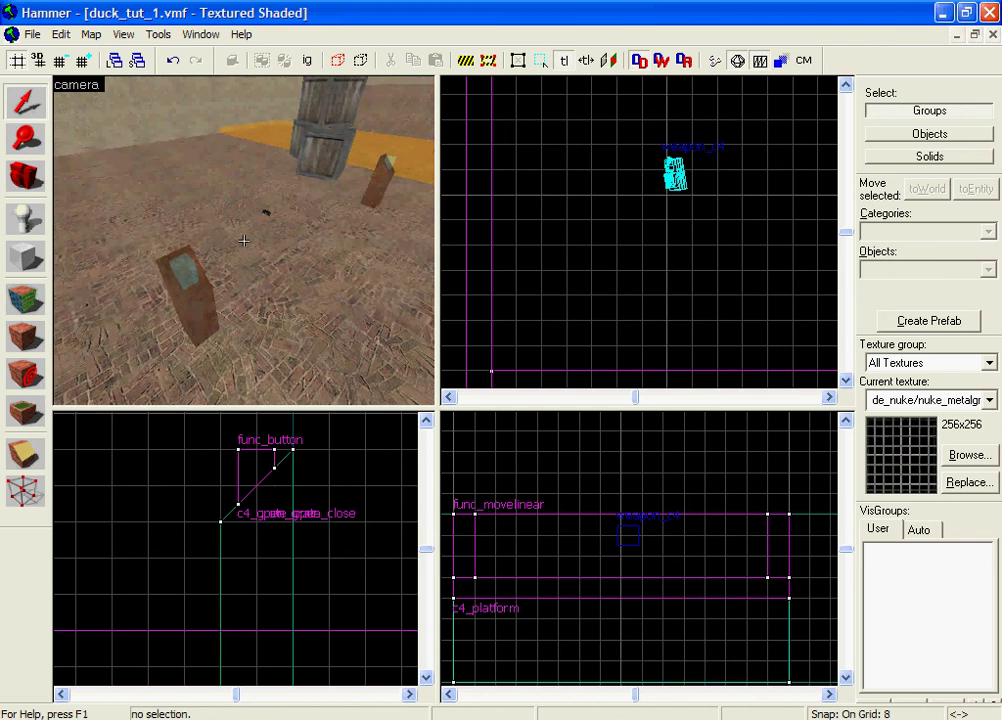
{"action": "key", "text": "s"}
{"action": "key", "text": "z"}
{"action": "left_click", "coordinate": [305, 218]}
{"action": "scroll", "coordinate": [611, 222], "scroll_direction": "down", "scroll_amount": 14}
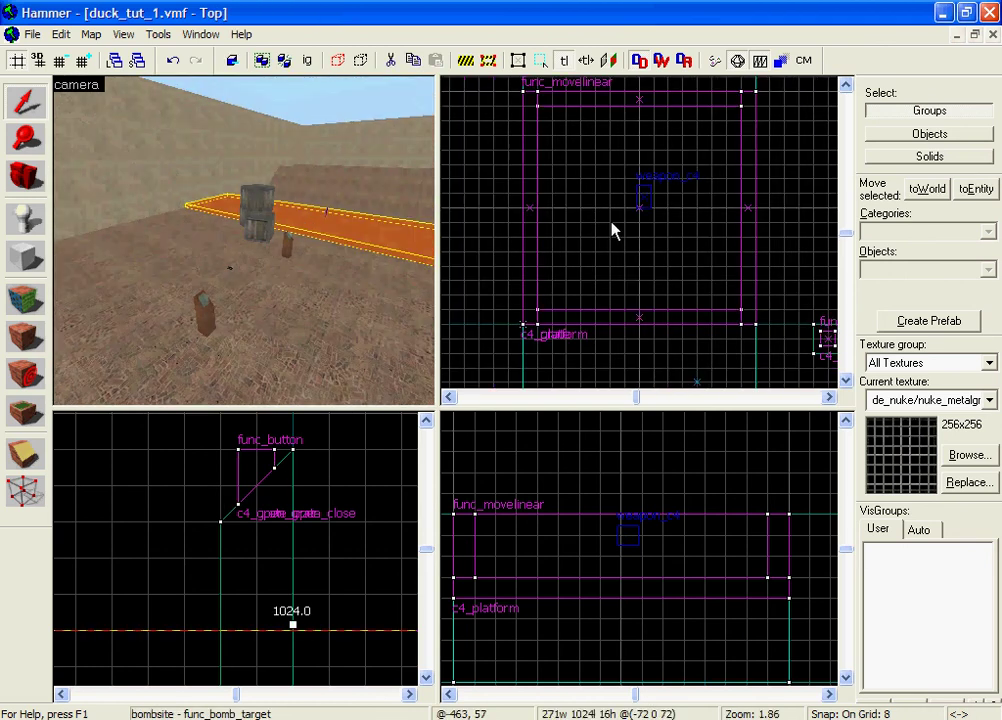
{"action": "left_click_drag", "start_coordinate": [663, 241], "coordinate": [480, 251]}
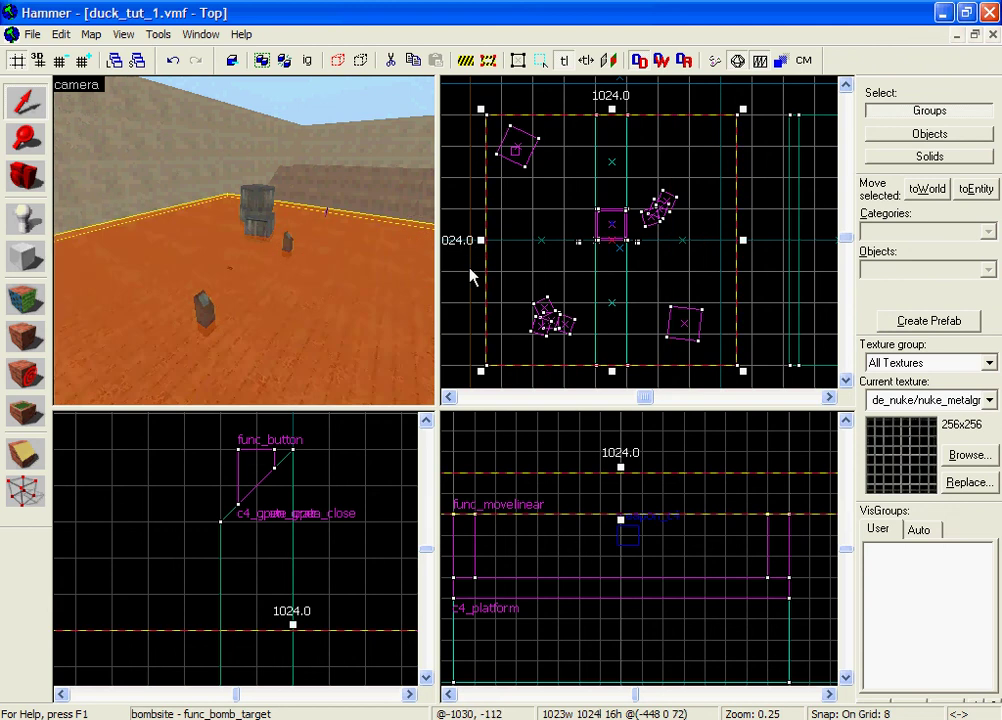
{"action": "key", "text": "Escape"}
{"action": "key", "text": "z"}
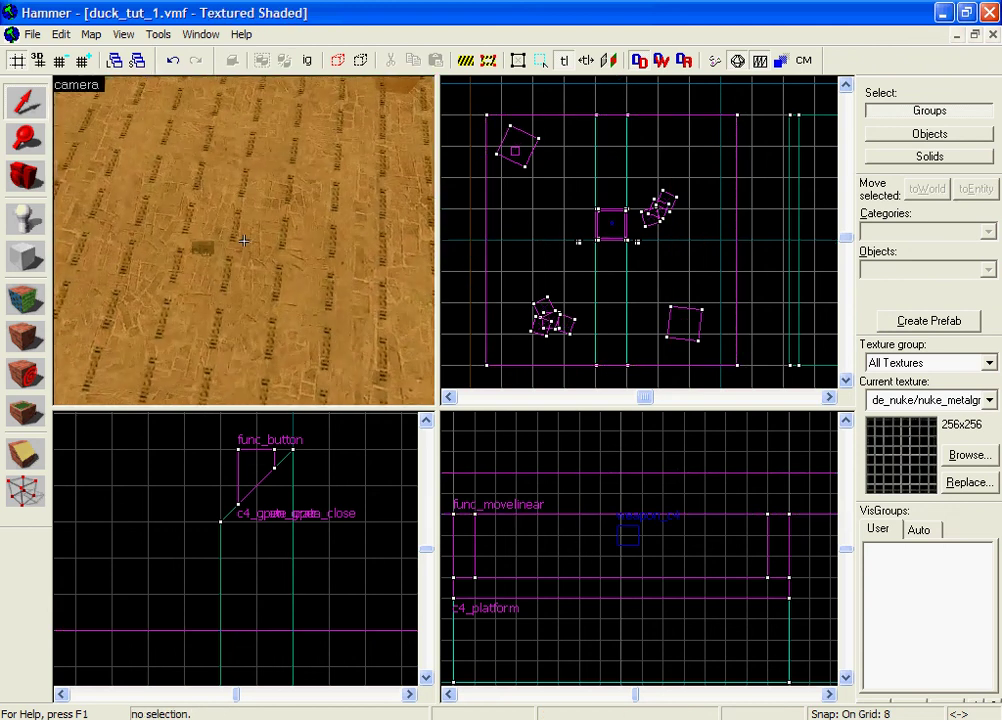